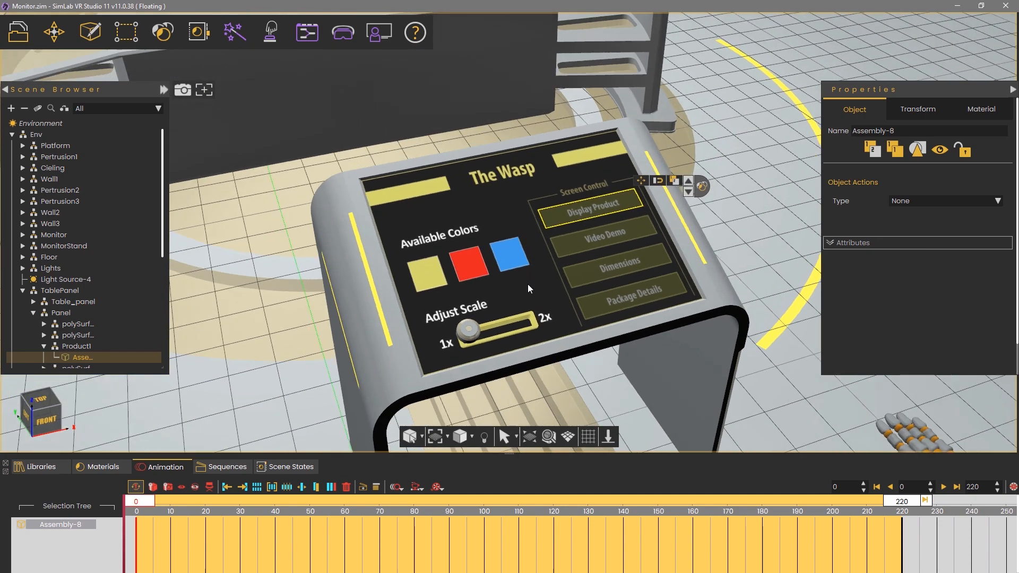
# Step: Inspect the Display Product, Video Demo, Dimensions and Package Details buttons on the control panel, selecting the last three and then Display Product
pyautogui.scroll(4, 526, 288)
pyautogui.moveTo(502, 321); pyautogui.dragTo(424, 323, button='middle')
pyautogui.click(596, 244)
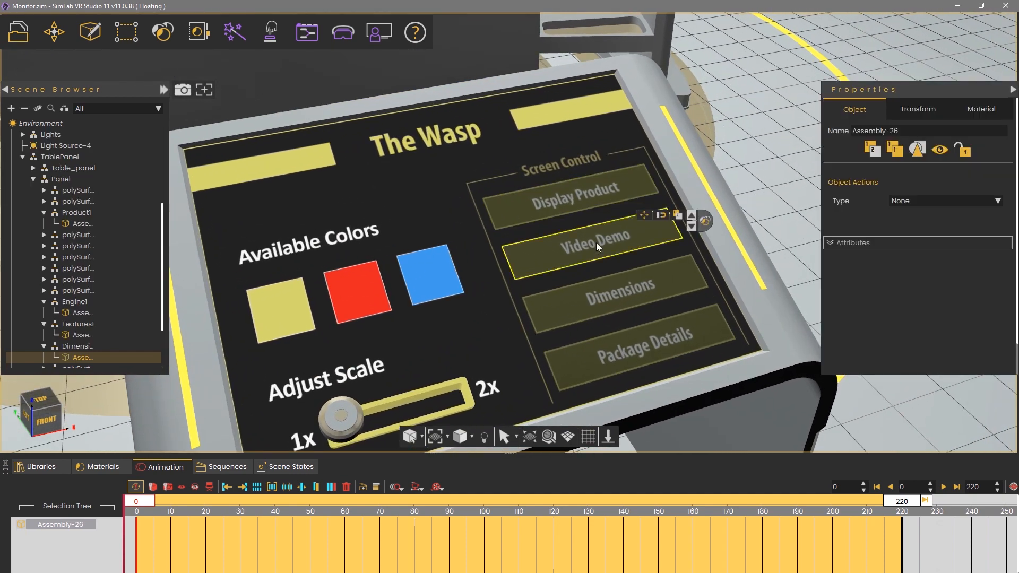
pyautogui.click(606, 291)
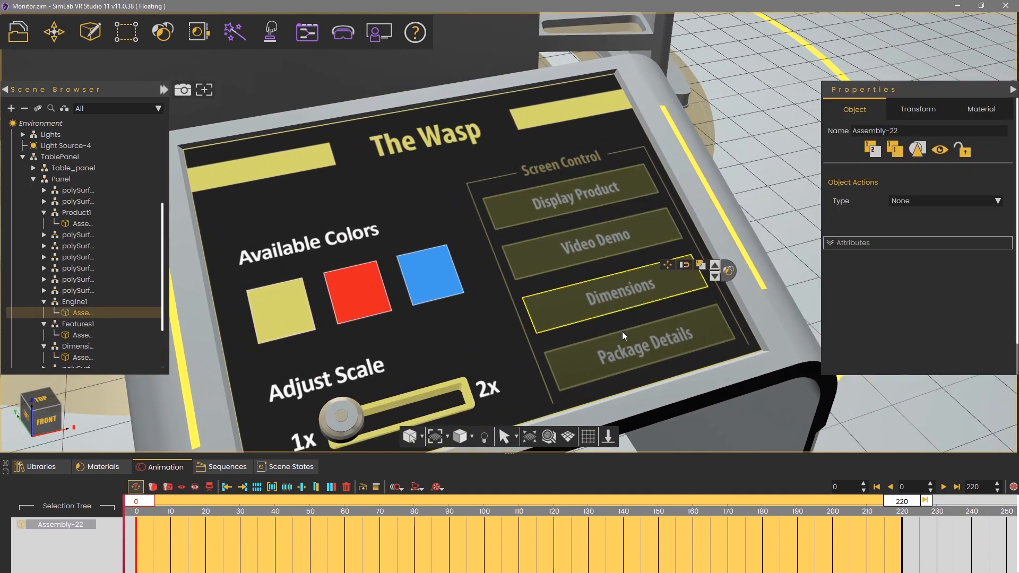
pyautogui.click(626, 346)
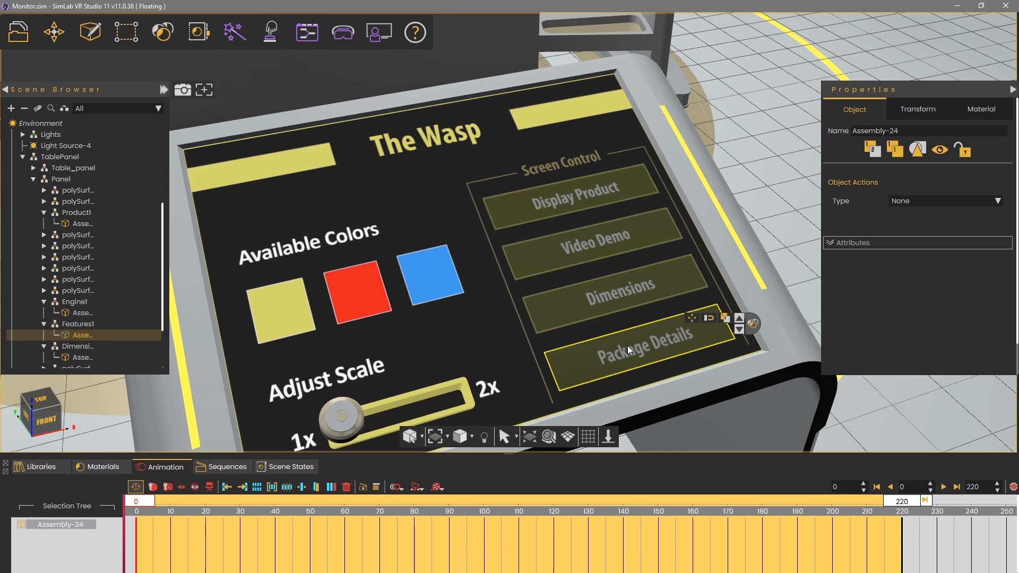
pyautogui.click(566, 203)
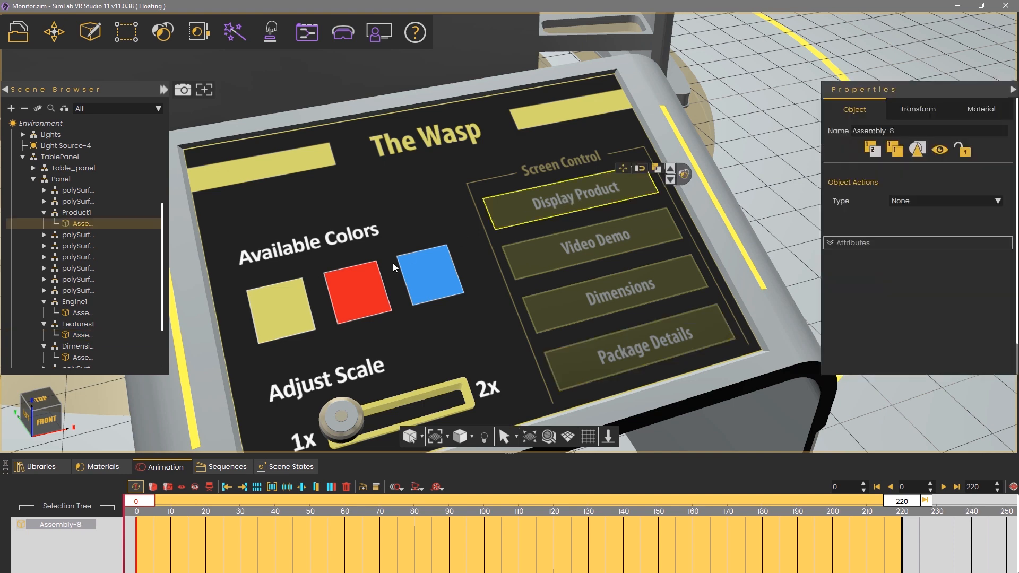
# Step: Examine the platform with the toy car and the large monitor standing behind it
pyautogui.scroll(-5, 393, 159)
pyautogui.moveTo(393, 158); pyautogui.dragTo(547, 249, button='middle')
pyautogui.scroll(-3, 546, 249)
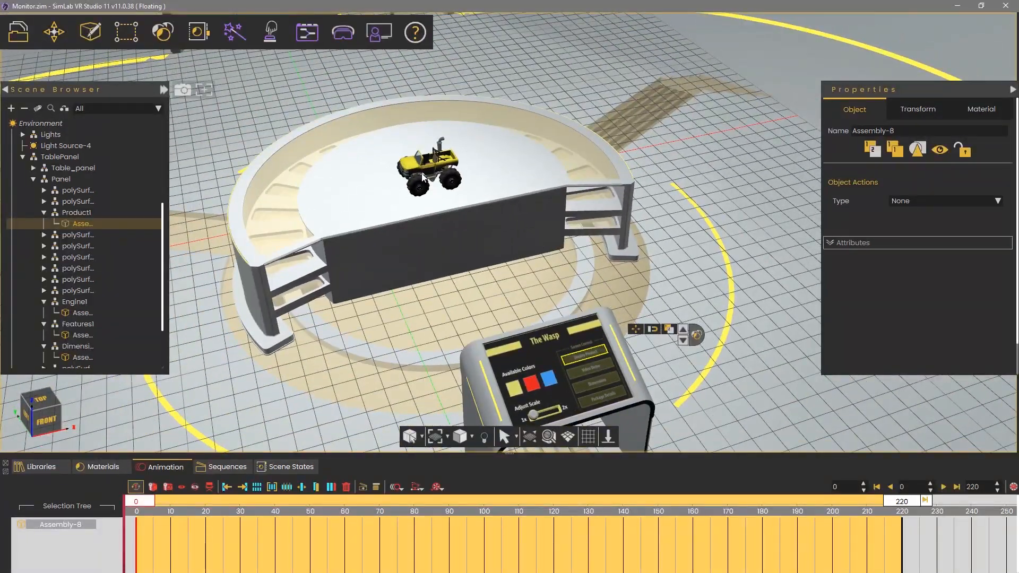
pyautogui.moveTo(421, 177); pyautogui.dragTo(574, 298, button='middle')
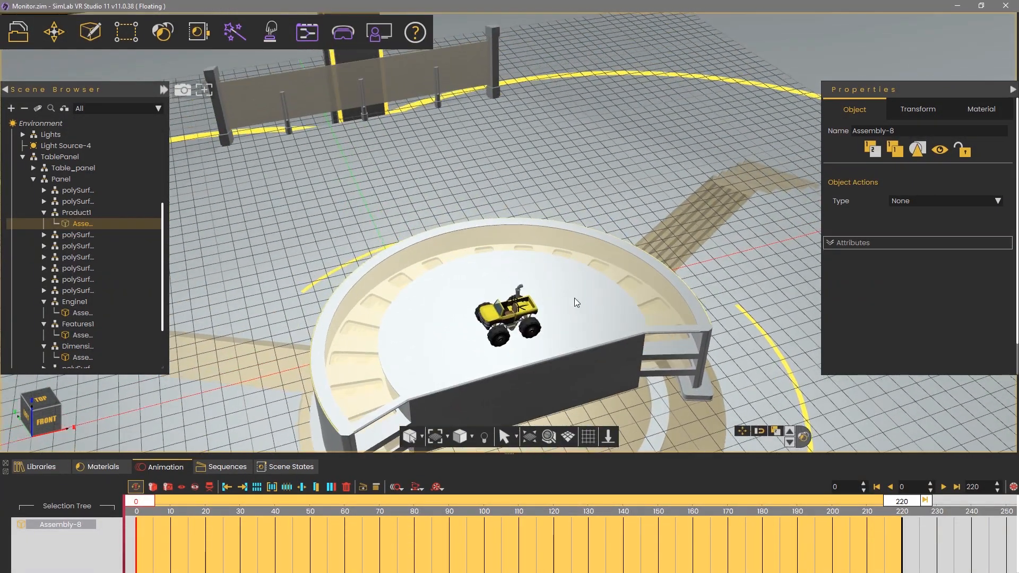
pyautogui.moveTo(574, 298); pyautogui.dragTo(421, 177, button='right')
pyautogui.moveTo(420, 178); pyautogui.dragTo(560, 299, button='middle')
pyautogui.moveTo(560, 299); pyautogui.dragTo(530, 268, button='right')
pyautogui.scroll(2, 535, 273)
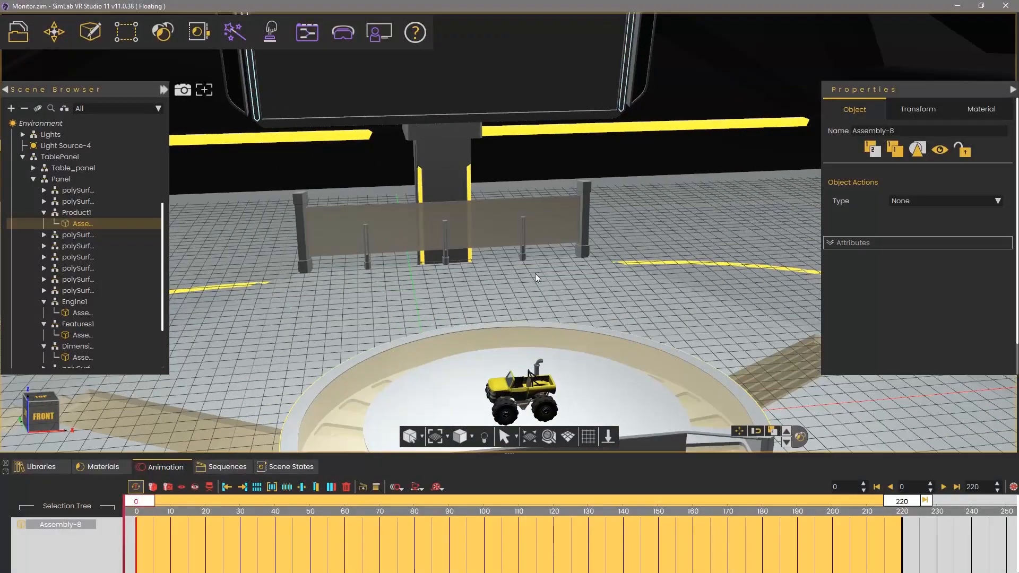
pyautogui.moveTo(535, 273); pyautogui.dragTo(555, 372, button='middle')
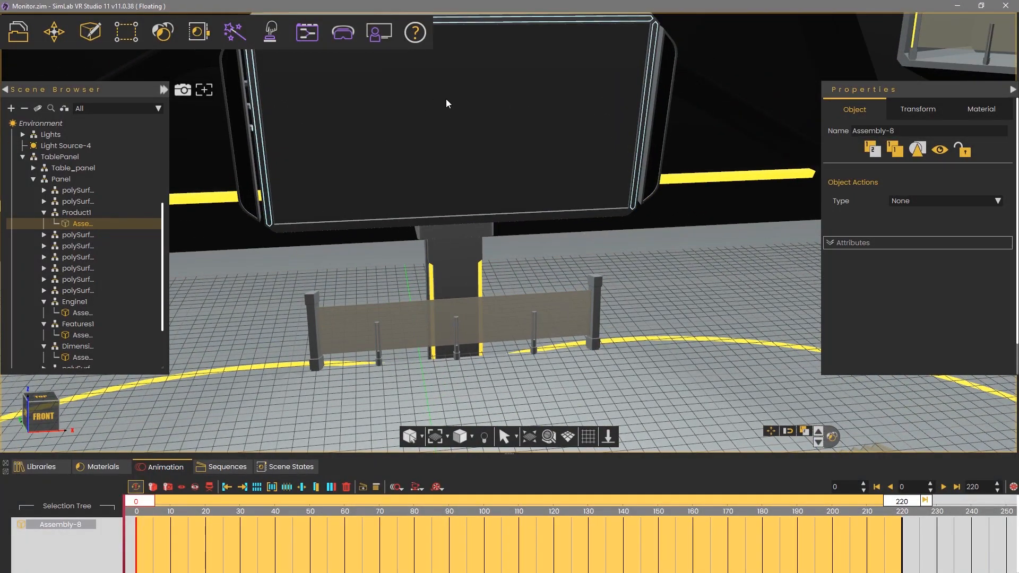
pyautogui.moveTo(620, 345); pyautogui.dragTo(608, 272, button='middle')
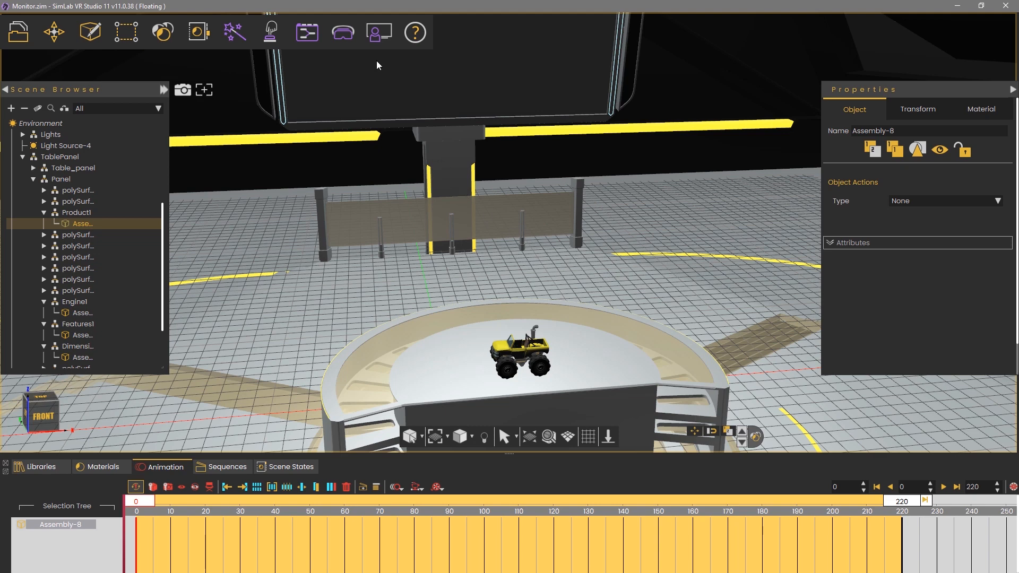
# Step: Create a VR camera in the showroom scene
pyautogui.click(344, 35)
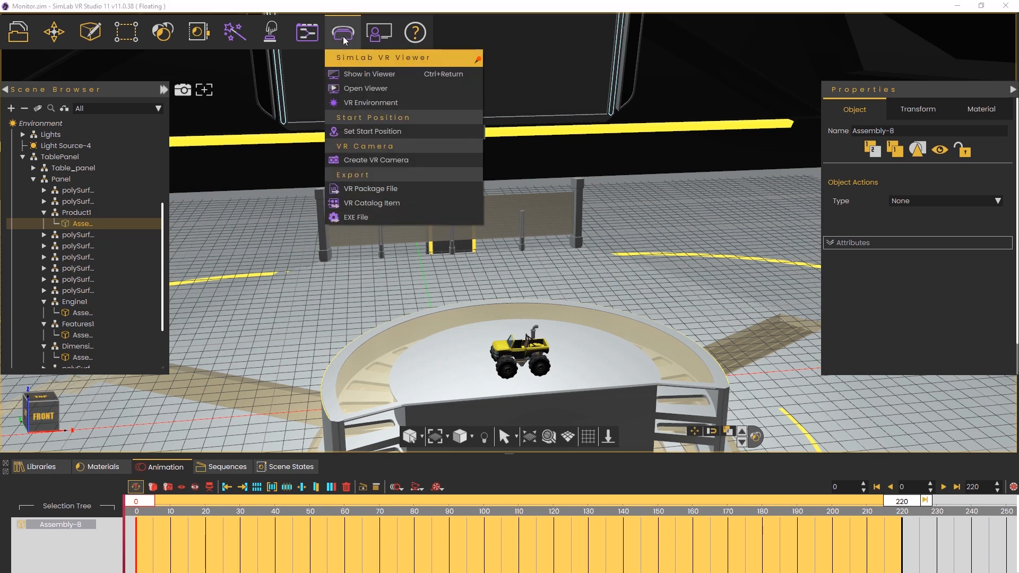
pyautogui.click(379, 161)
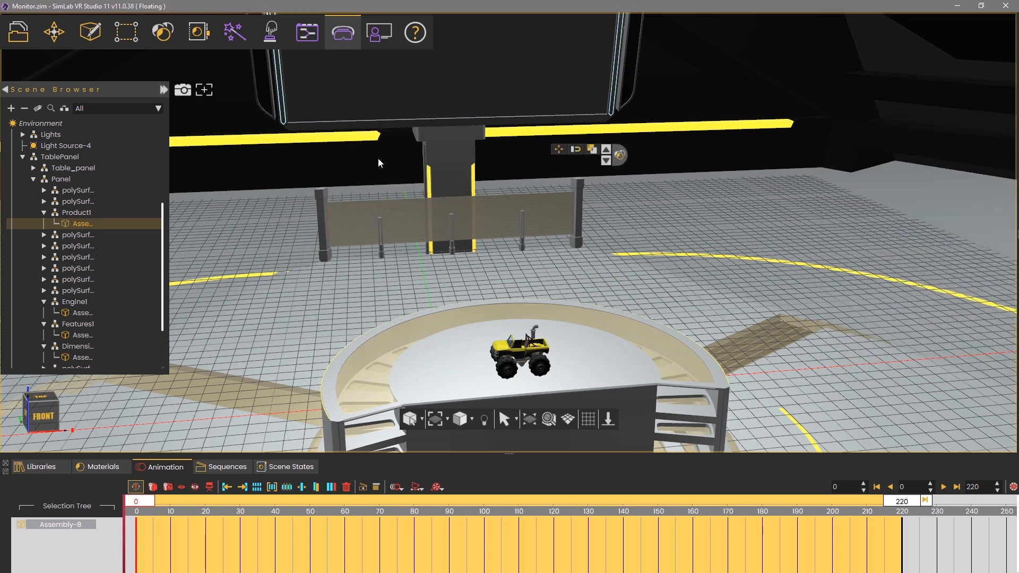
pyautogui.moveTo(435, 265); pyautogui.dragTo(456, 135, button='right')
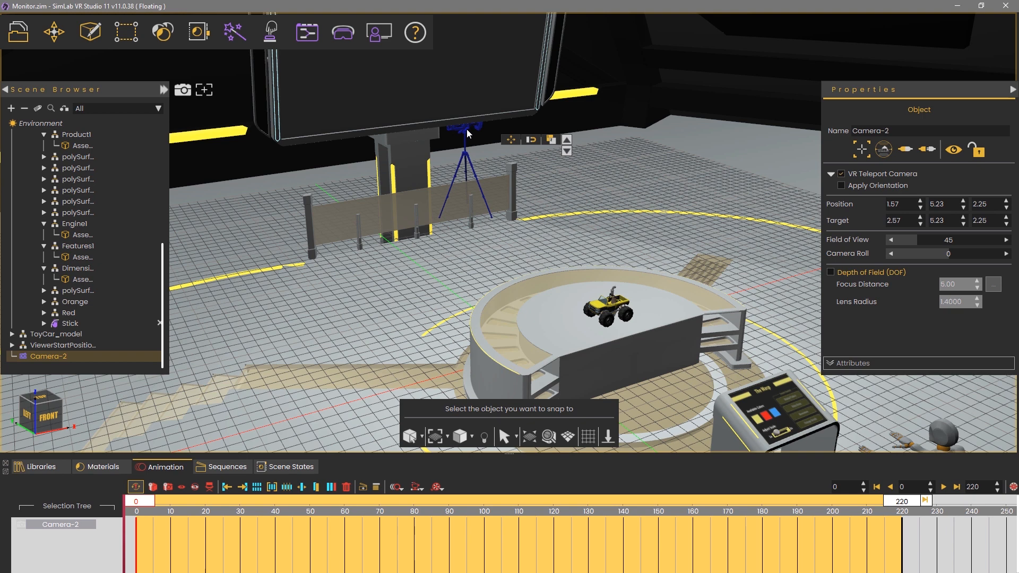
# Step: Snap the VR camera onto the platform beside the toy car
pyautogui.click(461, 135)
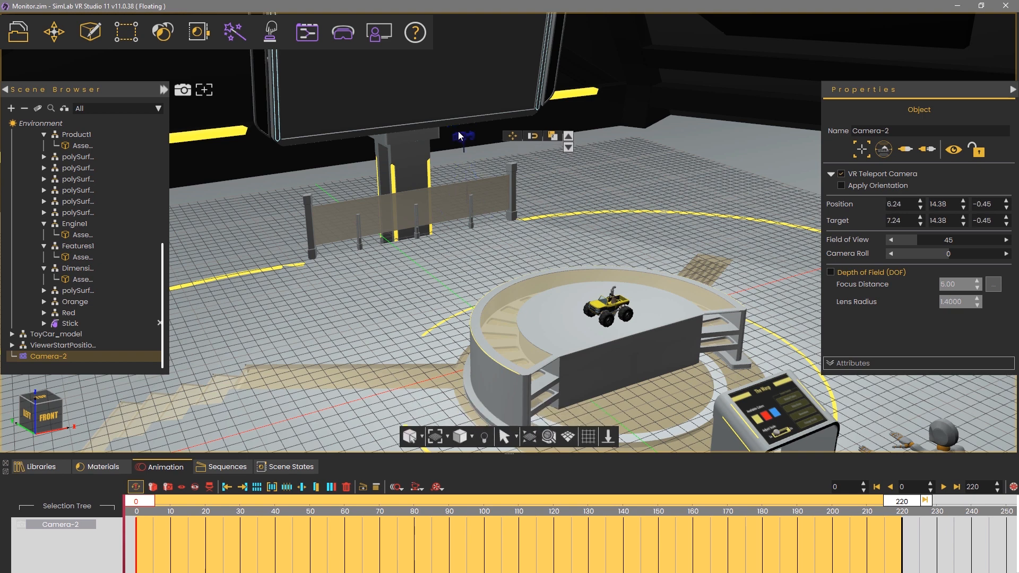
pyautogui.click(80, 355)
pyautogui.moveTo(404, 147); pyautogui.dragTo(487, 132)
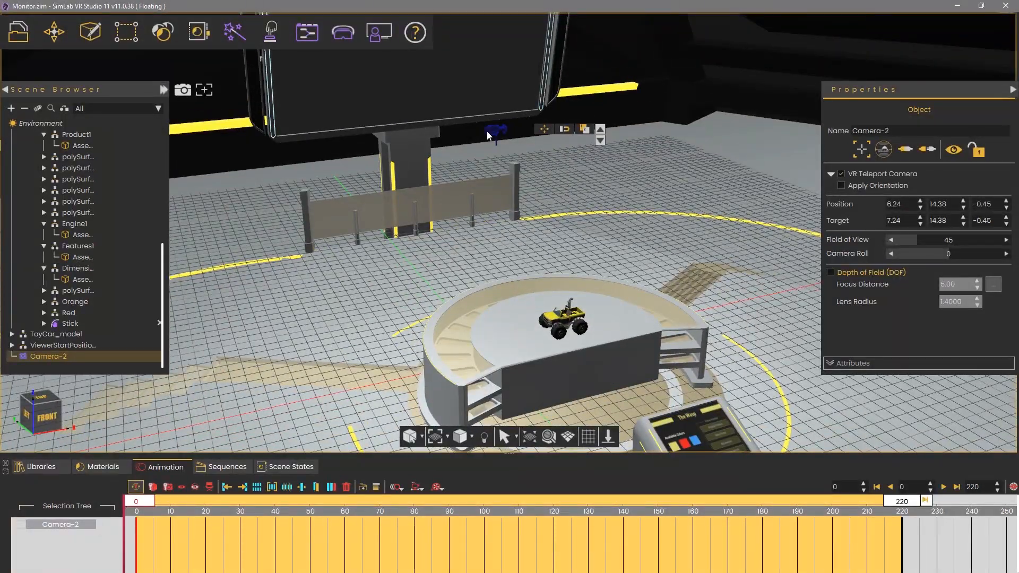
pyautogui.click(564, 129)
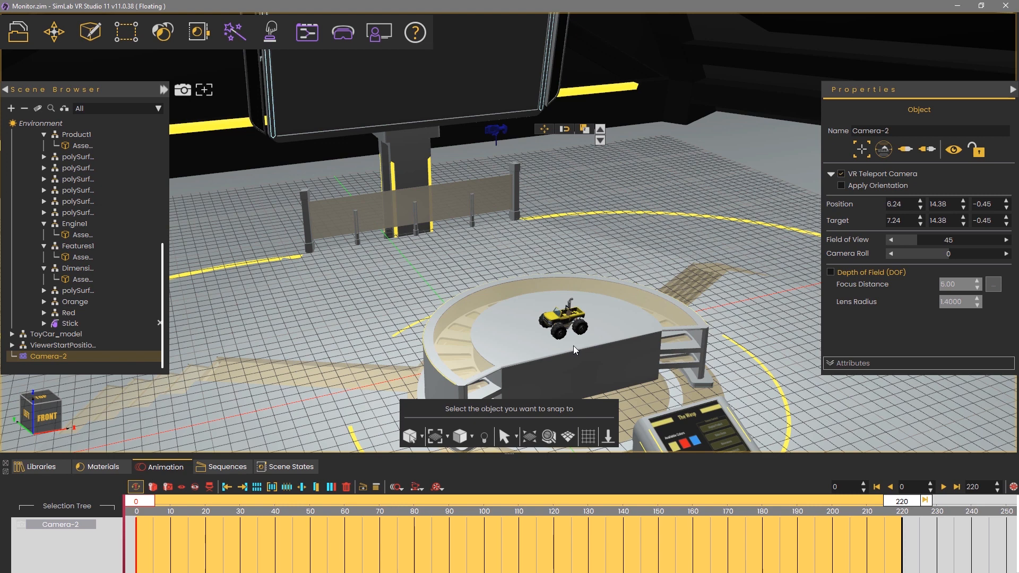
pyautogui.click(573, 346)
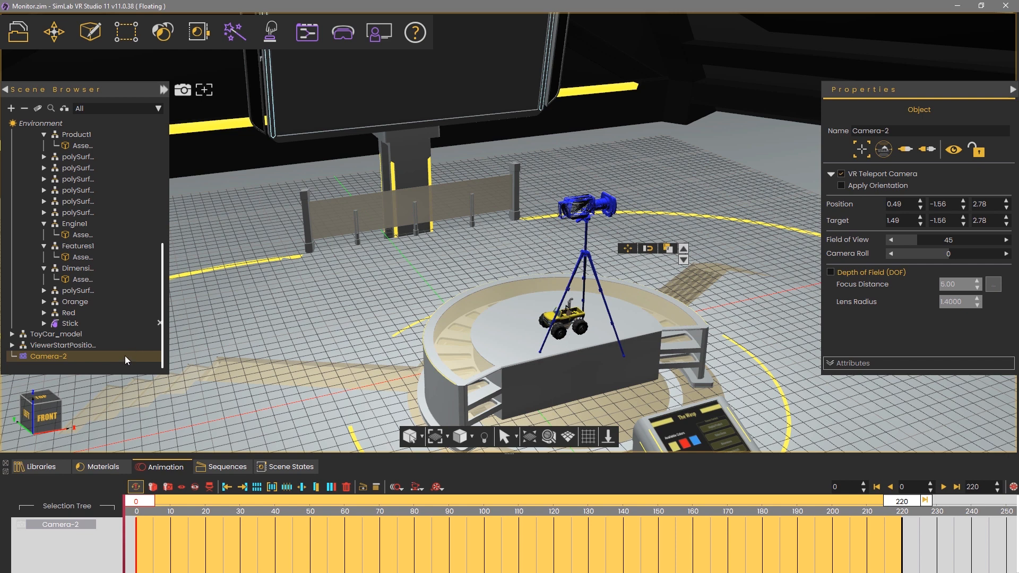
# Step: Look through the VR camera and frame the toy car from the front and above, with the camera positioned at about 0.63, -3.95, 3.05
pyautogui.moveTo(125, 356); pyautogui.dragTo(361, 340)
pyautogui.scroll(-3, 337, 250)
pyautogui.scroll(-5, 337, 250)
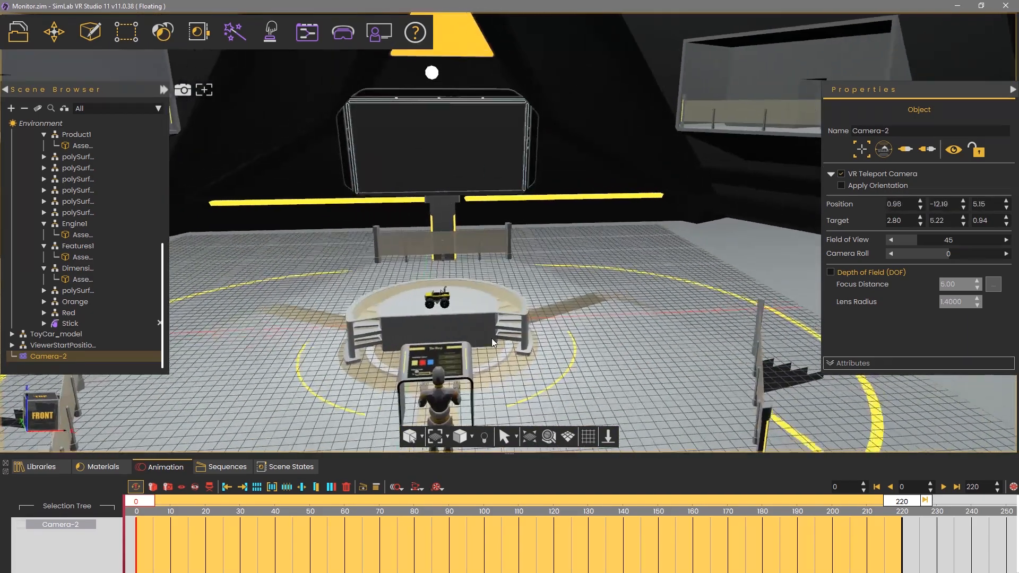
pyautogui.scroll(5, 492, 339)
pyautogui.scroll(5, 597, 317)
pyautogui.scroll(-3, 586, 367)
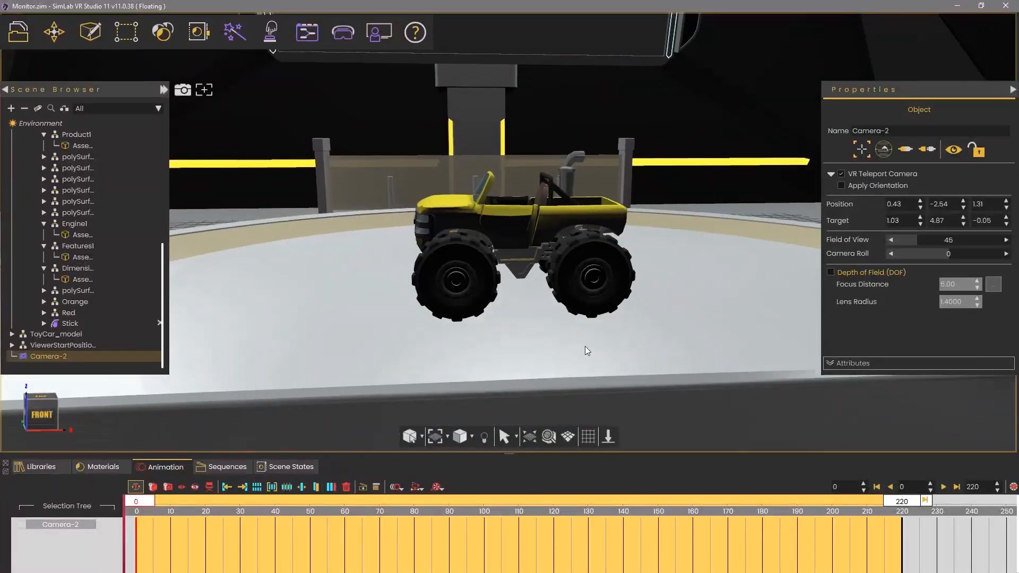
pyautogui.moveTo(573, 345); pyautogui.dragTo(592, 360)
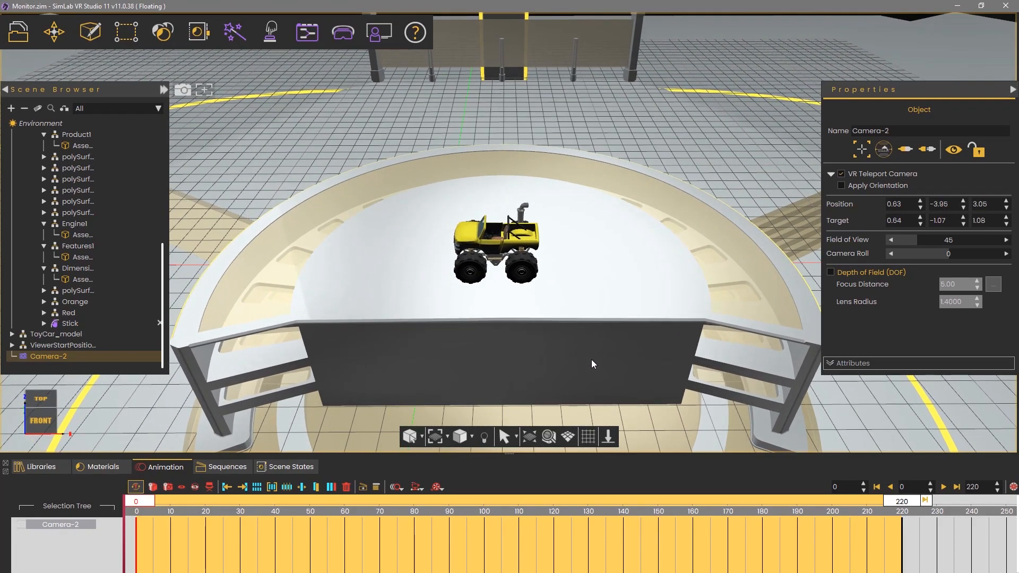
# Step: Try field of view values of 60 and 30 for the VR camera
pyautogui.click(937, 241)
pyautogui.write('60')
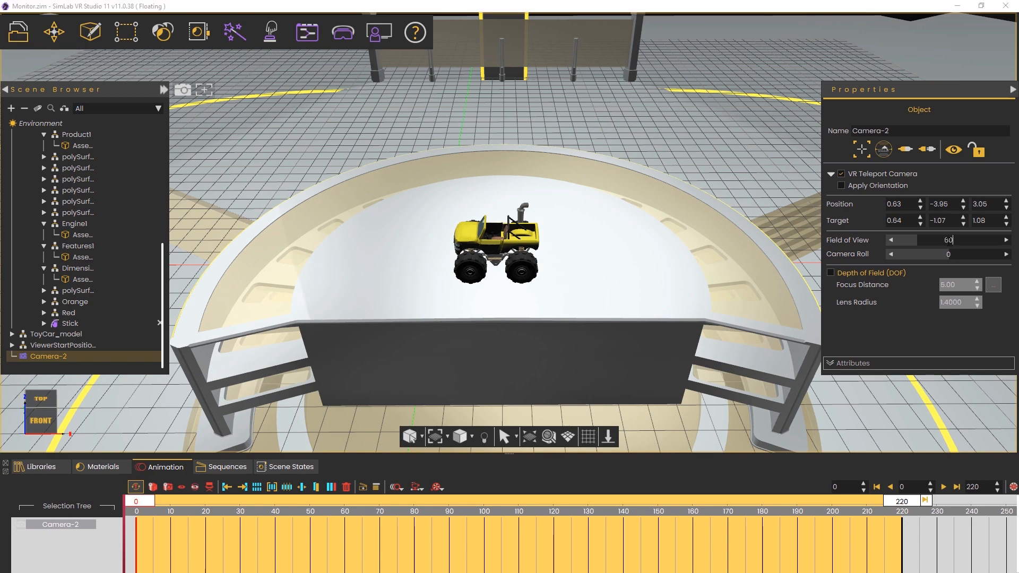
pyautogui.press('Return')
pyautogui.click(946, 240)
pyautogui.write('30')
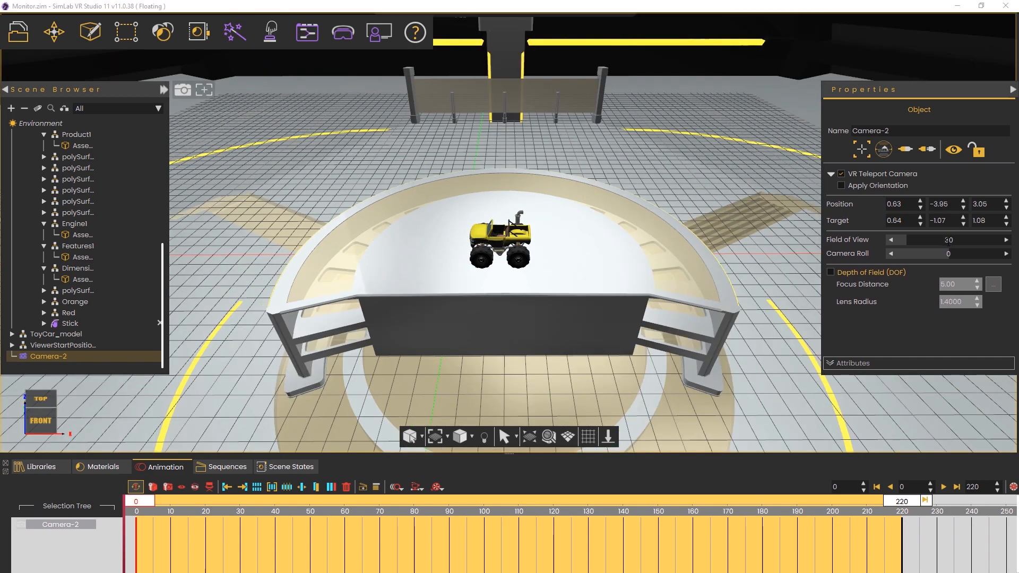
pyautogui.press('Return')
# Step: Set the VR camera's field of view to 40 and fine-tune its framing to a position of about 0.53, -4.09, 3.17
pyautogui.click(946, 240)
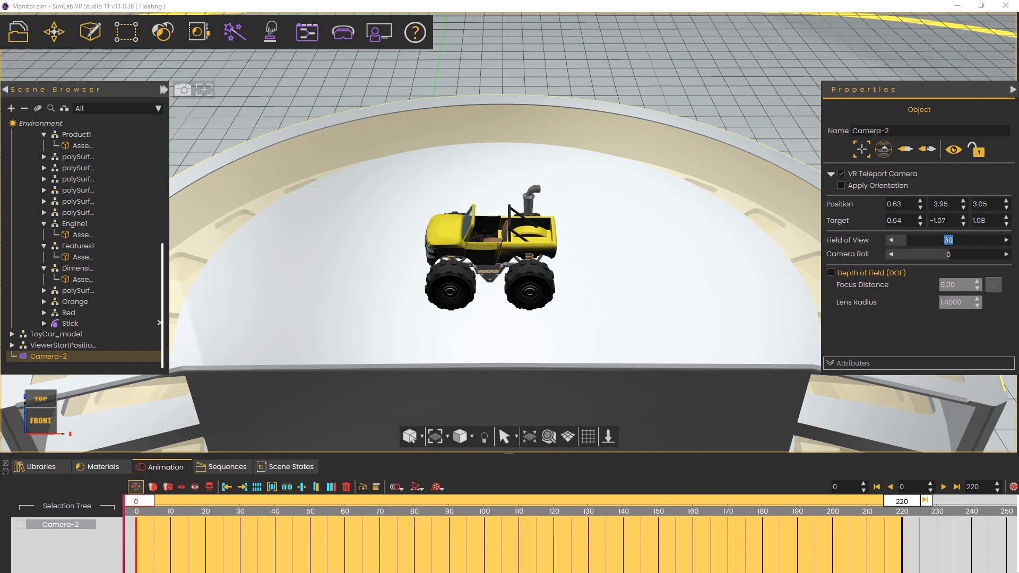
pyautogui.write('40')
pyautogui.press('Return')
pyautogui.scroll(-2, 641, 321)
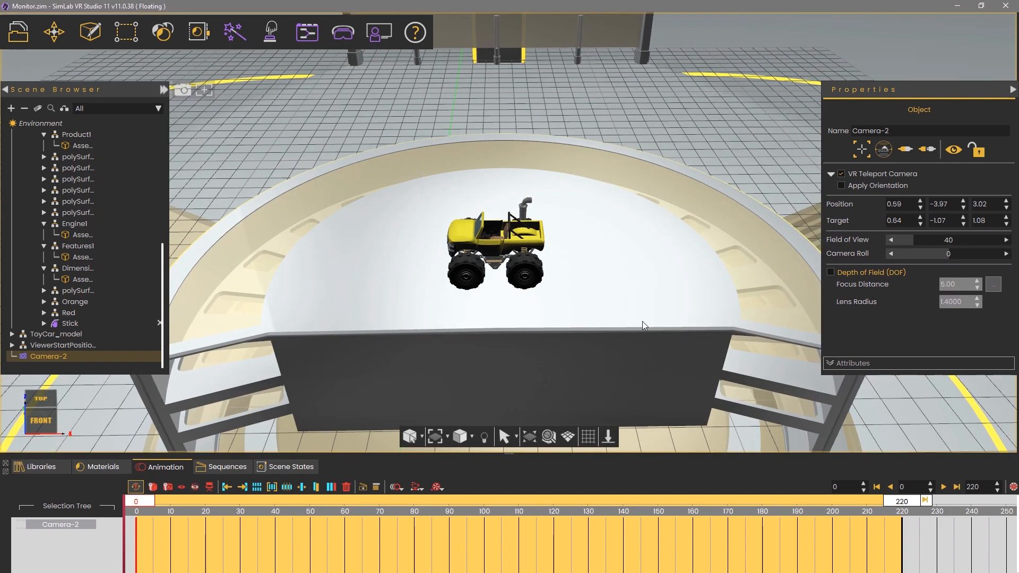
pyautogui.moveTo(642, 320); pyautogui.dragTo(664, 333, button='middle')
pyautogui.click(664, 332)
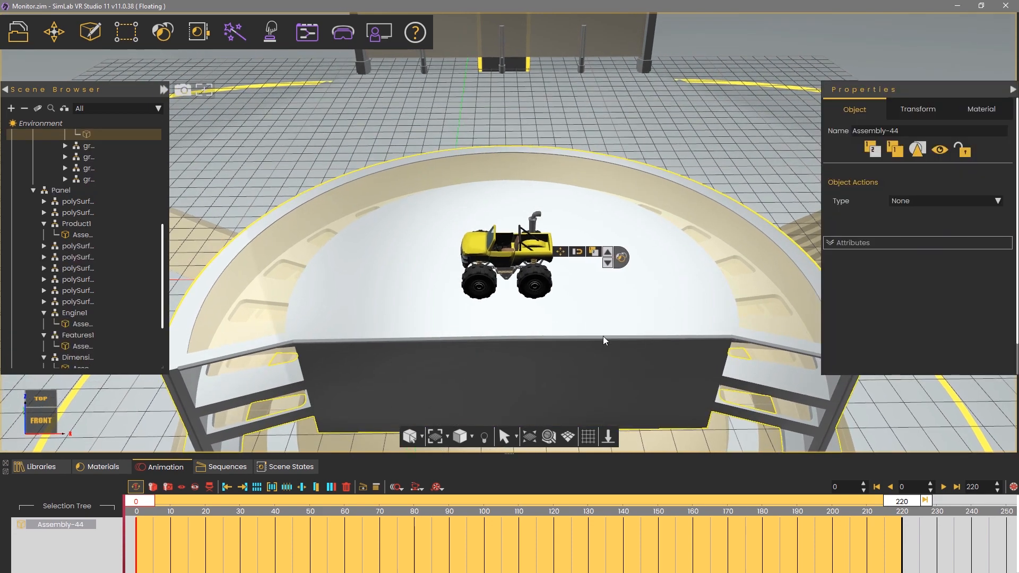
# Step: Reselect the VR camera in the collapsed scene tree and detach the view from it
pyautogui.click(24, 109)
pyautogui.click(90, 169)
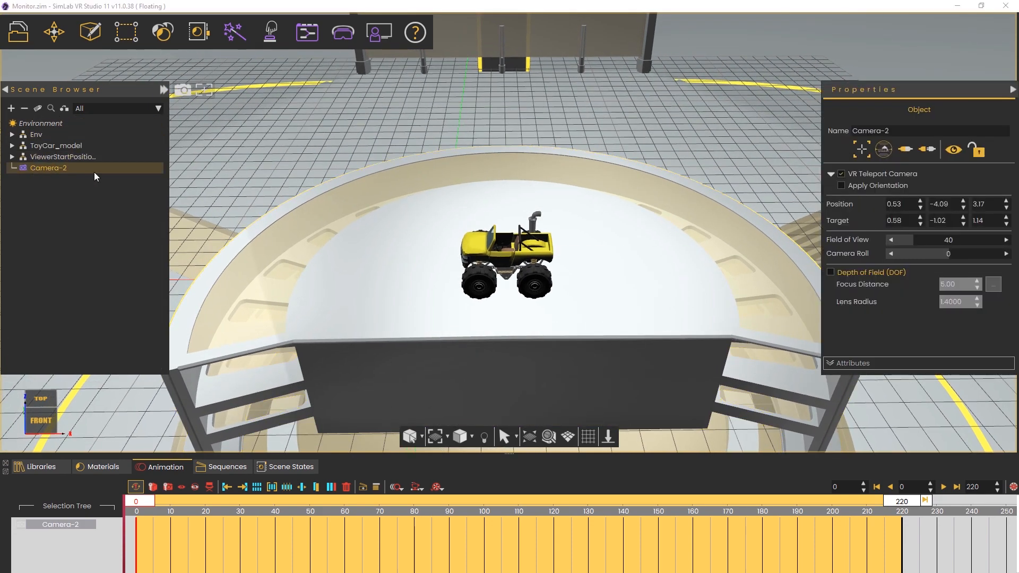
pyautogui.click(928, 150)
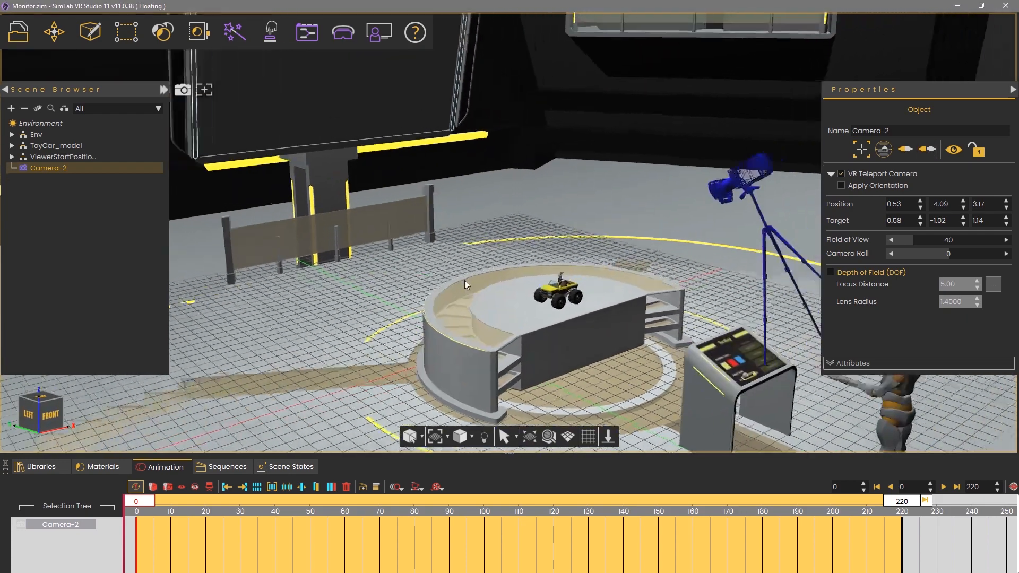
# Step: Select the VR camera in the scene and display its move and rotate manipulator
pyautogui.moveTo(464, 280); pyautogui.dragTo(568, 183, button='middle')
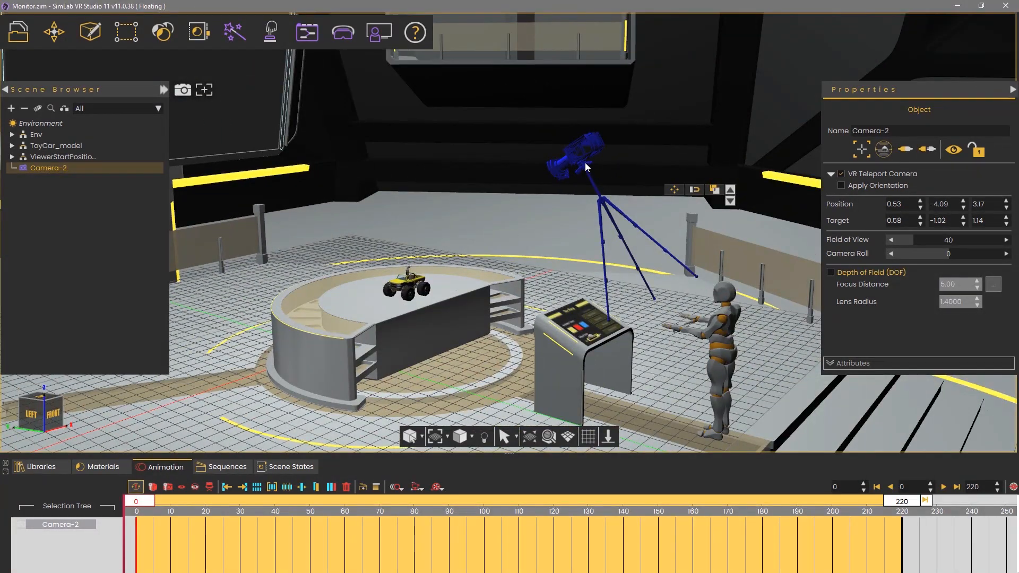
pyautogui.click(580, 169)
pyautogui.click(580, 170)
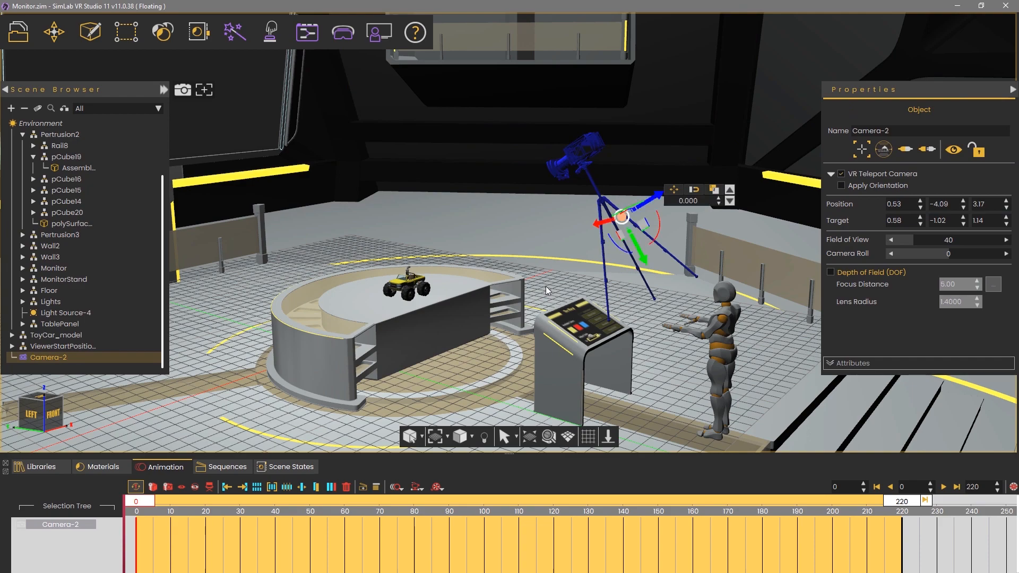
# Step: Try rotating the VR camera about 45 degrees around its own pivot, and undo the rotation
pyautogui.moveTo(545, 286); pyautogui.dragTo(474, 290, button='middle')
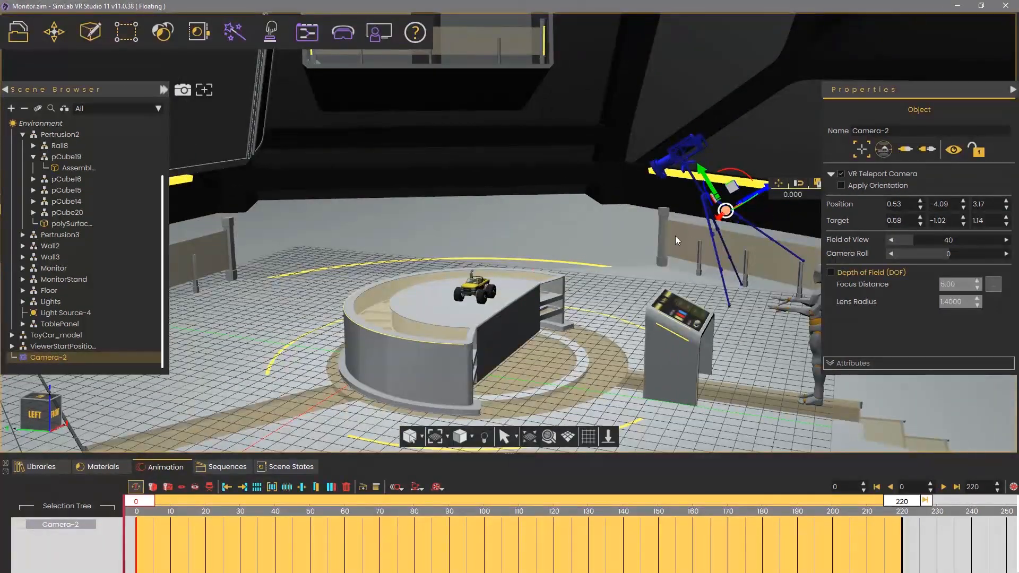
pyautogui.moveTo(685, 241); pyautogui.dragTo(691, 246, button='middle')
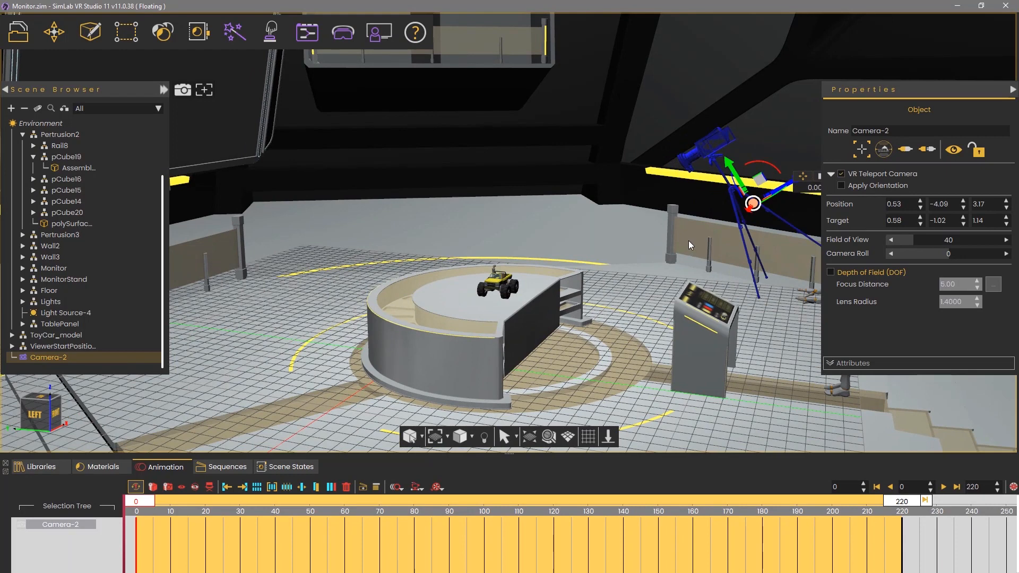
pyautogui.moveTo(689, 241); pyautogui.dragTo(660, 208, button='middle')
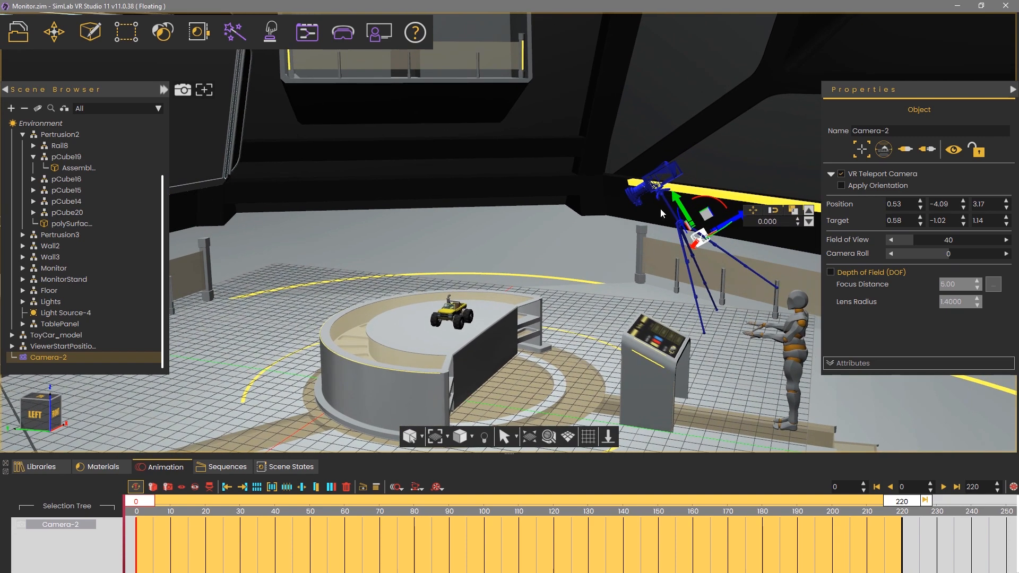
pyautogui.moveTo(697, 232)
pyautogui.mouseDown()
pyautogui.moveTo(693, 246)
pyautogui.moveTo(731, 235)
pyautogui.moveTo(705, 245)
pyautogui.mouseUp()
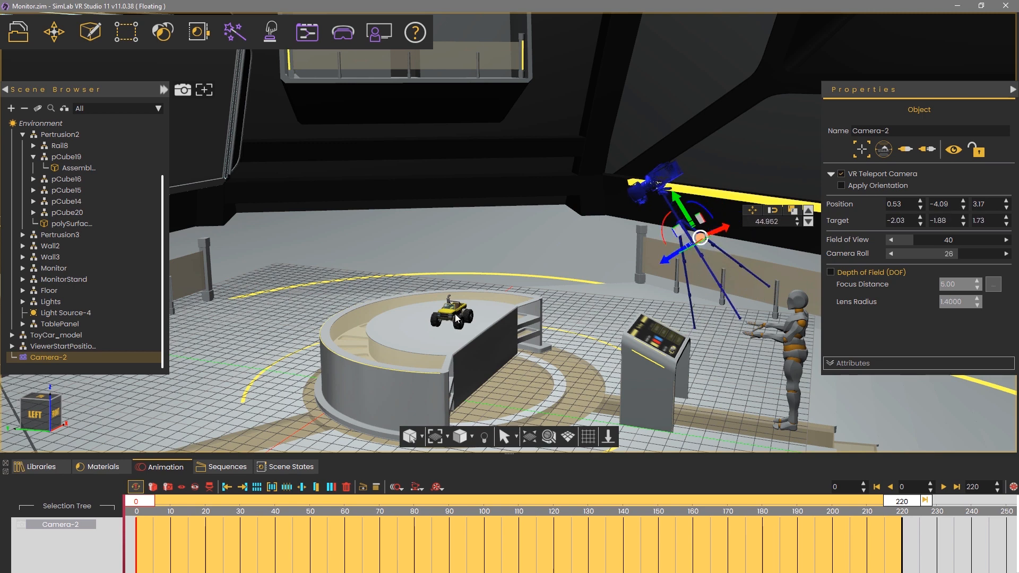
pyautogui.hotkey('ctrl', 'z')
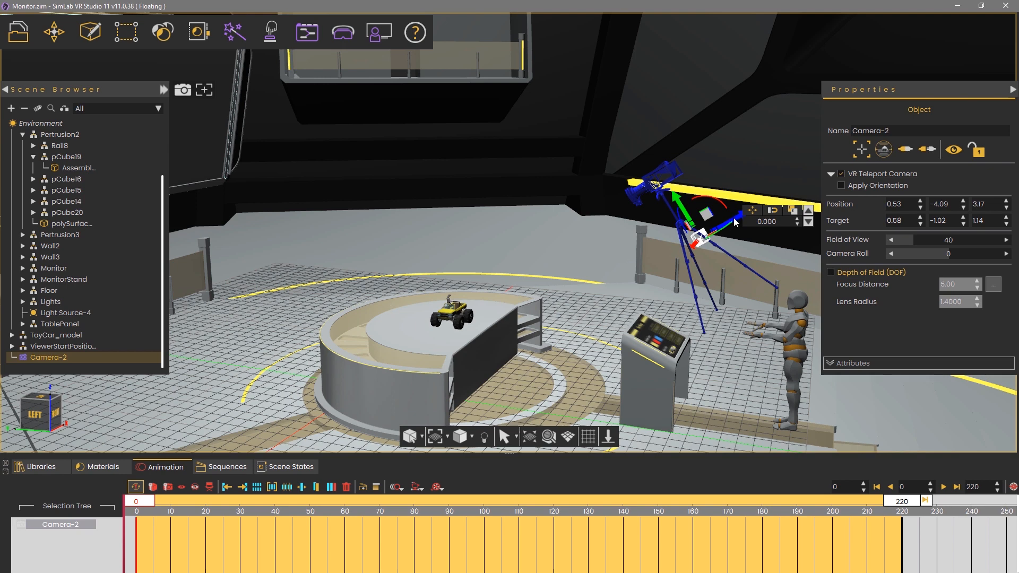
# Step: Move only the VR camera's manipulator pivot from the camera to the toy car on the platform
pyautogui.moveTo(735, 222); pyautogui.dragTo(455, 302)
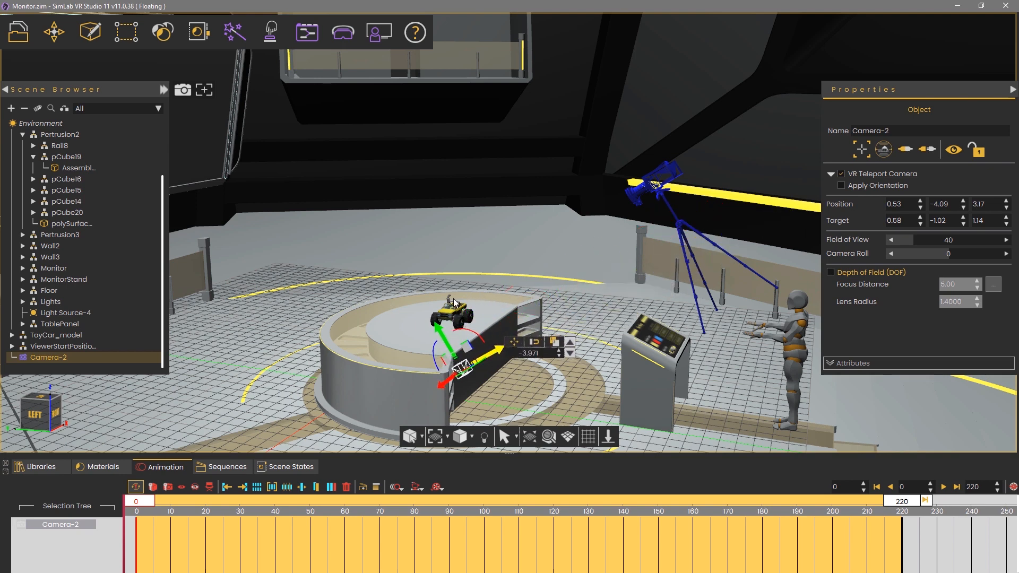
pyautogui.moveTo(467, 347); pyautogui.dragTo(458, 296)
pyautogui.scroll(5, 379, 267)
pyautogui.moveTo(379, 268); pyautogui.dragTo(436, 271, button='middle')
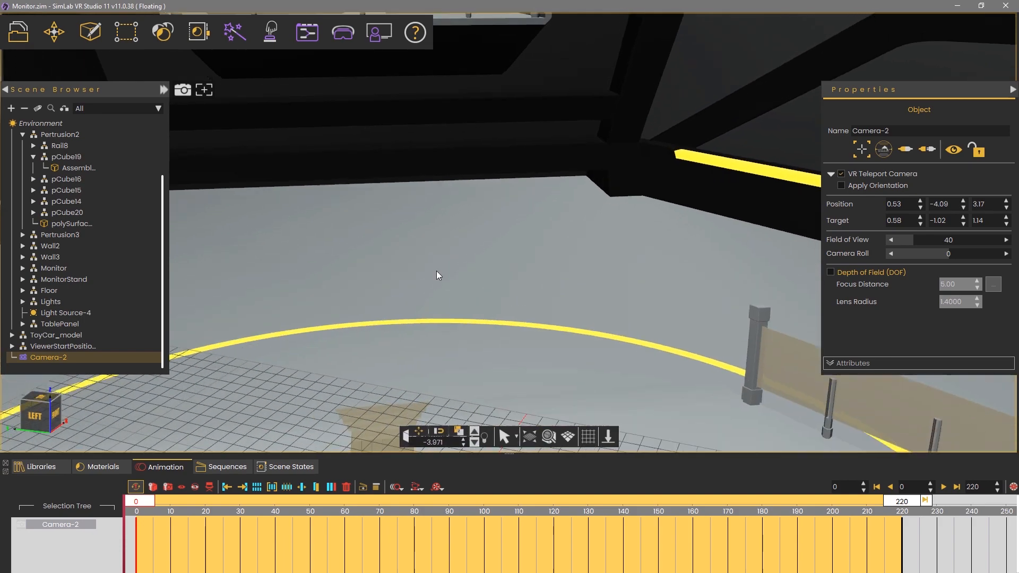
pyautogui.scroll(-5, 436, 271)
pyautogui.moveTo(489, 202); pyautogui.dragTo(531, 238, button='middle')
pyautogui.scroll(2, 240, 443)
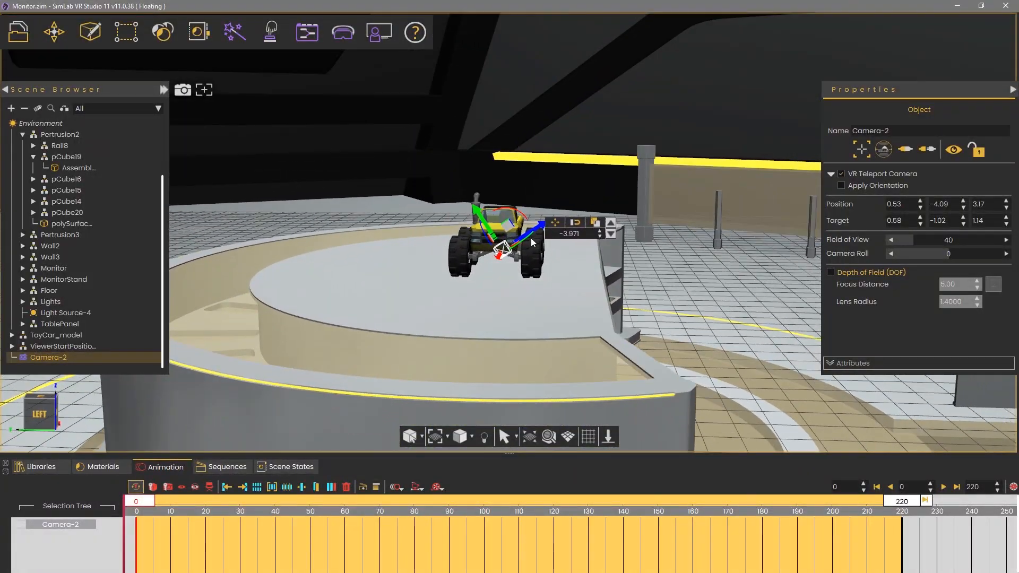
# Step: Rotate the pivot by about 33.8 degrees at the toy car so its axes stand upright
pyautogui.moveTo(509, 210); pyautogui.dragTo(528, 225)
pyautogui.moveTo(529, 225); pyautogui.dragTo(541, 318, button='middle')
pyautogui.moveTo(529, 228); pyautogui.dragTo(531, 229)
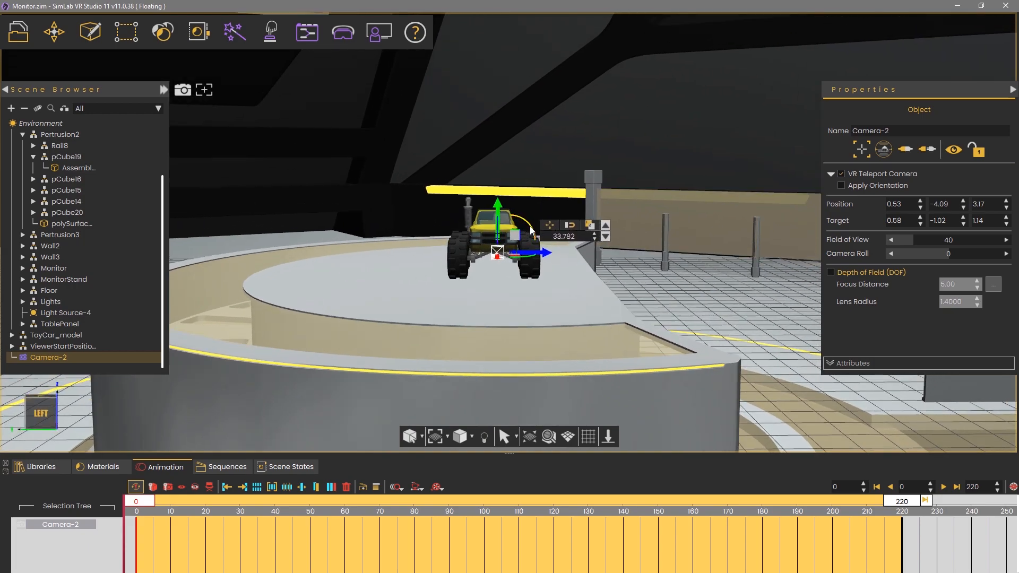
pyautogui.moveTo(531, 229); pyautogui.dragTo(514, 301, button='middle')
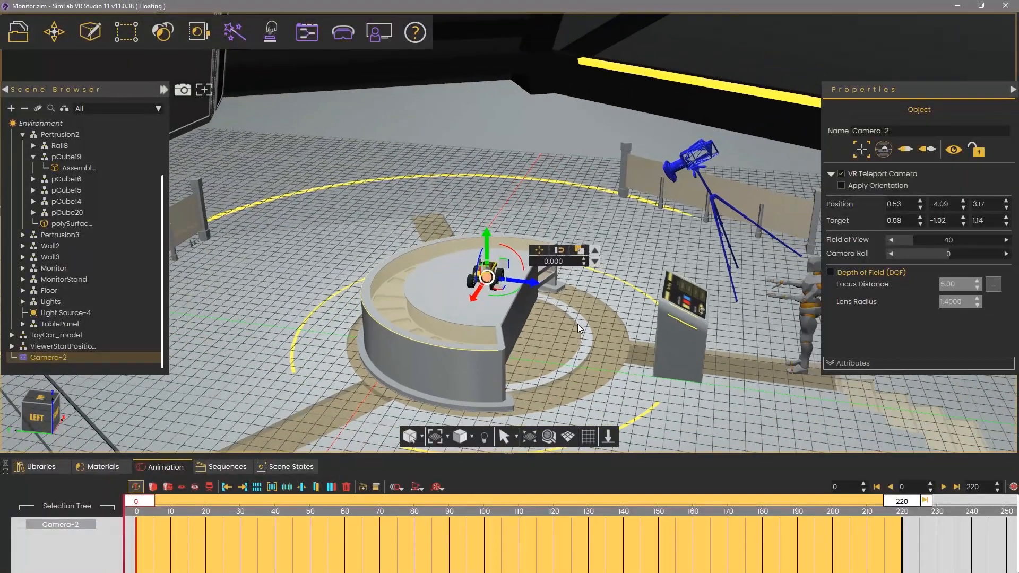
pyautogui.moveTo(505, 294)
pyautogui.mouseDown()
pyautogui.moveTo(535, 299)
pyautogui.moveTo(763, 260)
pyautogui.moveTo(815, 232)
pyautogui.moveTo(581, 293)
pyautogui.moveTo(523, 296)
pyautogui.mouseUp()
# Step: Go to frame 60 and keyframe the VR camera rotated 120 degrees horizontally around the toy car
pyautogui.doubleClick(139, 501)
pyautogui.press('Return')
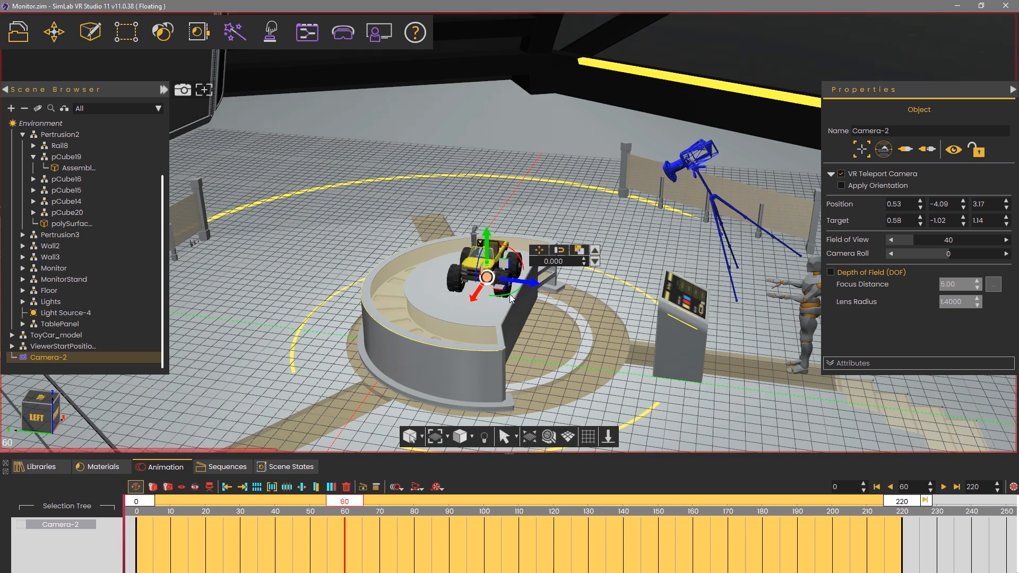
pyautogui.moveTo(510, 294); pyautogui.dragTo(549, 290)
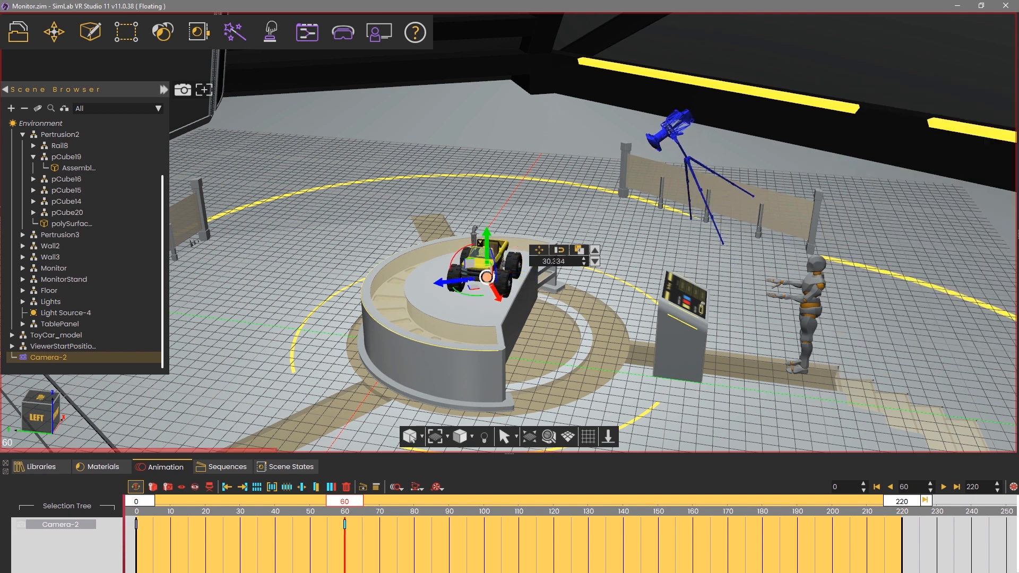
pyautogui.doubleClick(554, 262)
pyautogui.write('120')
pyautogui.press('Return')
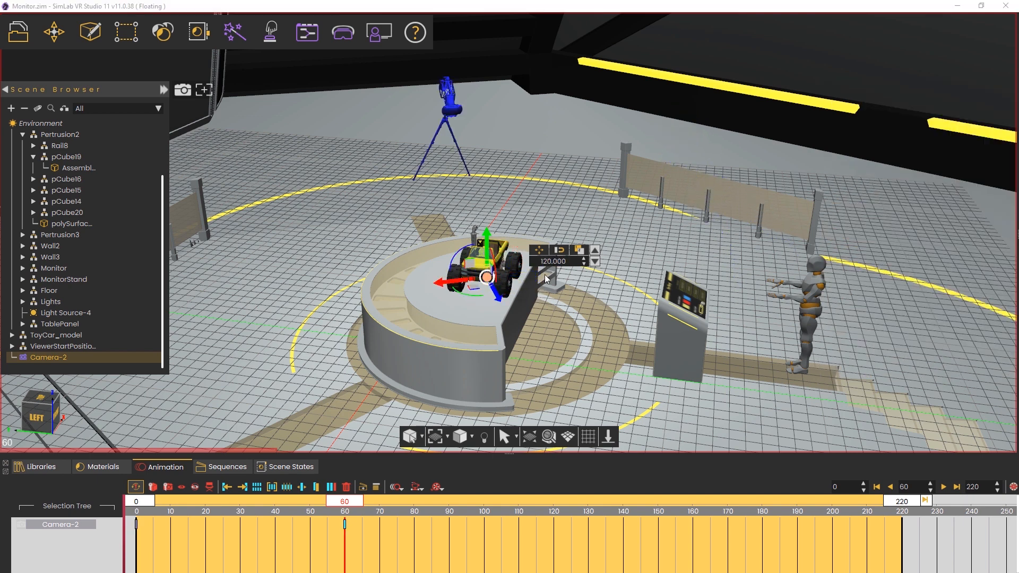
# Step: Go to frame 120 and keyframe another 120-degree rotation of the VR camera around the toy car
pyautogui.doubleClick(345, 502)
pyautogui.write('120')
pyautogui.press('Return')
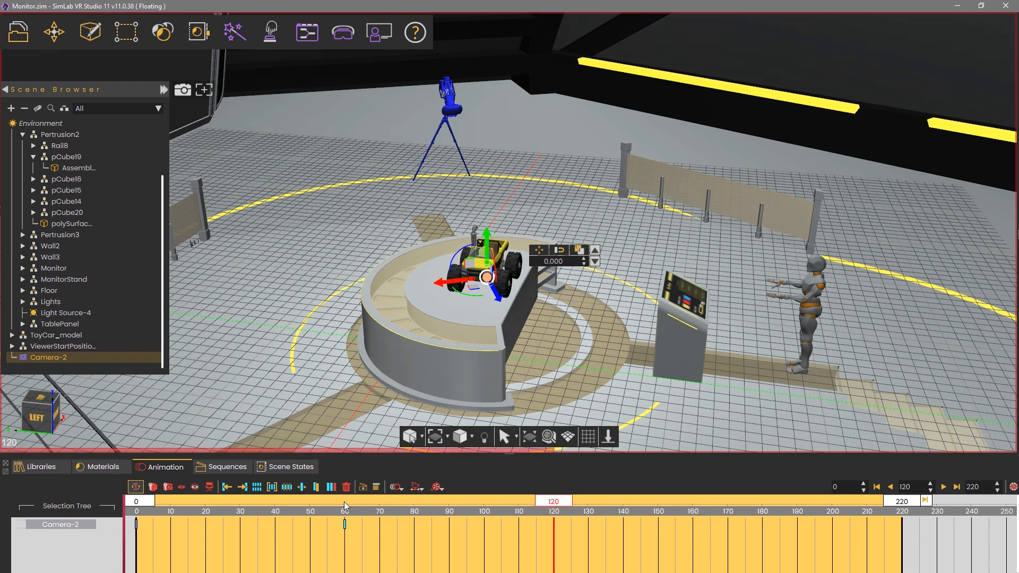
pyautogui.moveTo(465, 295); pyautogui.dragTo(514, 292)
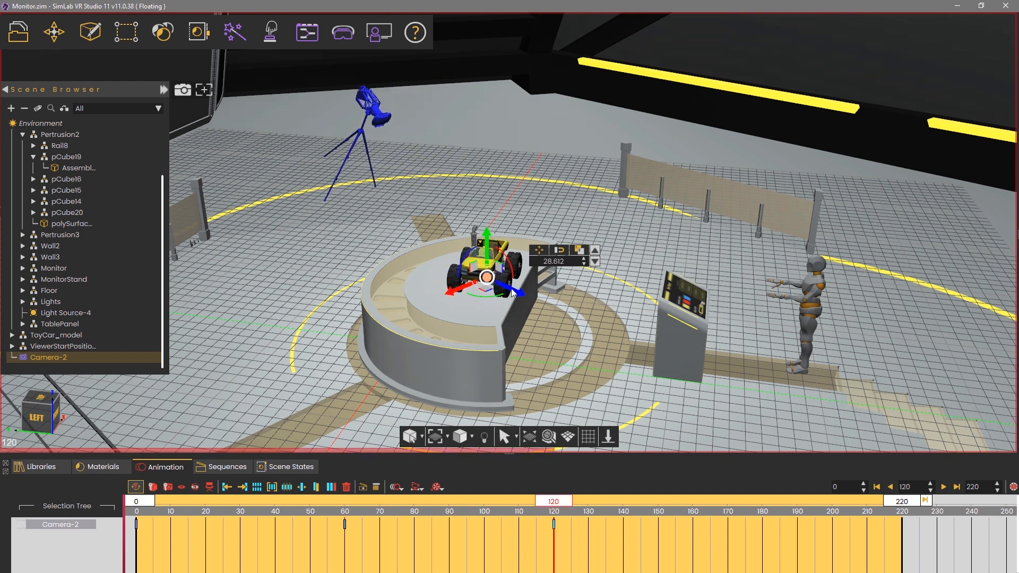
pyautogui.doubleClick(554, 261)
pyautogui.write('120')
pyautogui.press('Return')
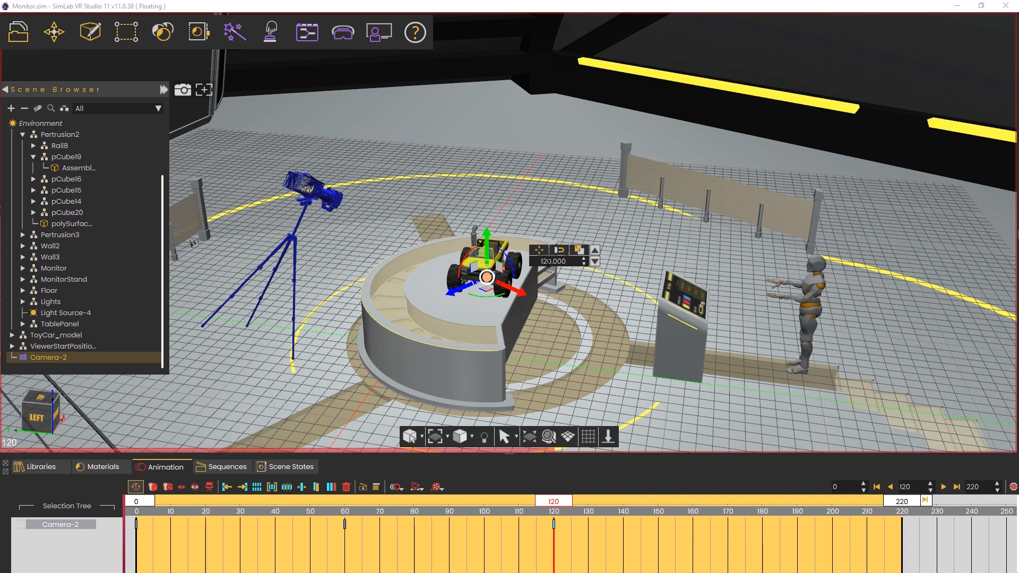
# Step: Go to frame 180 and rotate the VR camera a further 120 degrees around the car to complete its orbit
pyautogui.click(552, 500)
pyautogui.write('180')
pyautogui.press('Return')
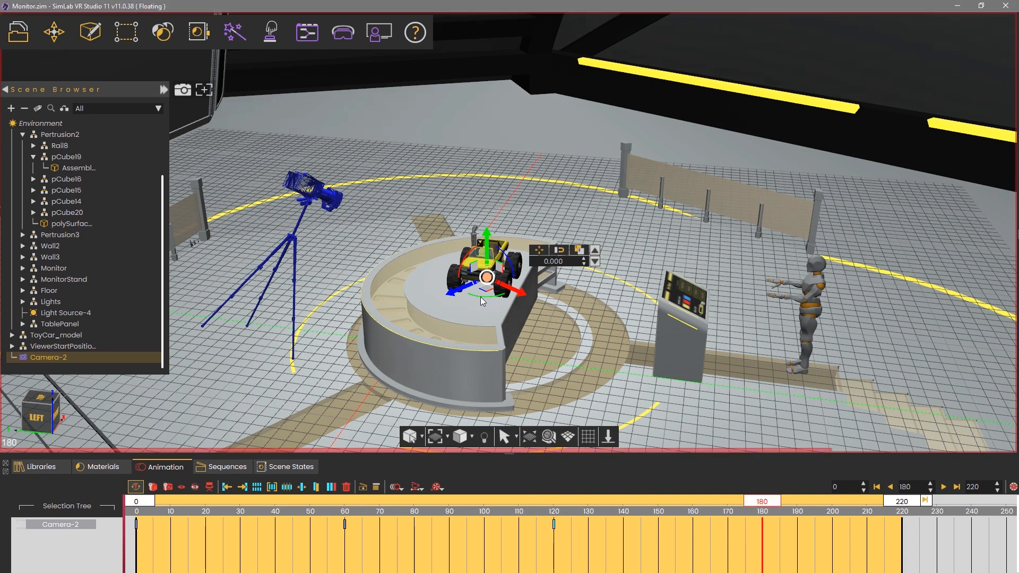
pyautogui.moveTo(480, 296); pyautogui.dragTo(495, 298)
pyautogui.write('120')
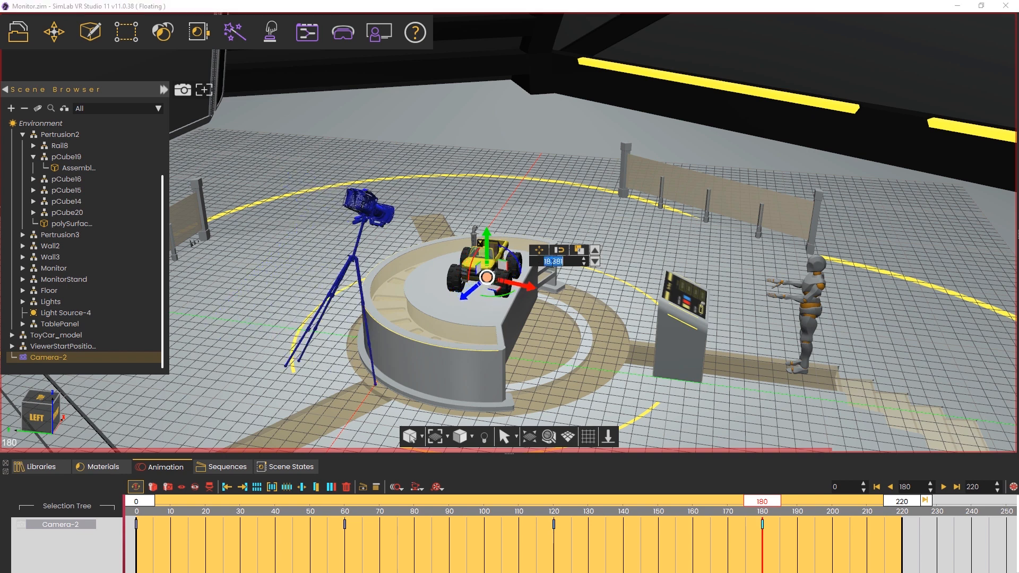
pyautogui.press('Return')
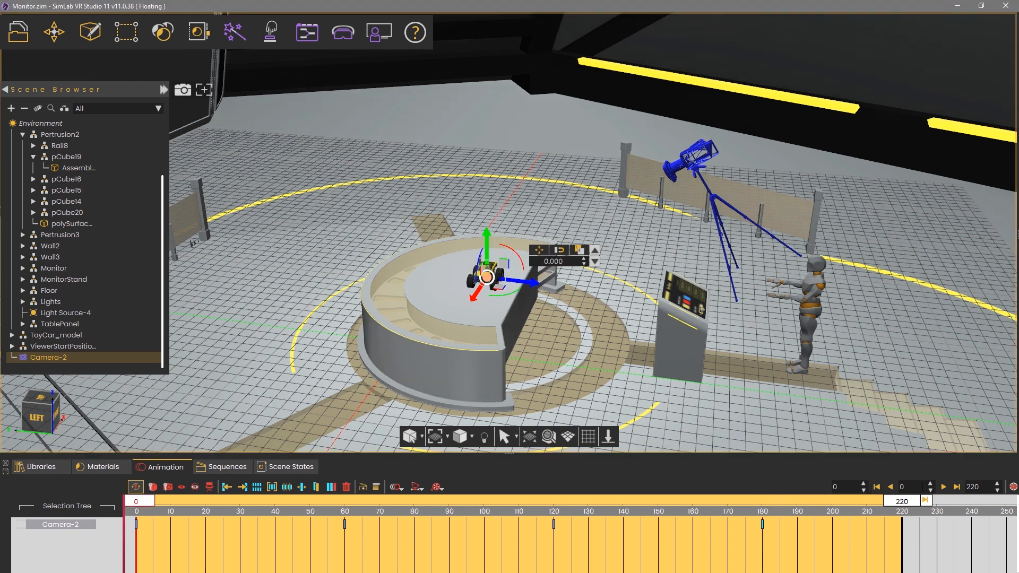
# Step: Play the camera animation in the showroom view, stop it, and return to the first frame
pyautogui.click(945, 487)
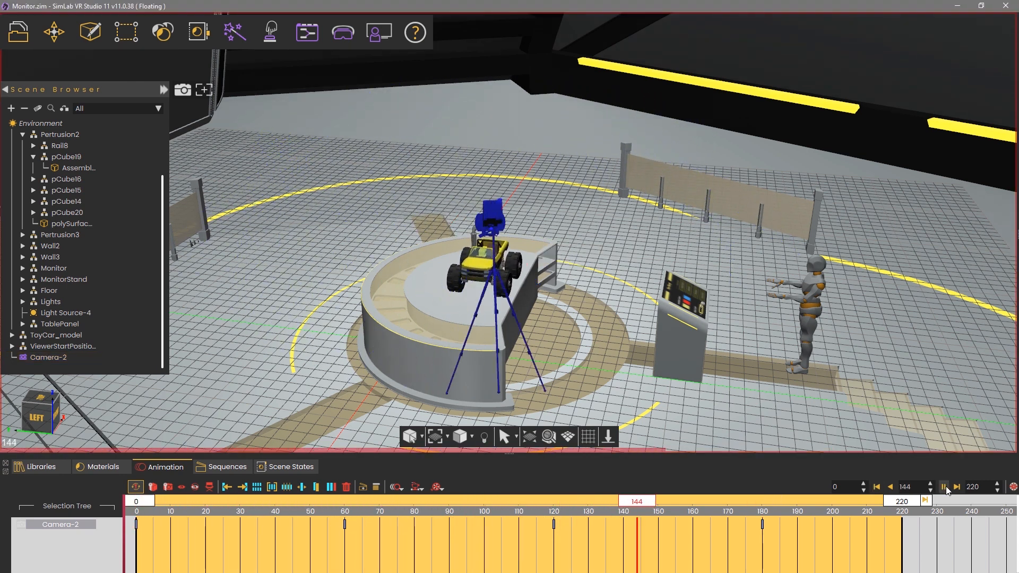
pyautogui.click(943, 488)
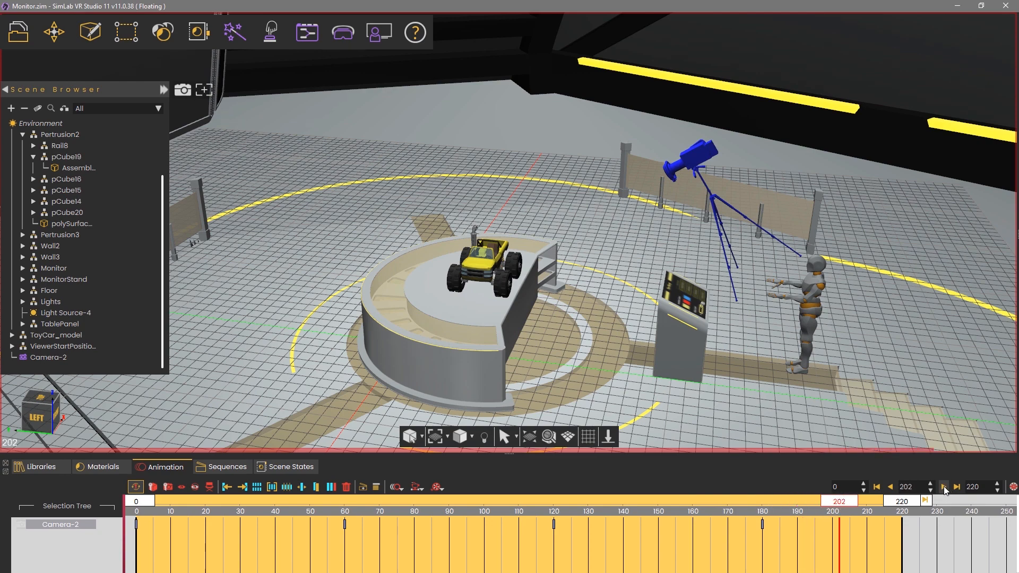
pyautogui.click(876, 488)
# Step: Preview the animation through the VR camera's own view, rewind to frame 0, and detach the view from the camera
pyautogui.click(50, 358)
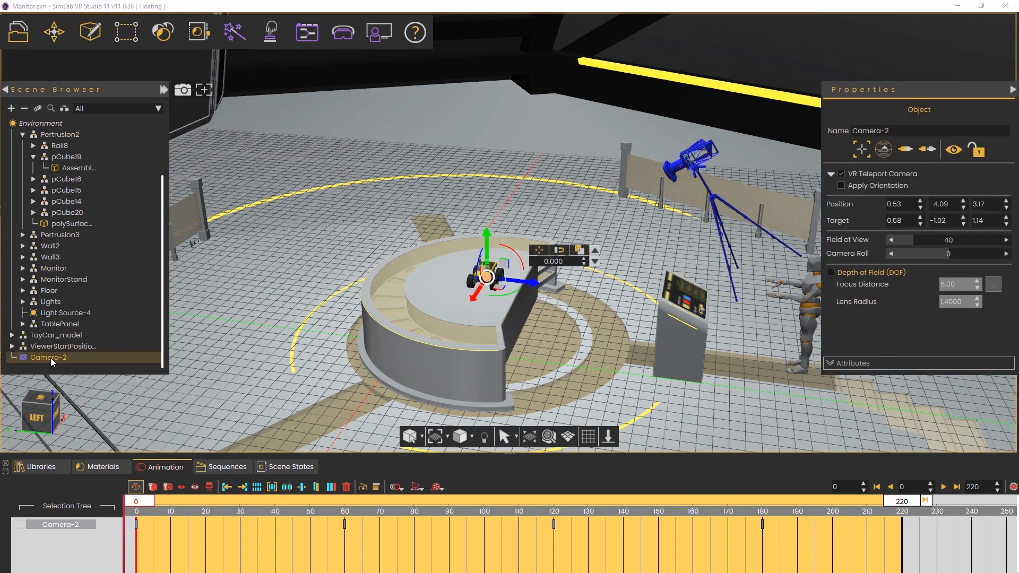
pyautogui.moveTo(470, 275); pyautogui.dragTo(470, 275)
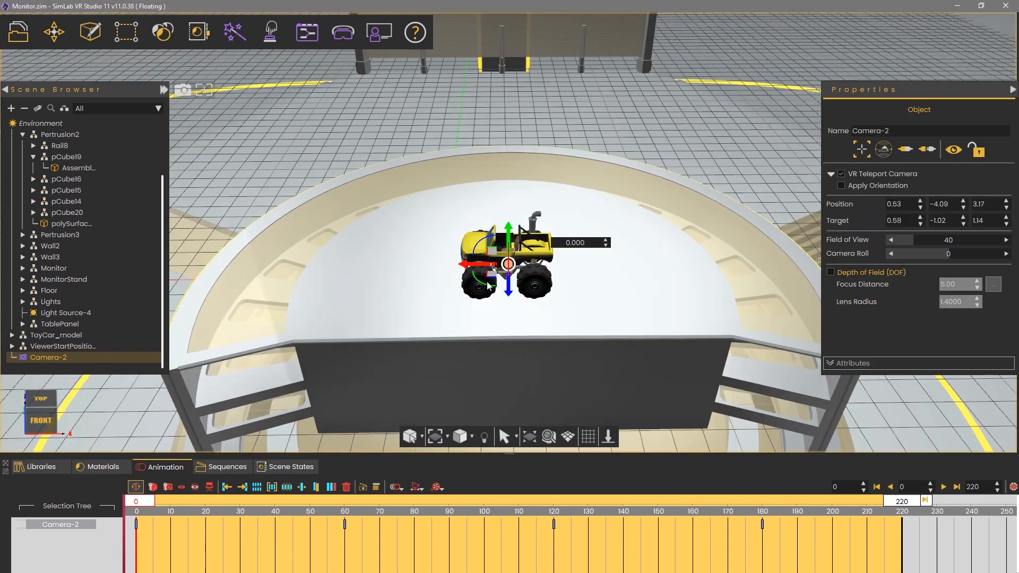
pyautogui.click(944, 487)
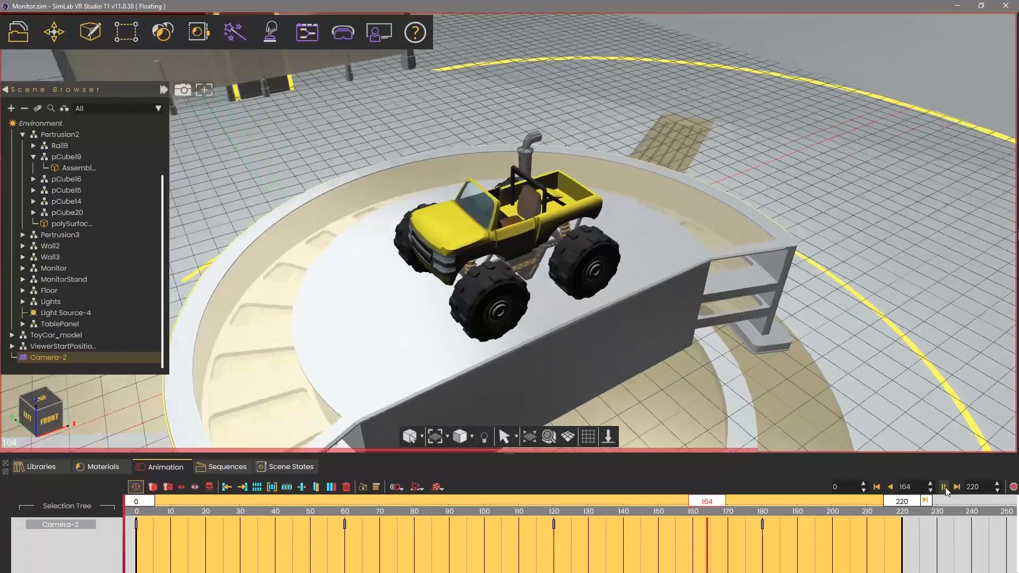
pyautogui.click(944, 487)
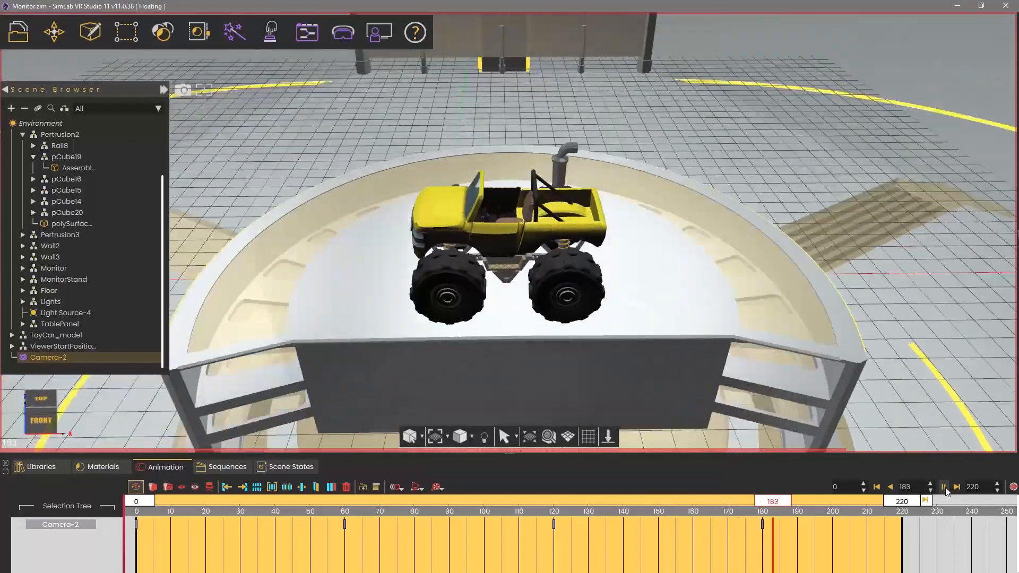
pyautogui.click(876, 488)
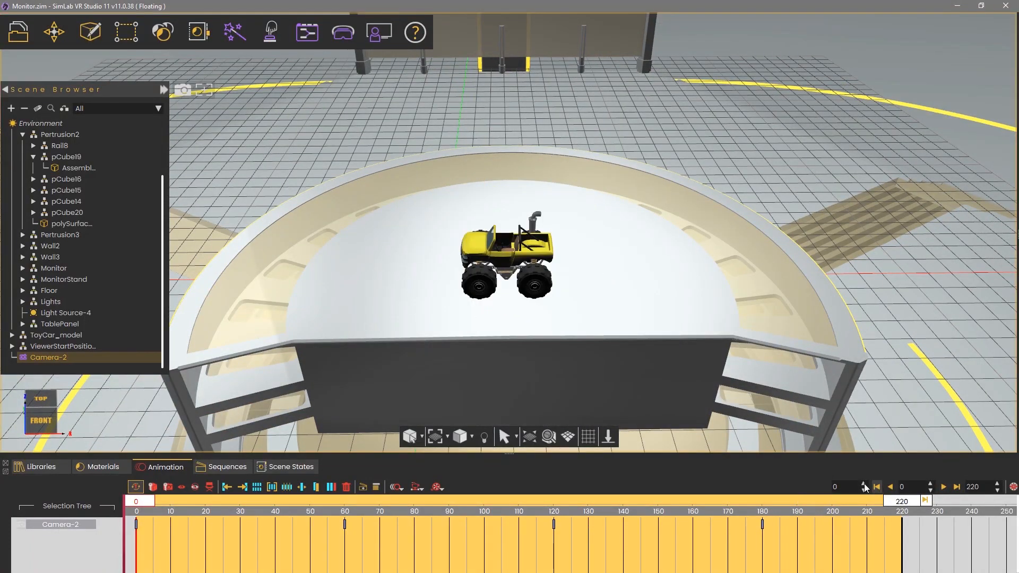
pyautogui.doubleClick(51, 357)
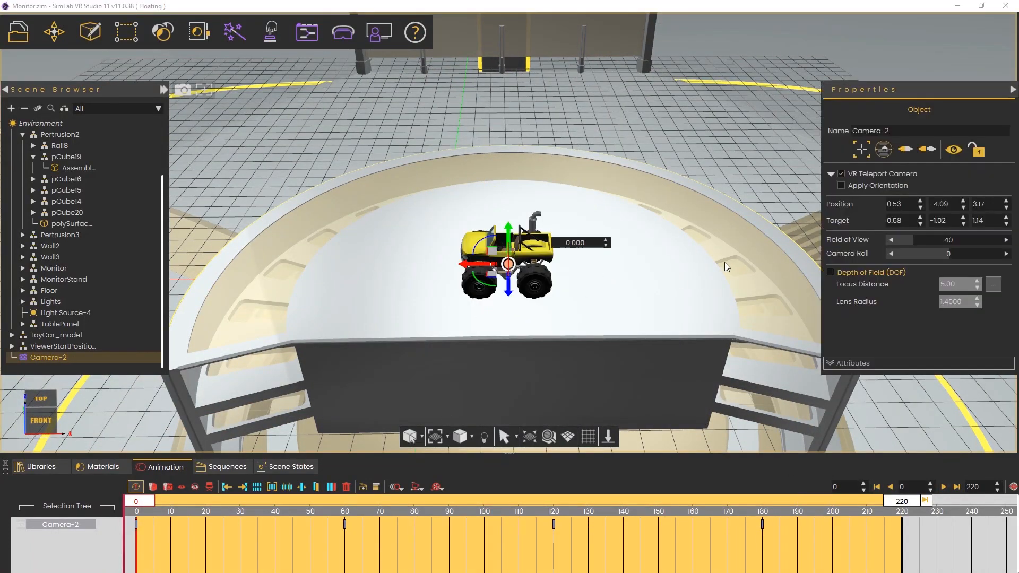
pyautogui.click(927, 151)
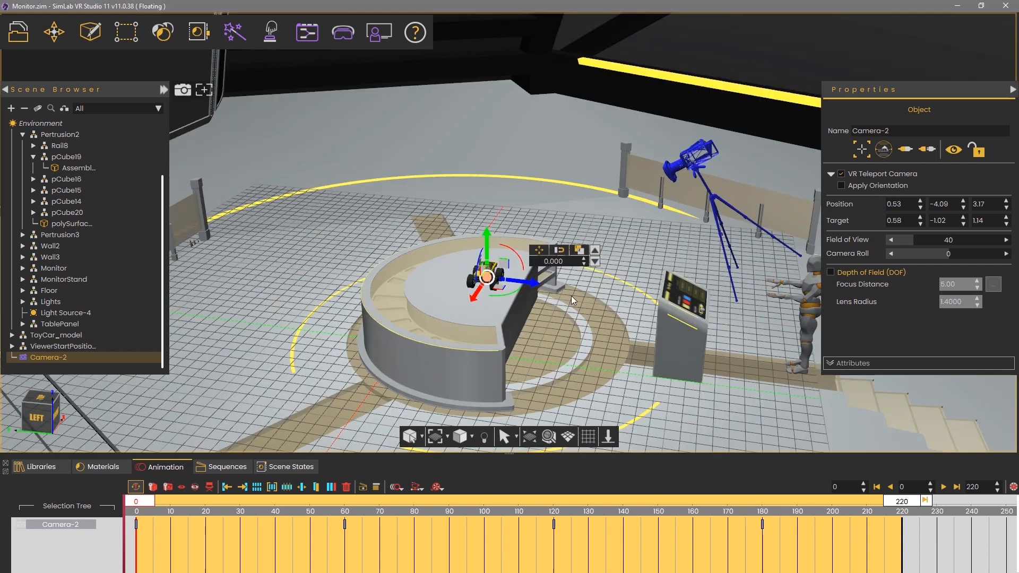
# Step: Select all the VR camera's keyframes and create an animation sequence named CameraAnimation from them
pyautogui.moveTo(832, 549); pyautogui.dragTo(126, 494)
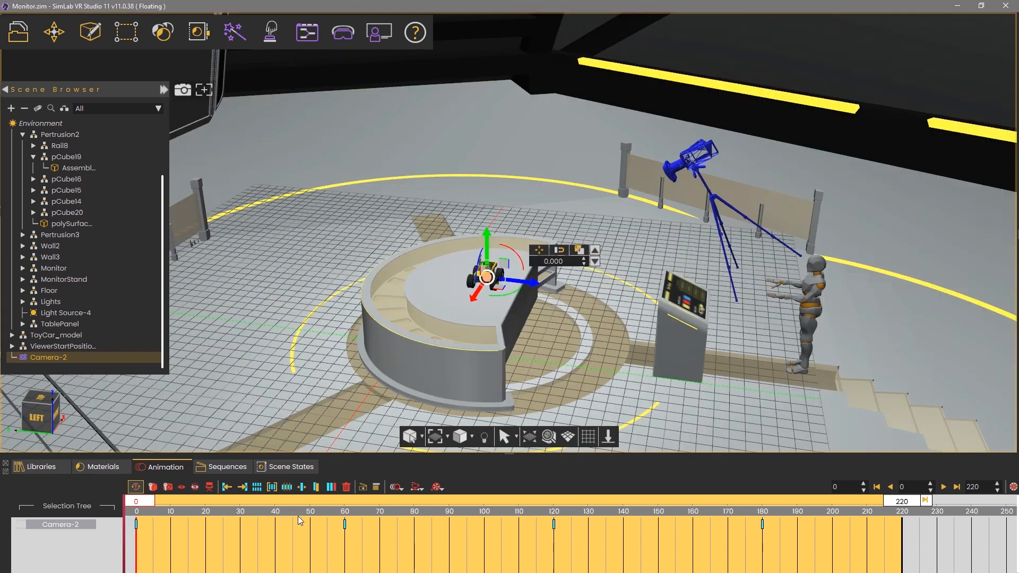
pyautogui.click(363, 487)
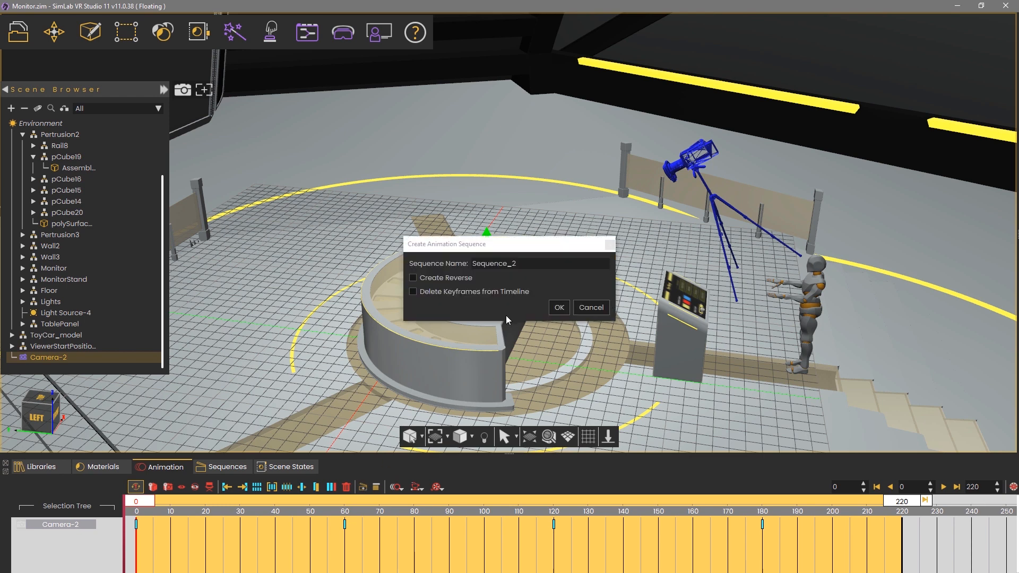
pyautogui.moveTo(542, 267); pyautogui.dragTo(446, 266)
pyautogui.write('C')
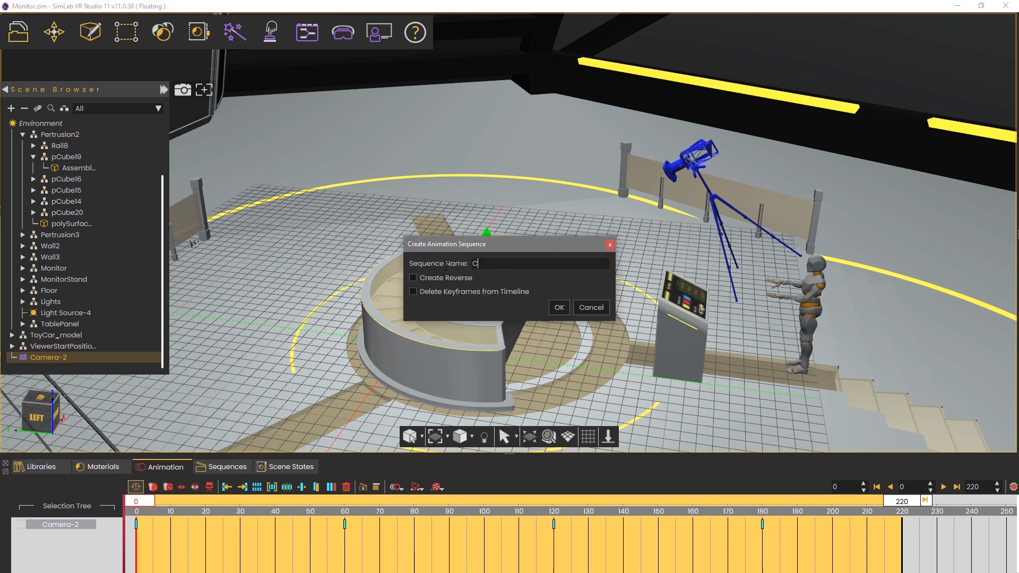
pyautogui.write('ameraAnimation')
pyautogui.click(555, 308)
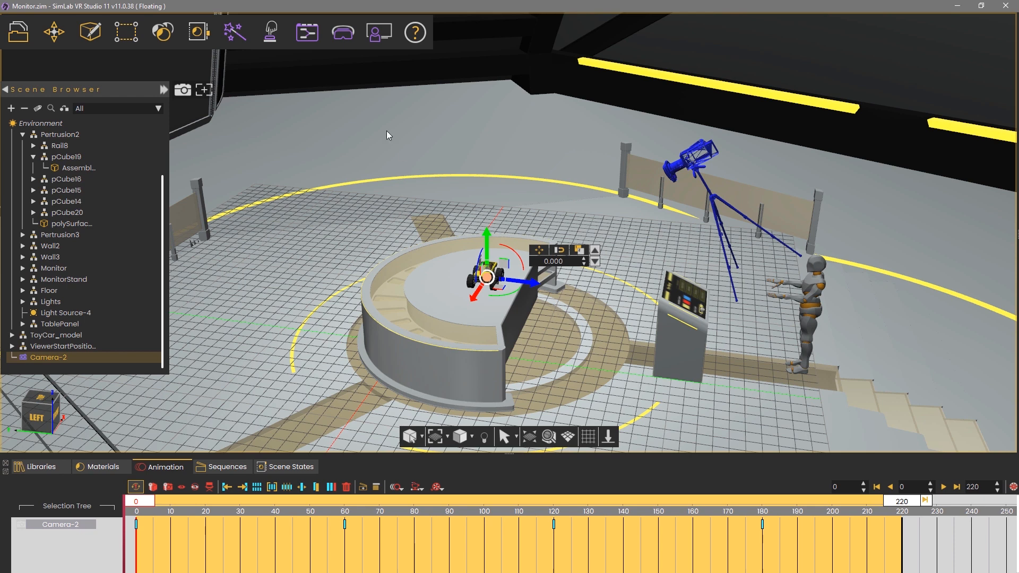
# Step: Open the empty Diagram_0 in the Training Builder and rename it Camera
pyautogui.click(310, 35)
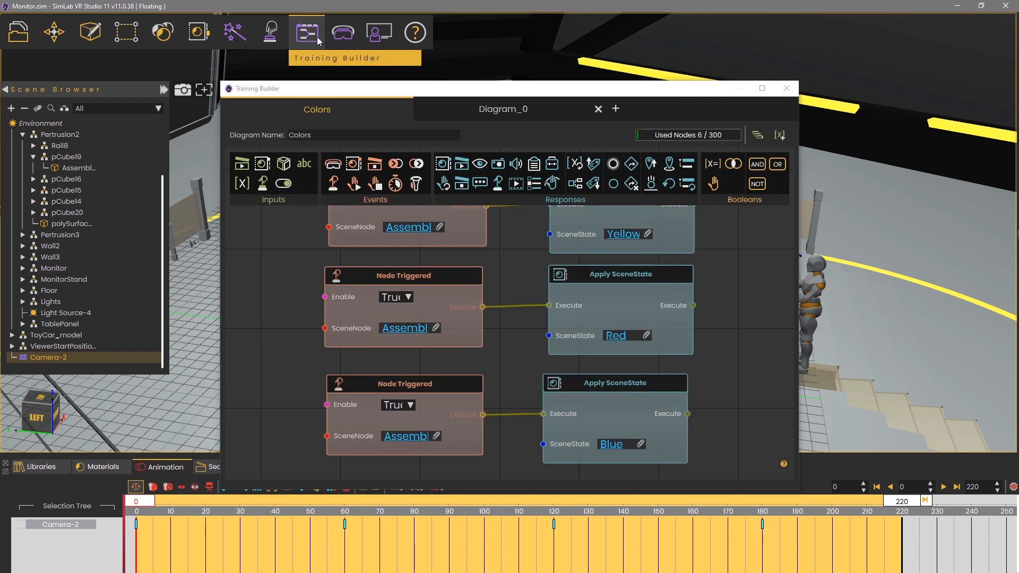
pyautogui.click(499, 110)
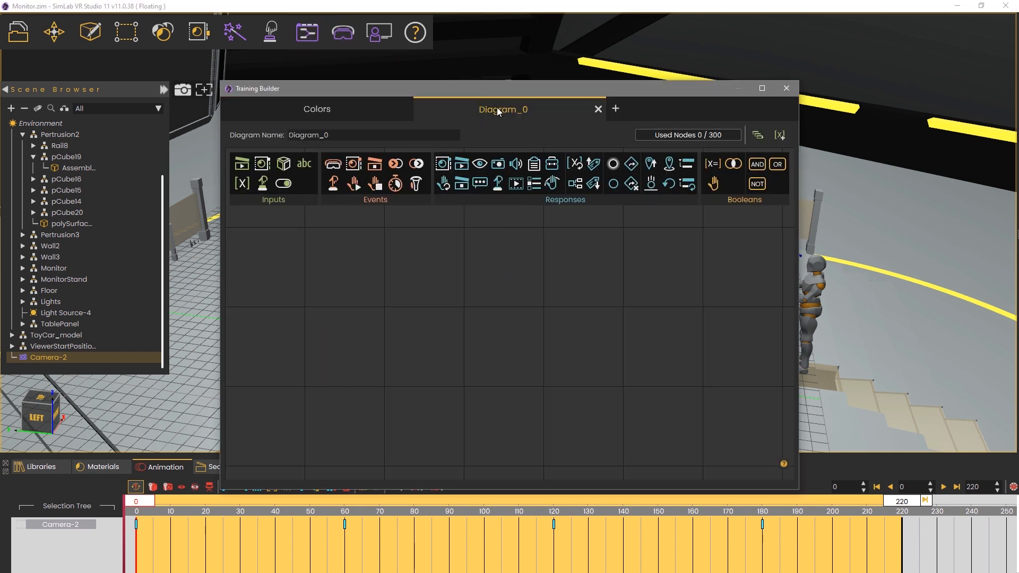
pyautogui.doubleClick(381, 136)
pyautogui.write('Camera')
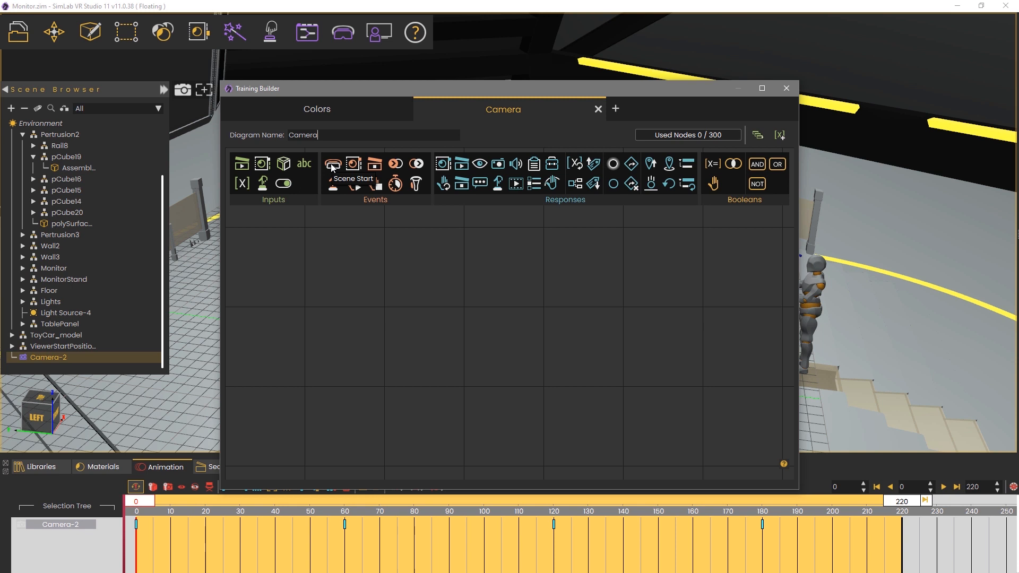
# Step: Add a Scene Start node connected to a Play Sequence node that plays CameraAnimation with Loop set to True
pyautogui.moveTo(330, 164); pyautogui.dragTo(357, 286)
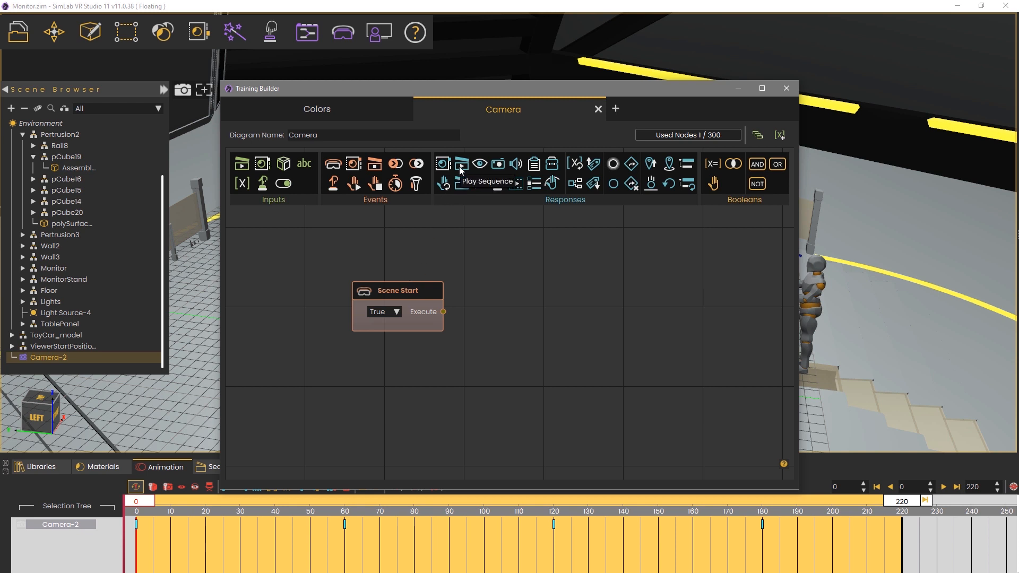
pyautogui.moveTo(495, 268); pyautogui.dragTo(522, 262)
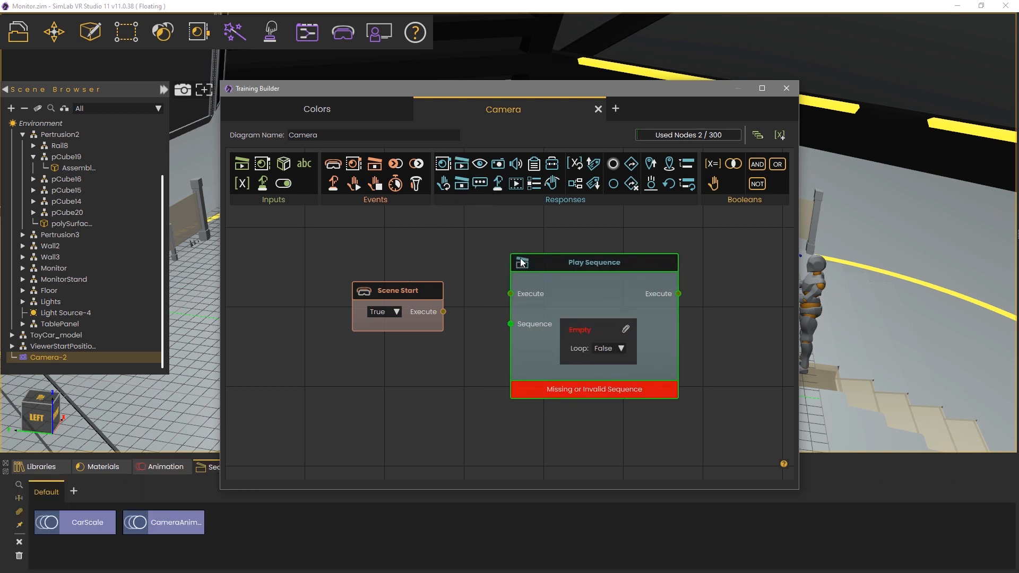
pyautogui.click(188, 530)
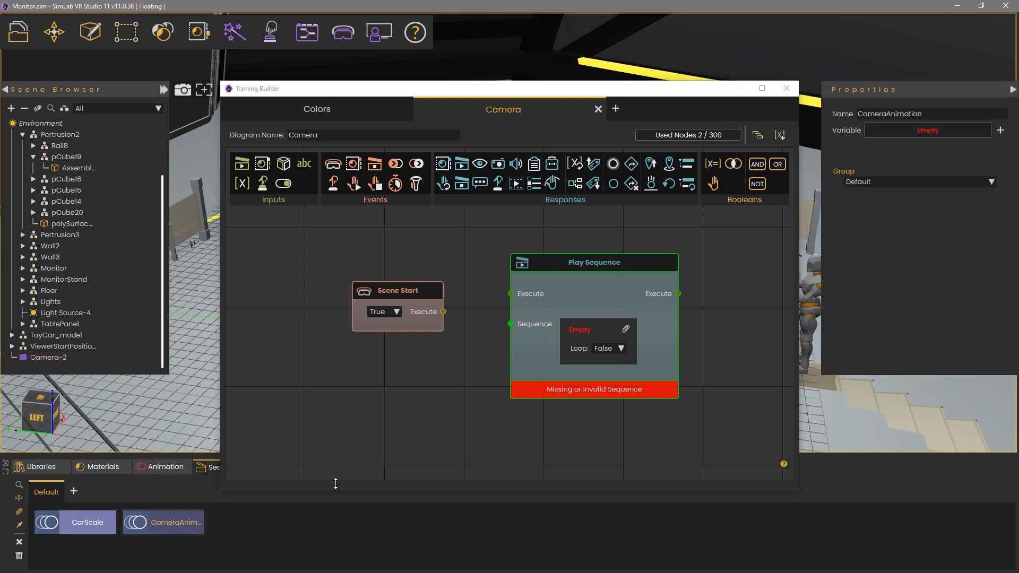
pyautogui.click(627, 328)
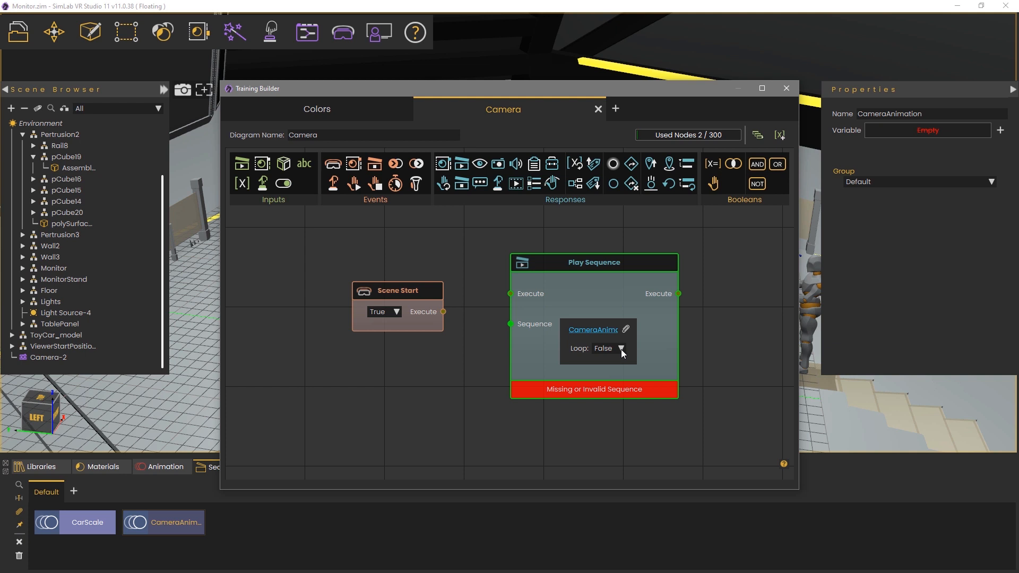
pyautogui.click(622, 349)
pyautogui.moveTo(495, 296); pyautogui.dragTo(512, 291)
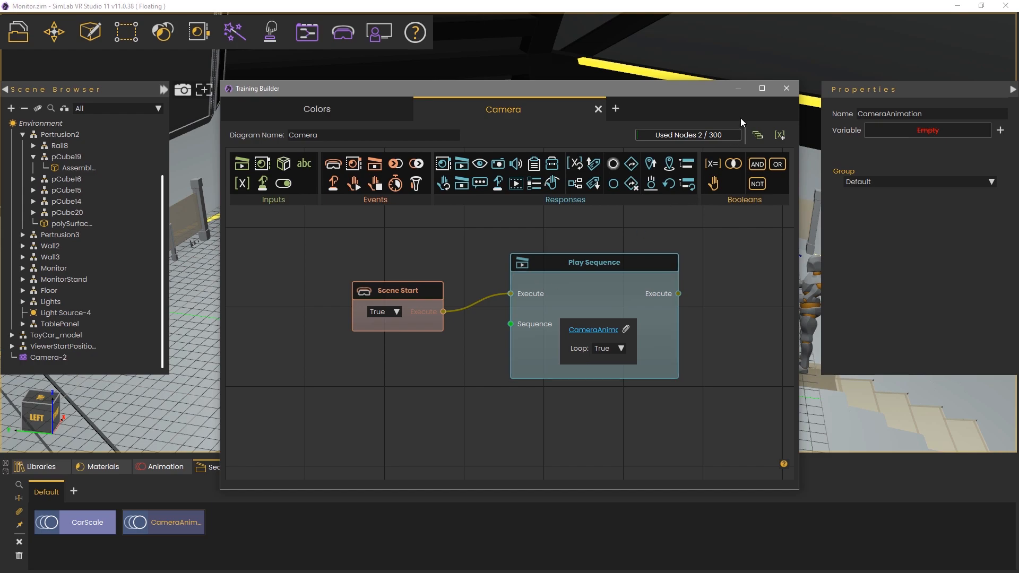
# Step: Create a surveillance plane and raise it about 2.2 units straight up from the floor
pyautogui.click(786, 88)
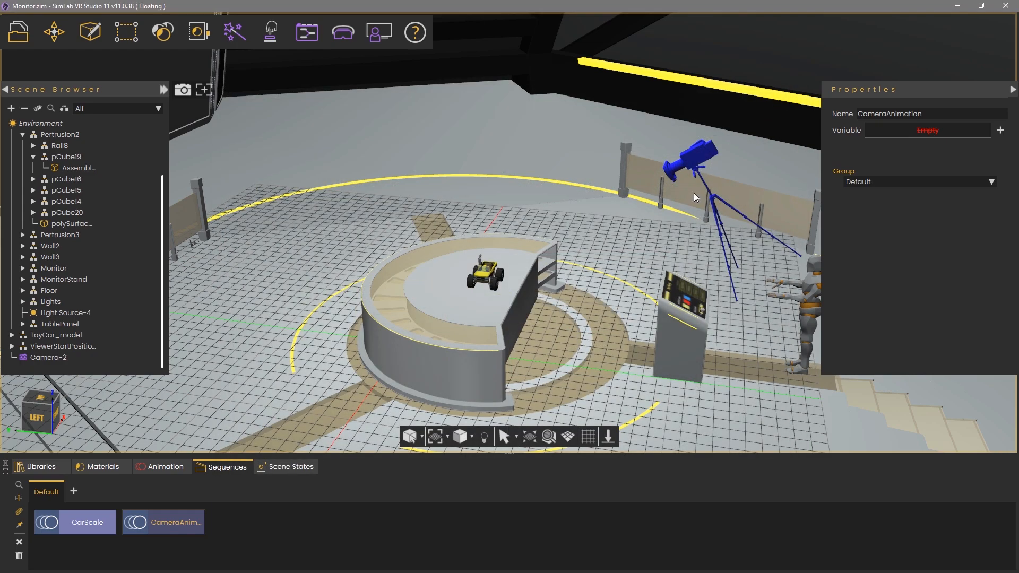
pyautogui.moveTo(609, 273); pyautogui.dragTo(538, 284, button='middle')
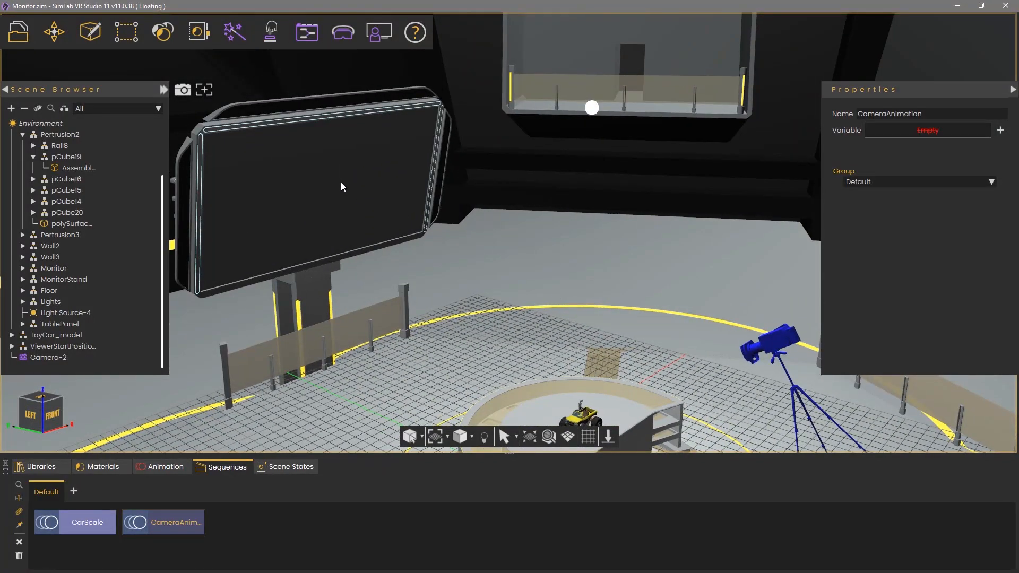
pyautogui.click(235, 36)
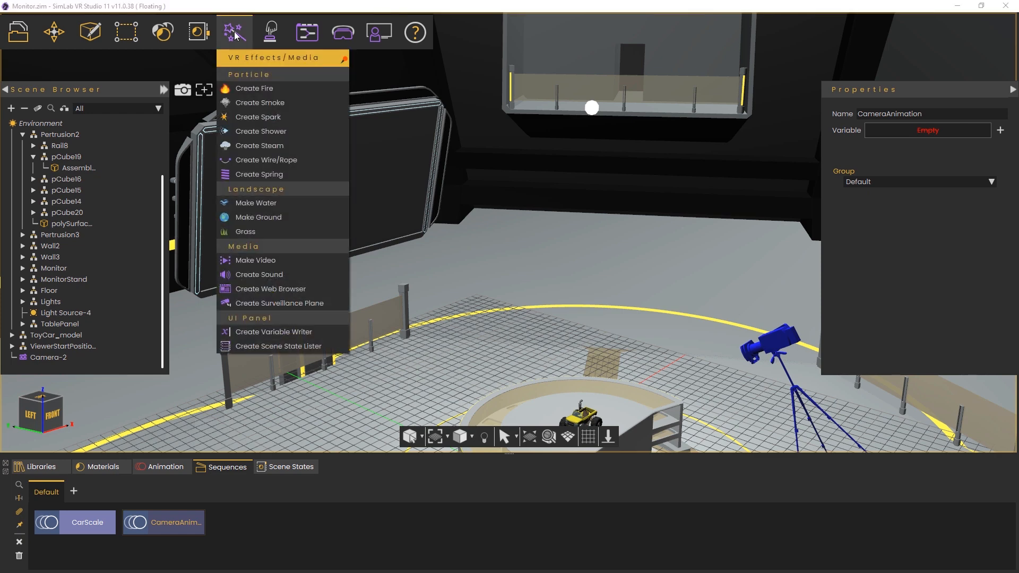
pyautogui.click(273, 304)
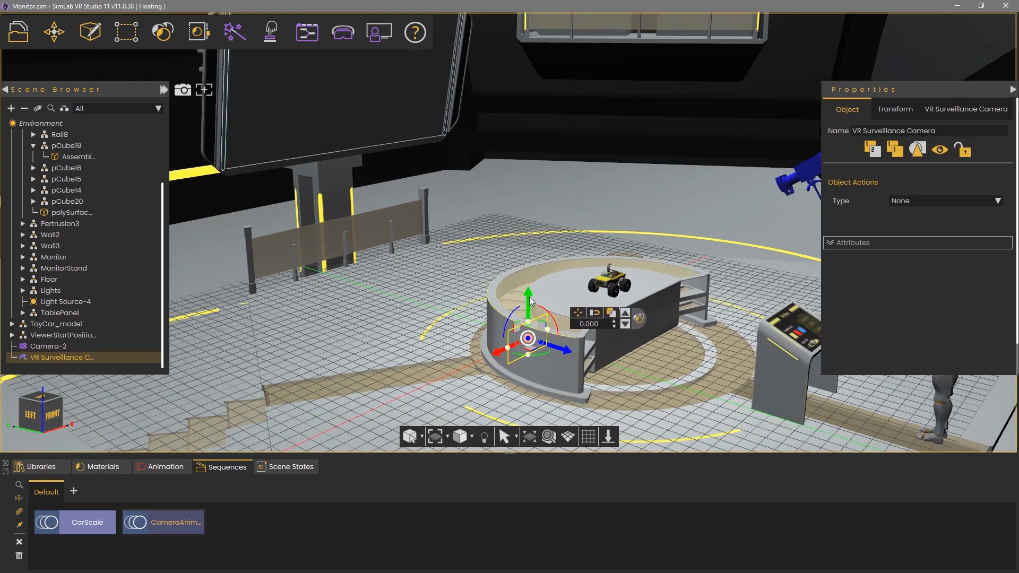
pyautogui.moveTo(530, 297); pyautogui.dragTo(530, 162)
pyautogui.moveTo(520, 236); pyautogui.dragTo(584, 329, button='middle')
pyautogui.scroll(4, 584, 330)
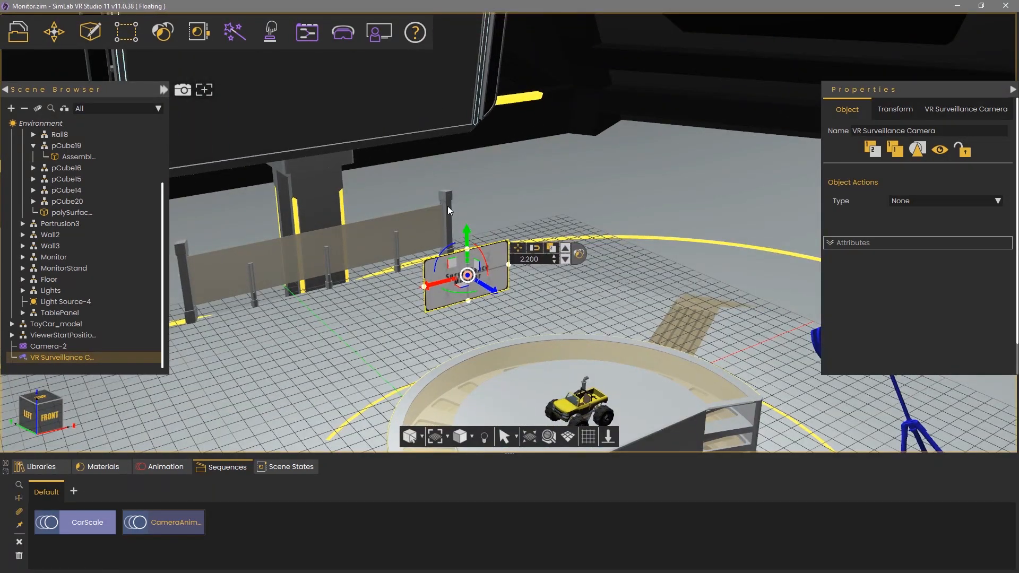
# Step: Snap the surveillance plane to the surface of the monitor's screen
pyautogui.scroll(3, 385, 147)
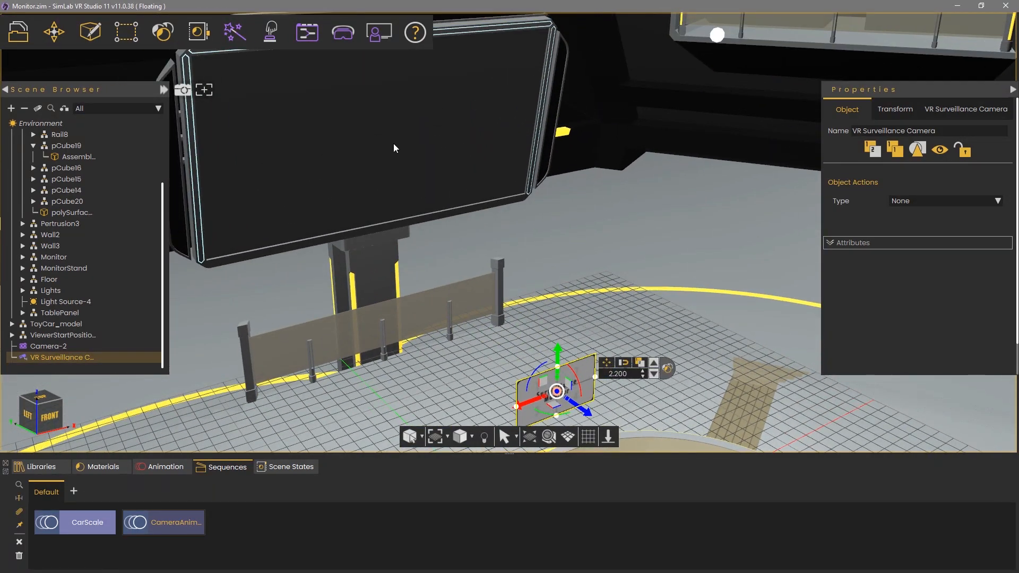
pyautogui.press('s')
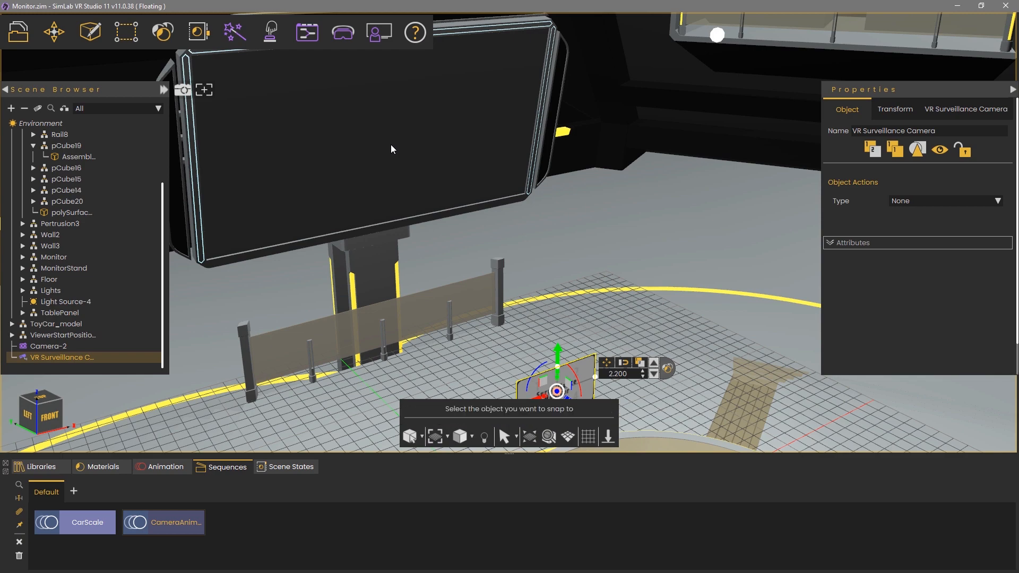
pyautogui.click(387, 143)
pyautogui.moveTo(505, 229); pyautogui.dragTo(566, 289, button='middle')
pyautogui.scroll(3, 544, 351)
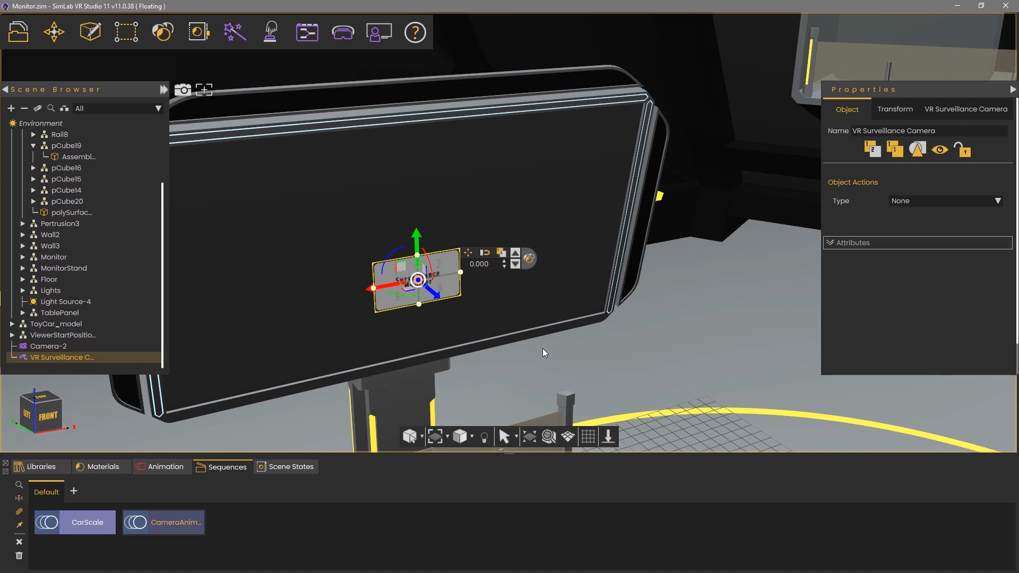
# Step: Tilt the surveillance plane to match the slope of the monitor's screen and shift it back toward the screen
pyautogui.press('f')
pyautogui.moveTo(546, 327); pyautogui.dragTo(589, 200, button='middle')
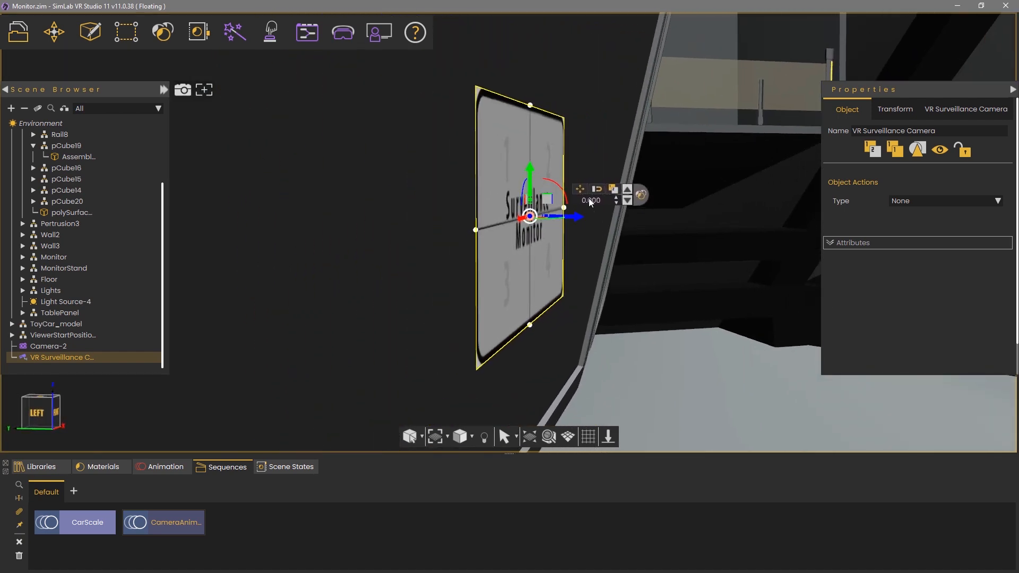
pyautogui.moveTo(563, 197); pyautogui.dragTo(551, 219)
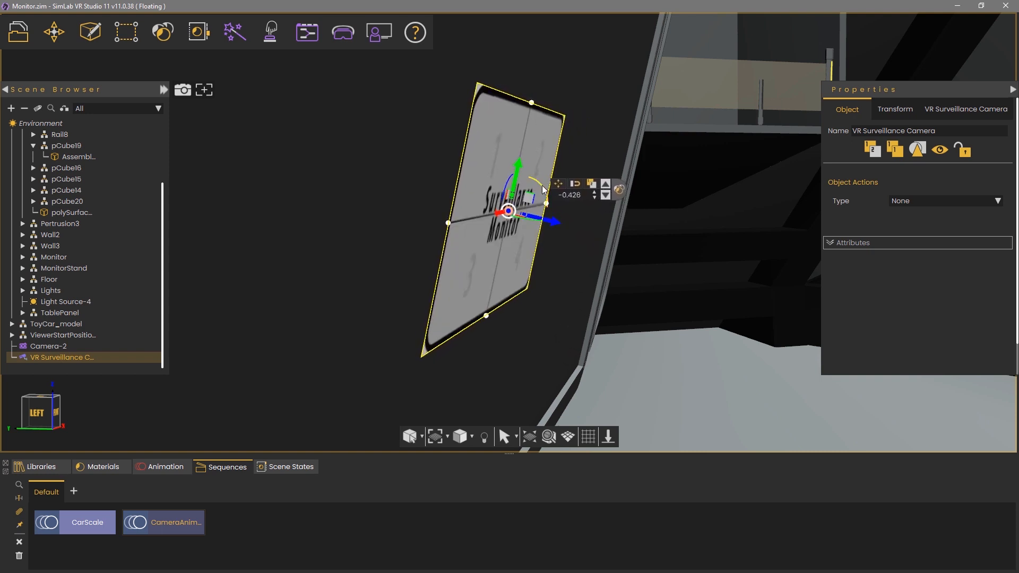
pyautogui.moveTo(656, 291); pyautogui.dragTo(159, 289, button='middle')
pyautogui.scroll(-5, 376, 195)
pyautogui.moveTo(375, 195); pyautogui.dragTo(487, 356, button='middle')
pyautogui.scroll(-4, 545, 312)
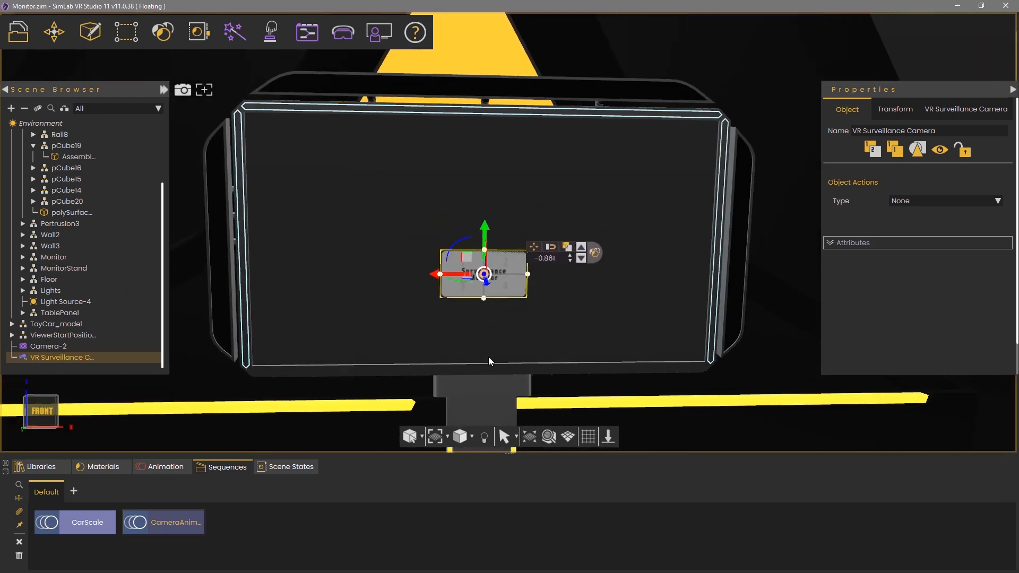
# Step: Move the surveillance plane about 0.108 units forward so it sits just in front of the monitor's screen
pyautogui.scroll(2, 484, 357)
pyautogui.moveTo(457, 268); pyautogui.dragTo(436, 238, button='middle')
pyautogui.moveTo(455, 276); pyautogui.dragTo(466, 235, button='middle')
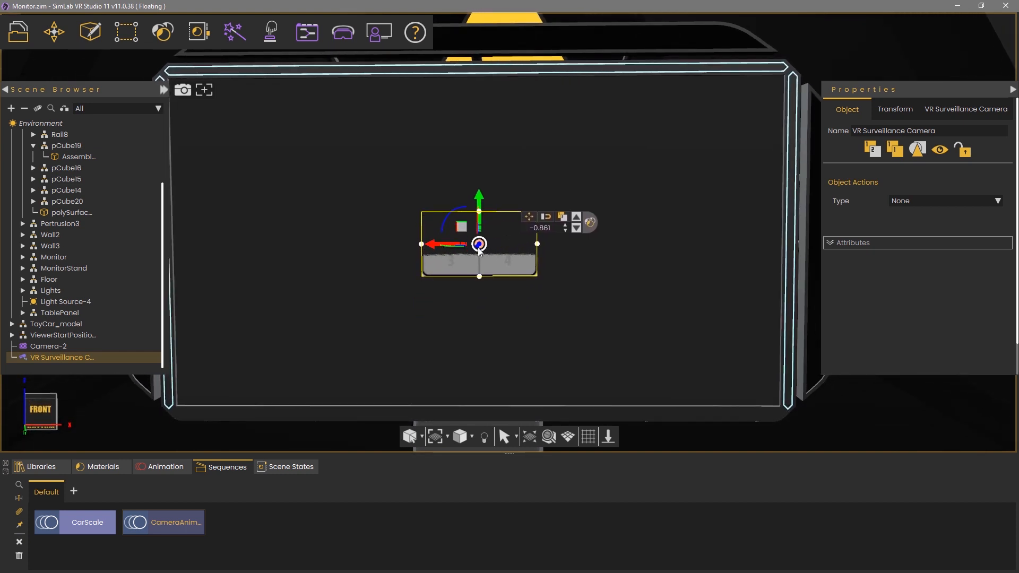
pyautogui.moveTo(476, 247); pyautogui.dragTo(476, 249)
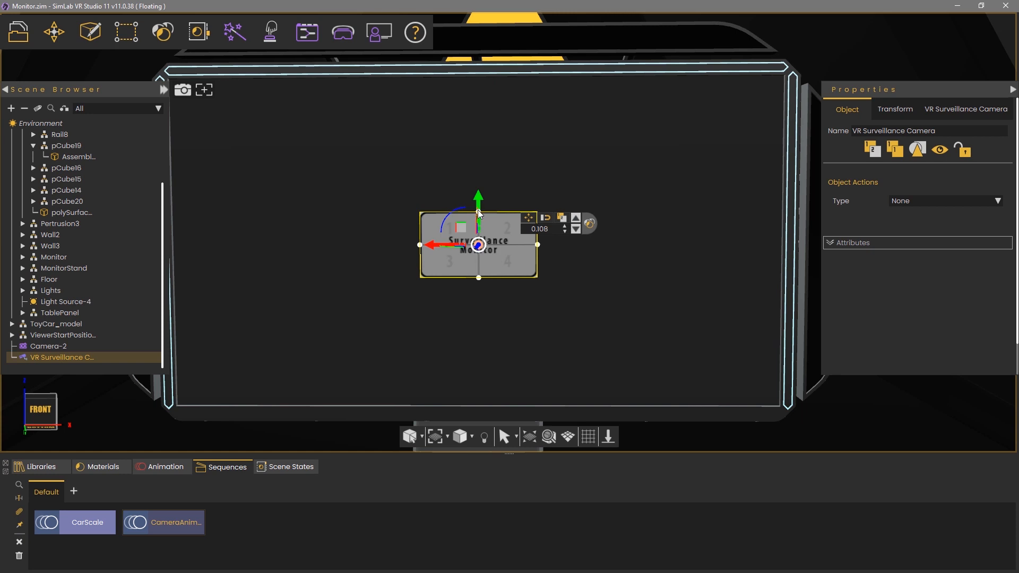
# Step: Stretch the surveillance plane on all four sides to the inner edges of the monitor's frame
pyautogui.moveTo(478, 212); pyautogui.dragTo(476, 61)
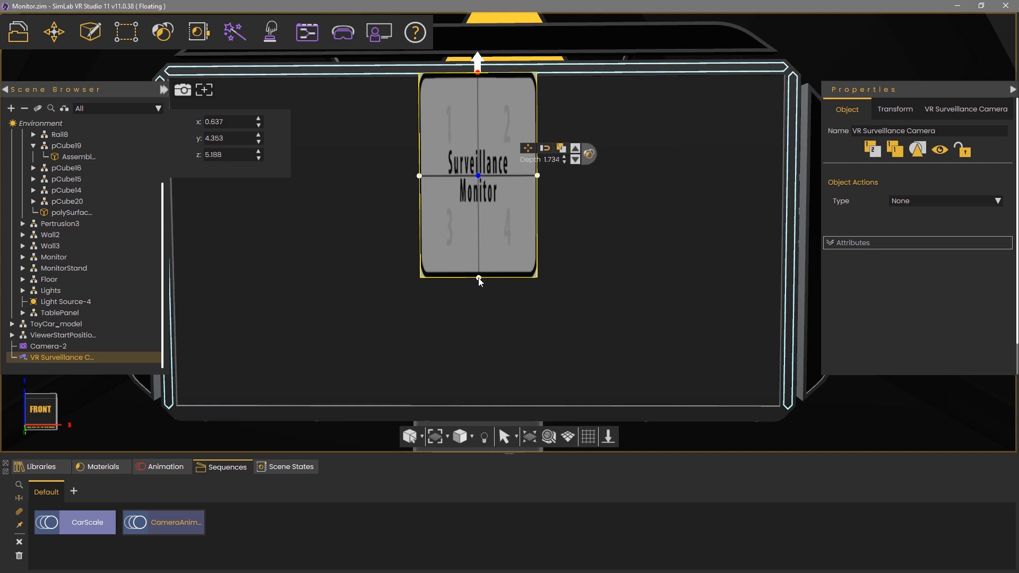
pyautogui.moveTo(479, 287); pyautogui.dragTo(481, 424)
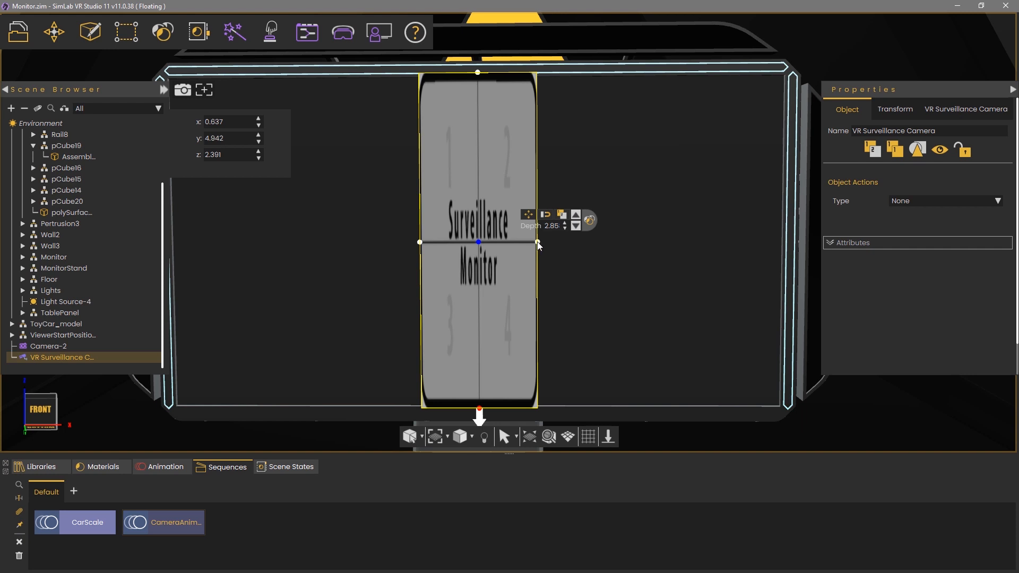
pyautogui.moveTo(547, 245); pyautogui.dragTo(792, 272)
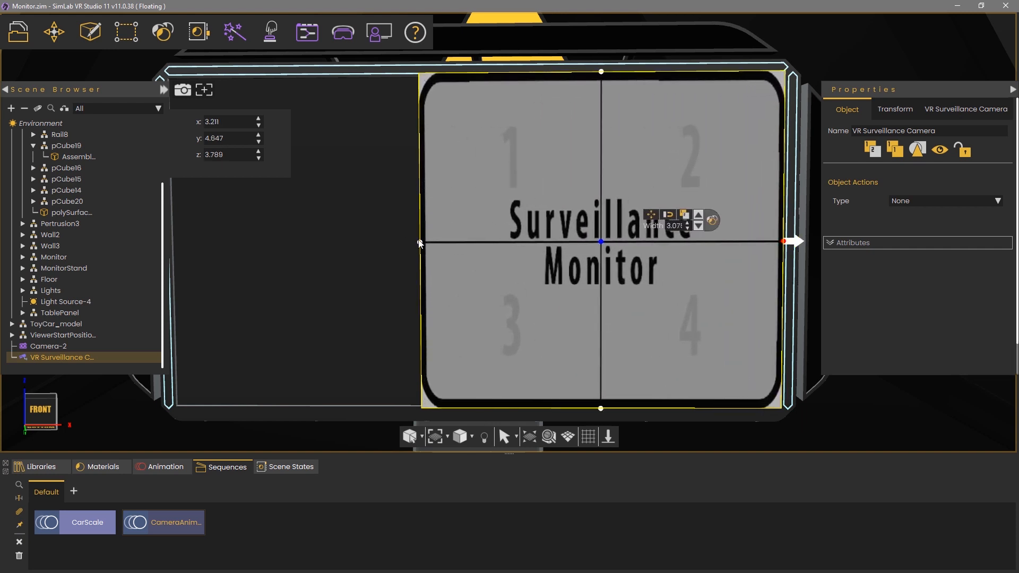
pyautogui.moveTo(419, 243); pyautogui.dragTo(160, 275)
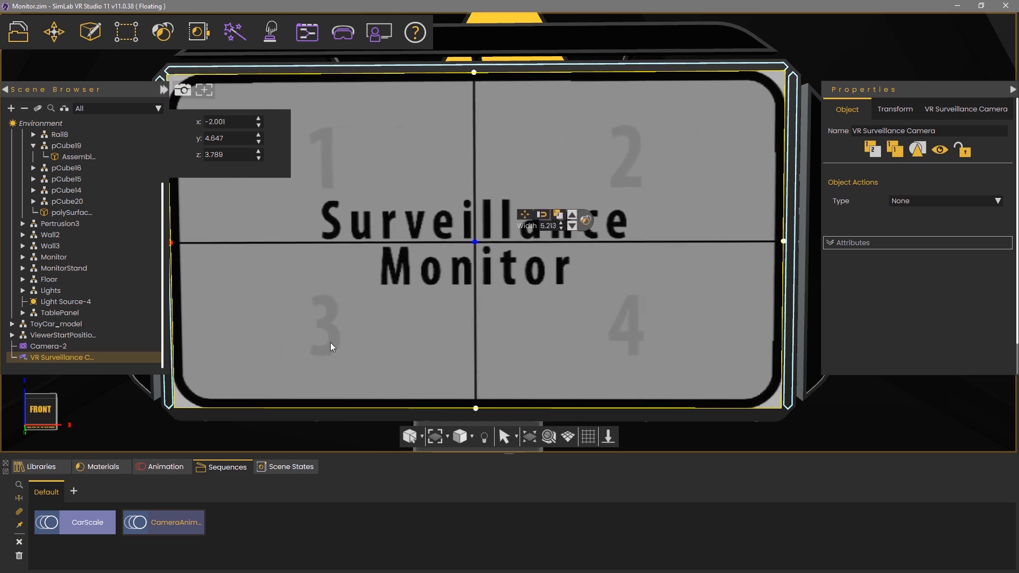
# Step: Fine-tune the enlarged surveillance plane's depth and tilt so it lies flush within the monitor's frame
pyautogui.moveTo(330, 345); pyautogui.dragTo(651, 356, button='middle')
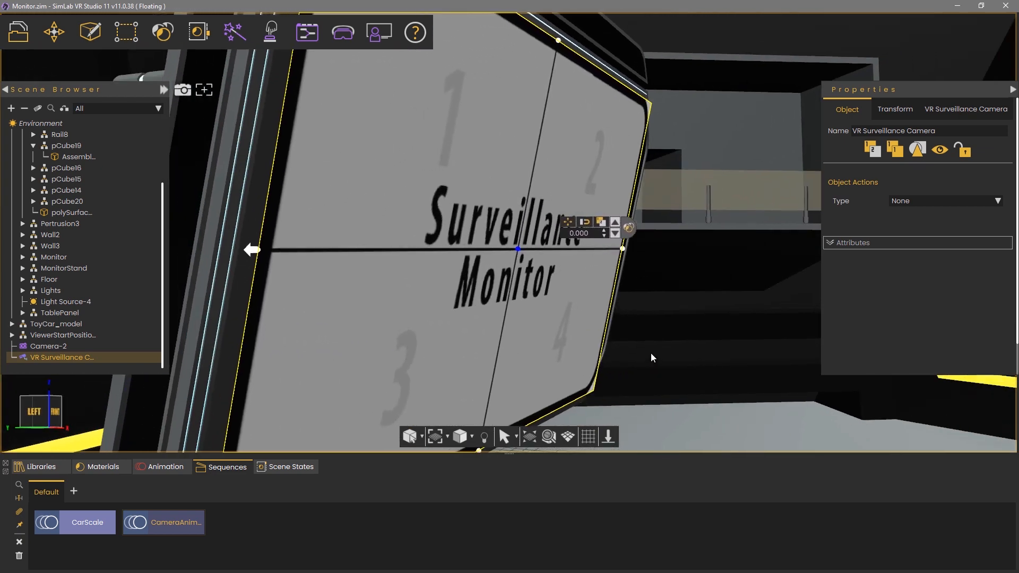
pyautogui.moveTo(562, 262); pyautogui.dragTo(550, 254)
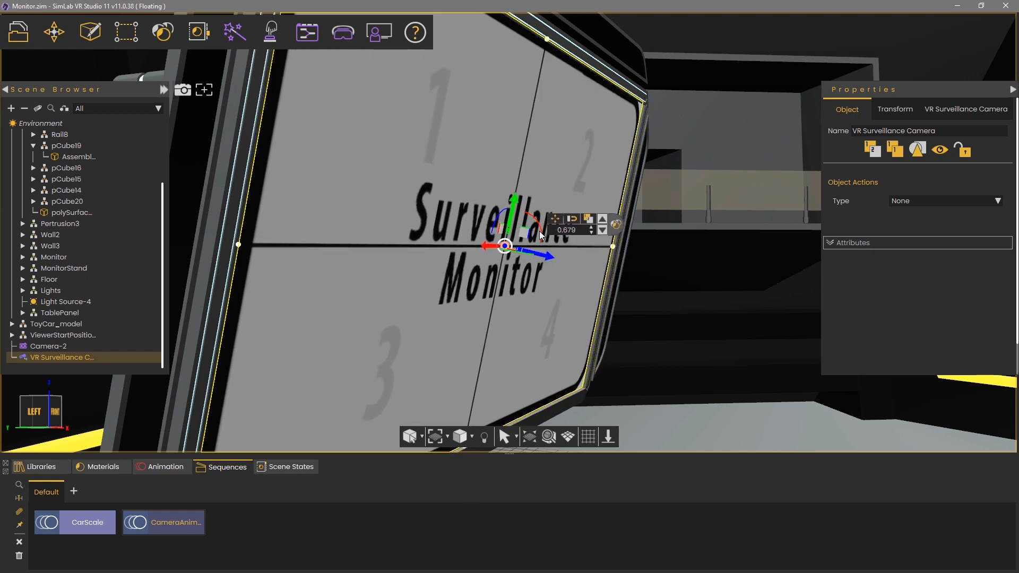
pyautogui.moveTo(636, 300); pyautogui.dragTo(373, 353, button='middle')
pyautogui.scroll(-3, 585, 346)
pyautogui.moveTo(585, 345); pyautogui.dragTo(459, 341, button='middle')
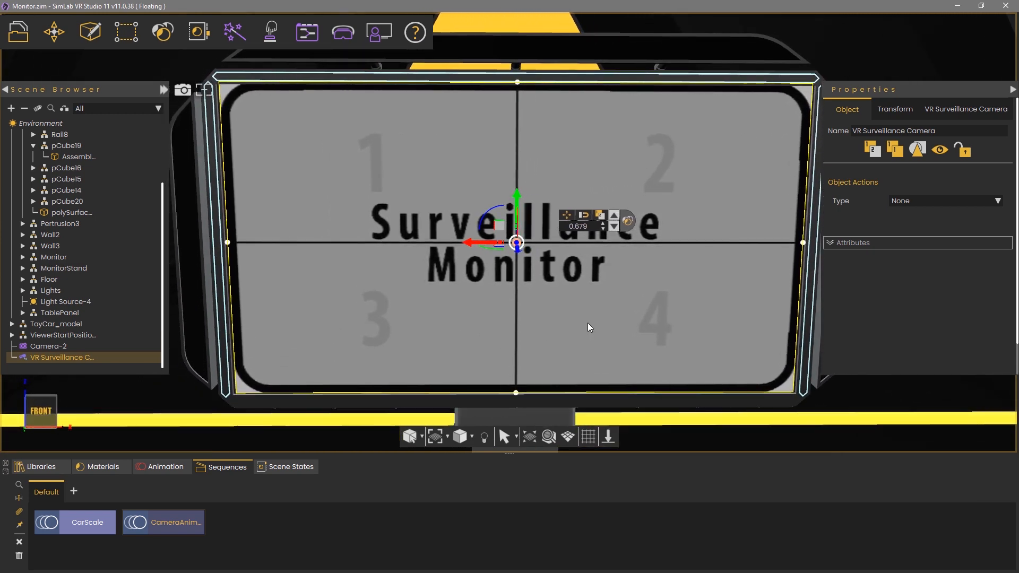
# Step: Assign Camera-2 as the VR camera whose view the surveillance plane displays
pyautogui.click(958, 109)
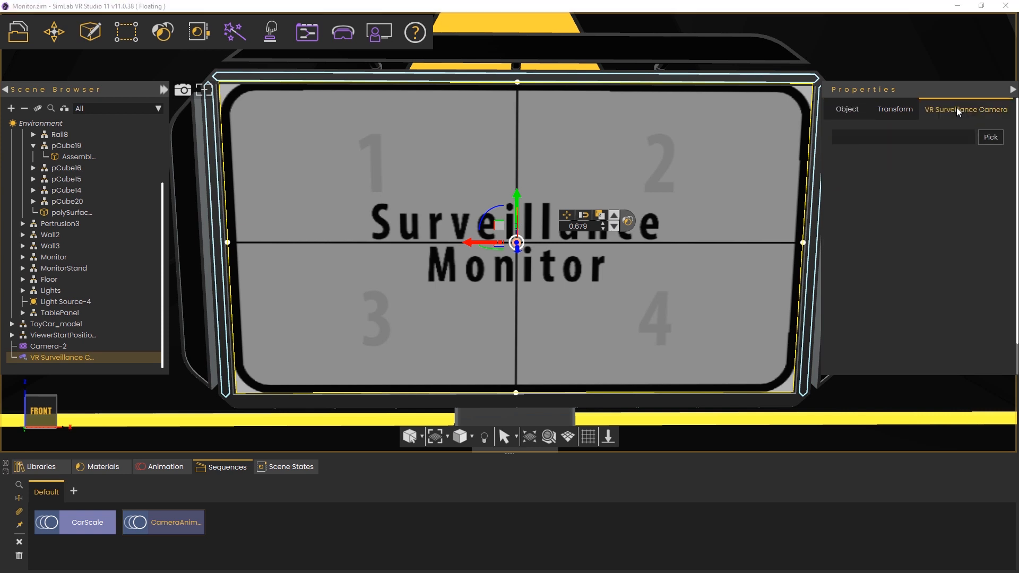
pyautogui.click(991, 138)
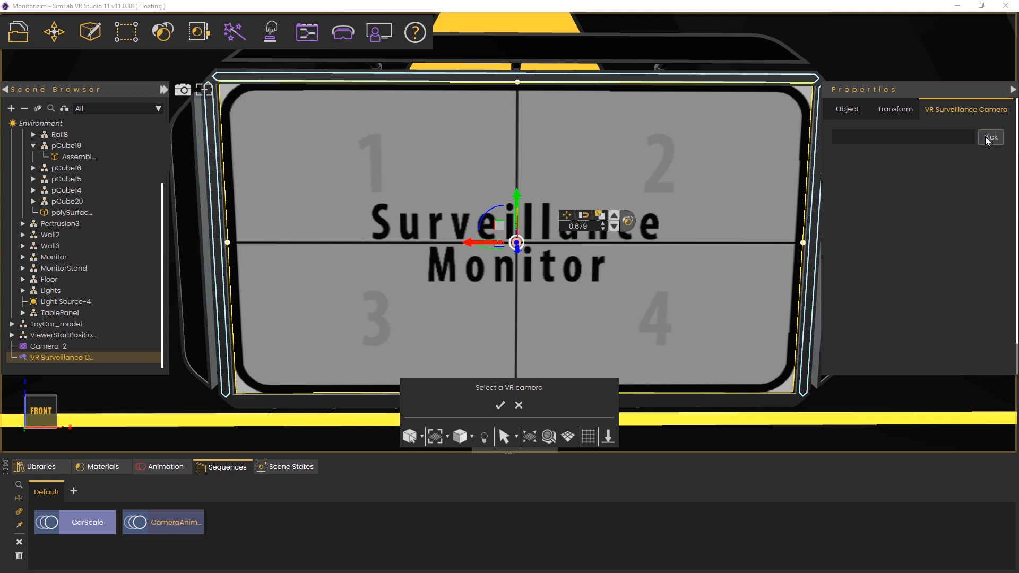
pyautogui.click(42, 347)
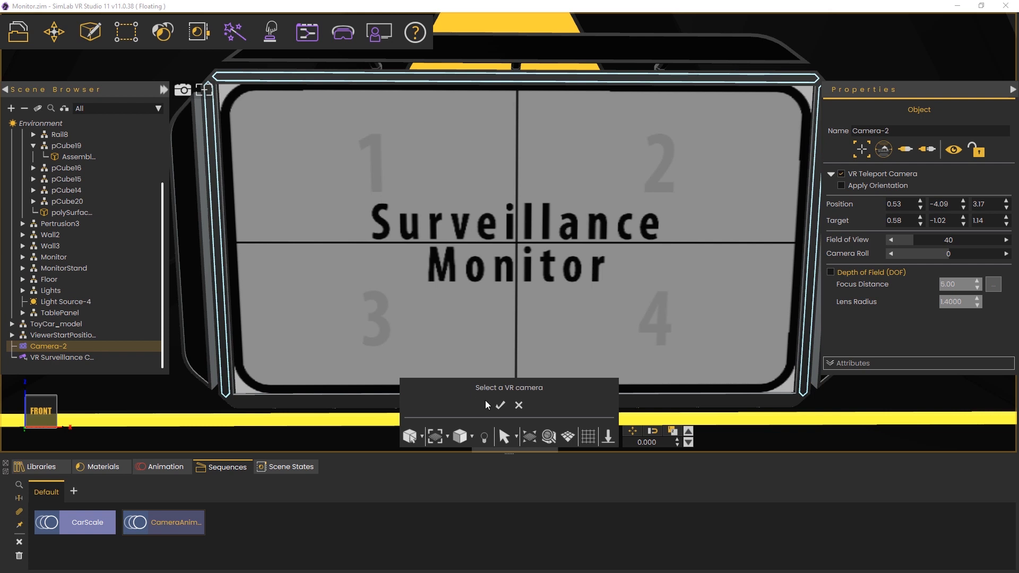
pyautogui.click(500, 404)
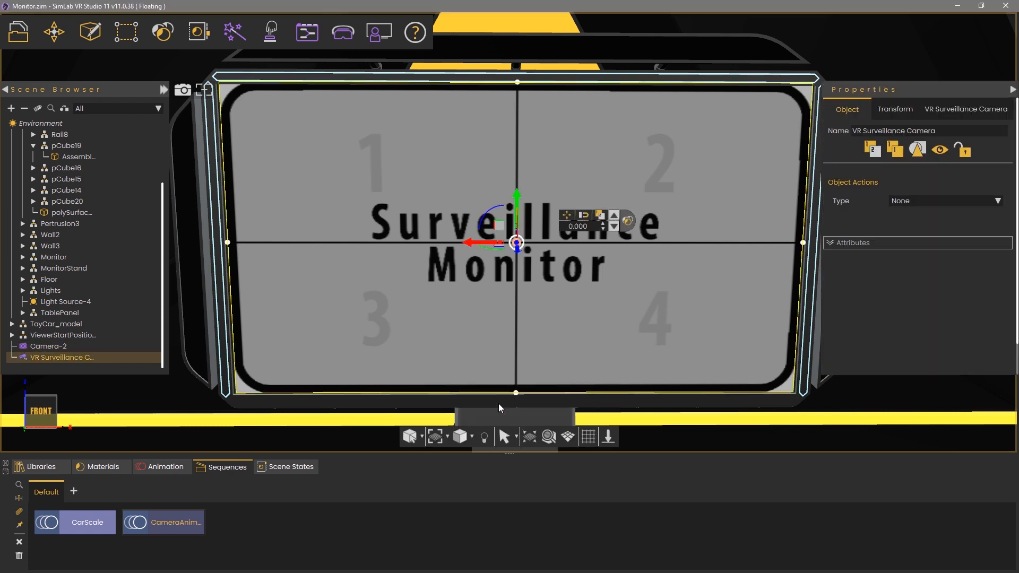
pyautogui.click(958, 110)
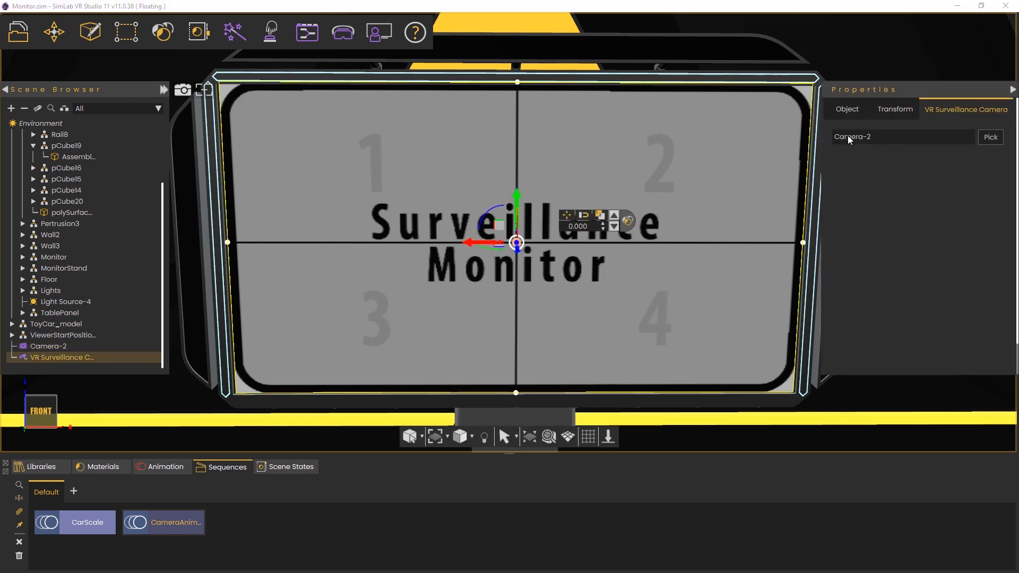
# Step: Test the scene in the desktop VR viewer, checking the orbiting camera's feed on the monitor, and close the viewer
pyautogui.moveTo(318, 349); pyautogui.dragTo(464, 351, button='middle')
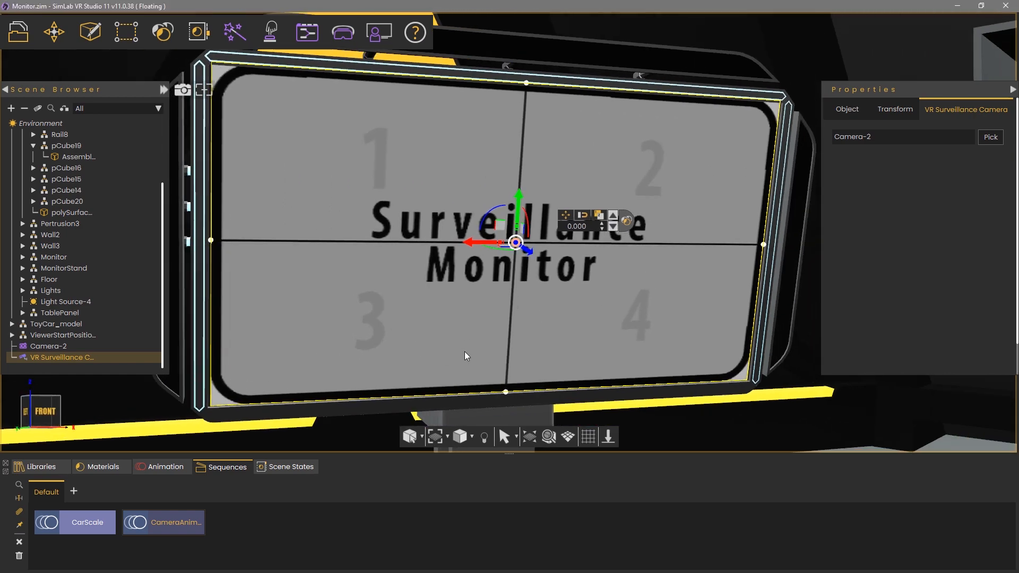
pyautogui.scroll(-3, 592, 323)
pyautogui.moveTo(605, 372); pyautogui.dragTo(587, 303, button='middle')
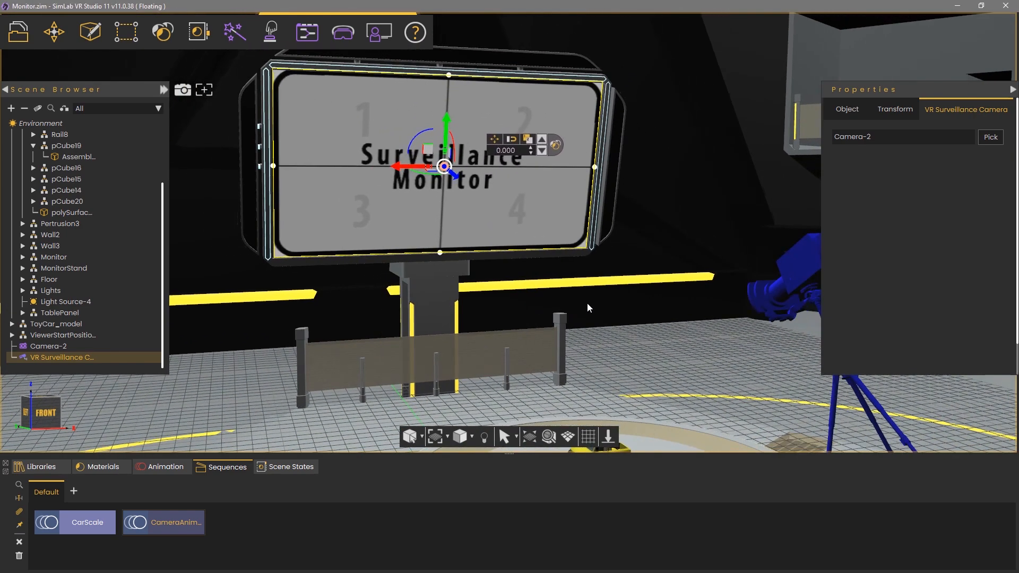
pyautogui.click(345, 34)
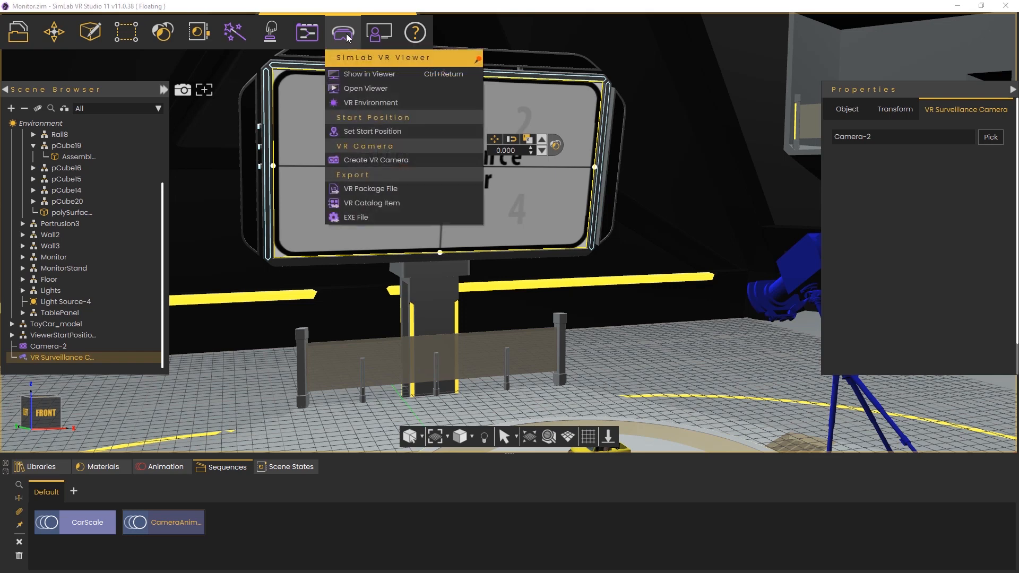
pyautogui.click(361, 71)
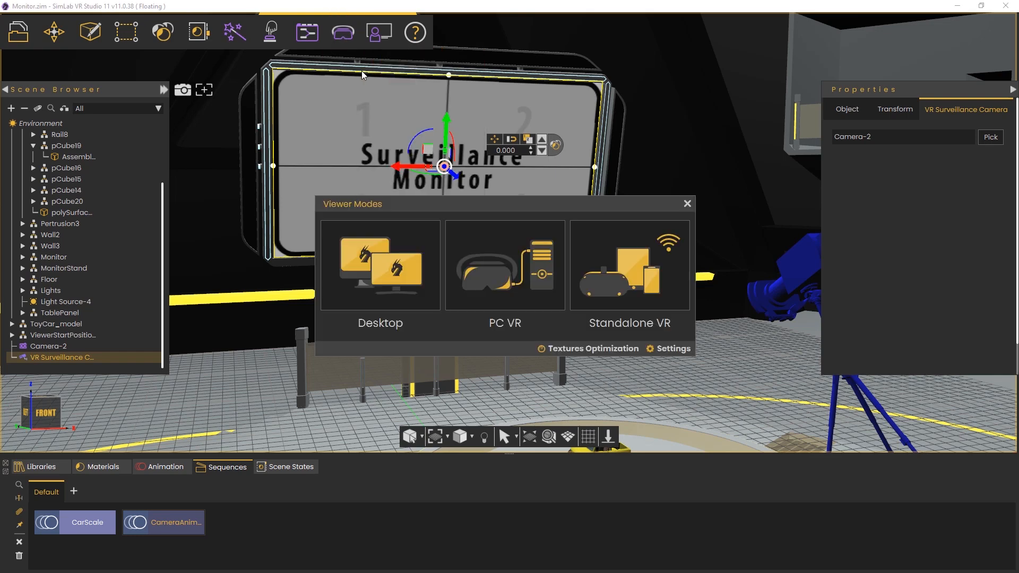
pyautogui.click(361, 263)
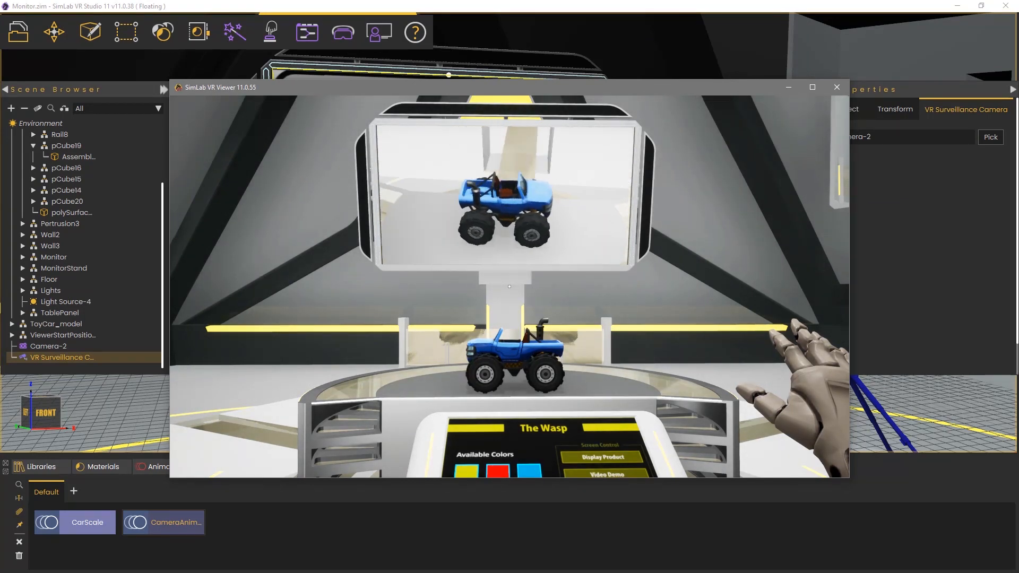
pyautogui.hotkey('alt', 'F4')
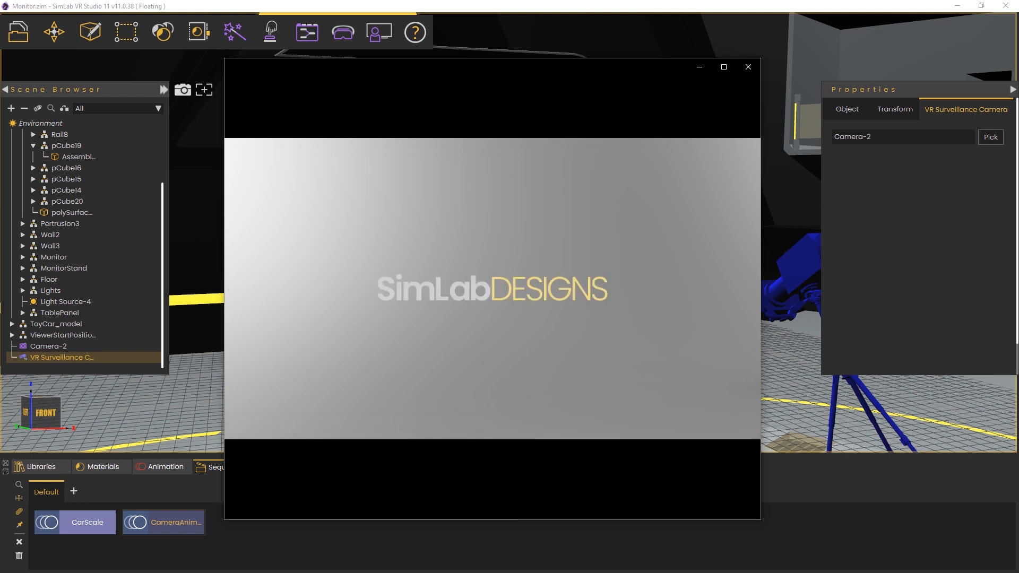
# Step: Watch the SimLab Designs promotional video of the toy car and close the video player
pyautogui.moveTo(444, 336)
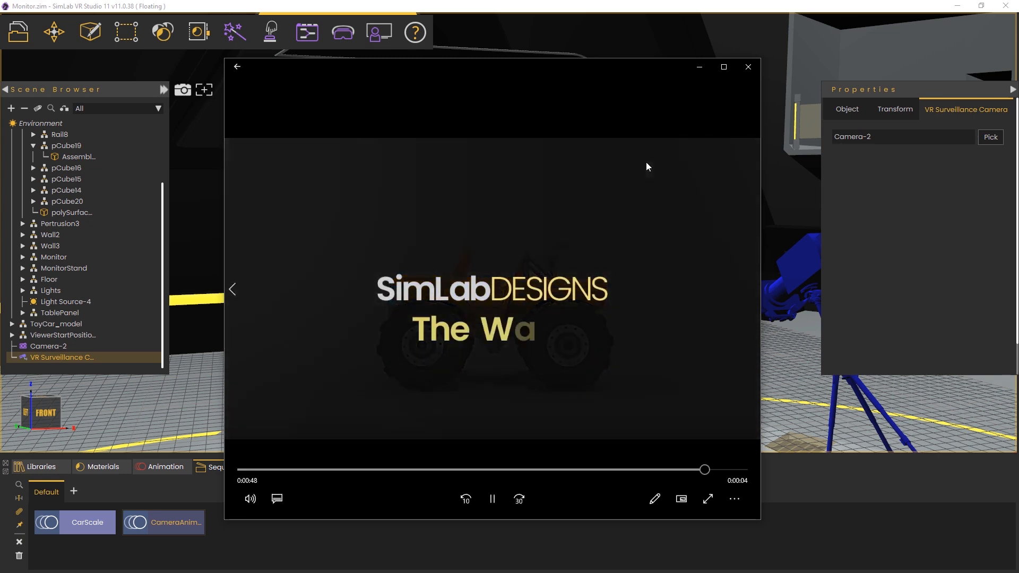
pyautogui.click(747, 68)
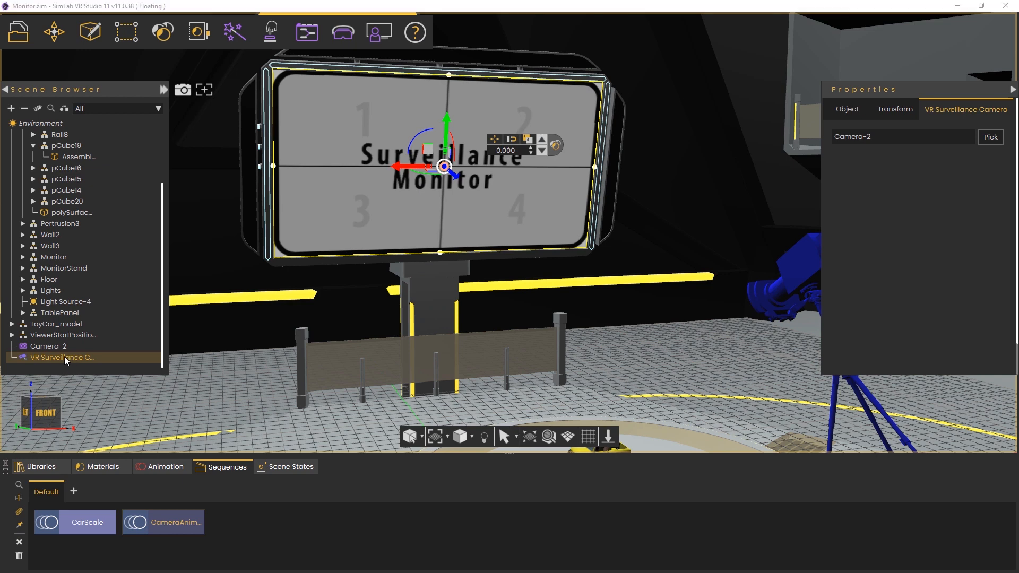
# Step: Hide the VR Surveillance Camera plane on the monitor's screen
pyautogui.click(839, 118)
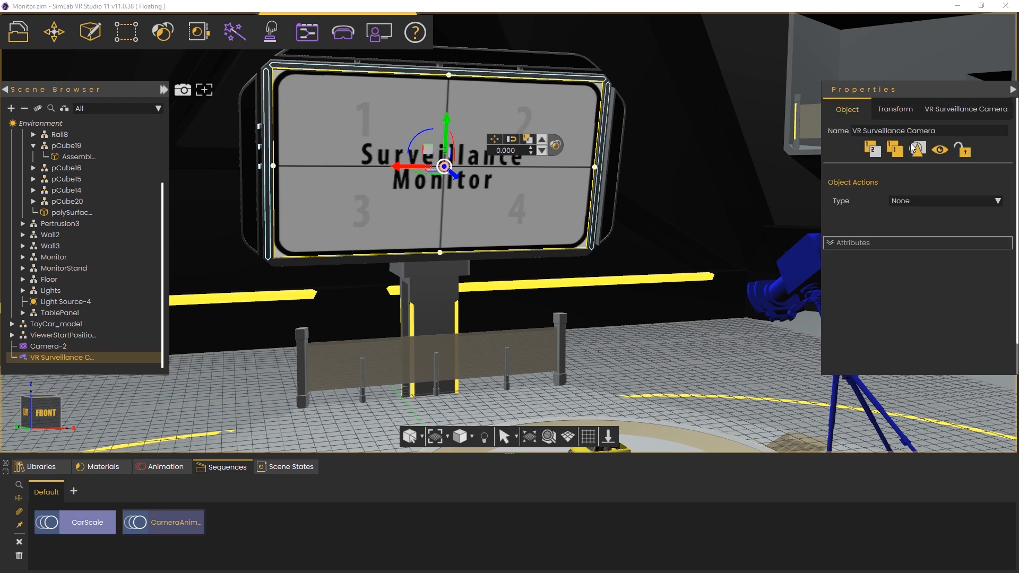
pyautogui.click(938, 151)
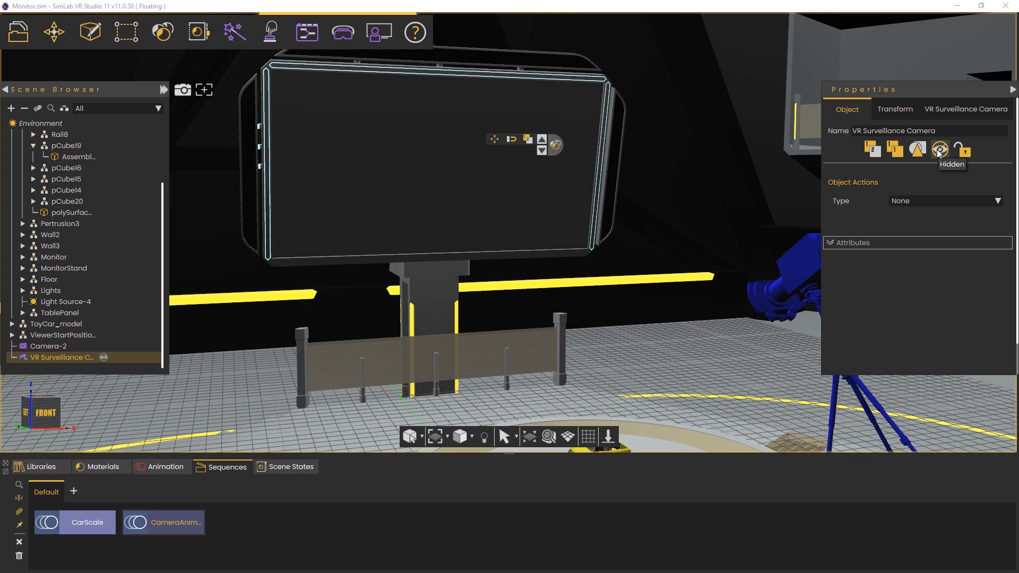
# Step: Turn the Blank surface on the monitor's screen into a VR video object
pyautogui.click(483, 226)
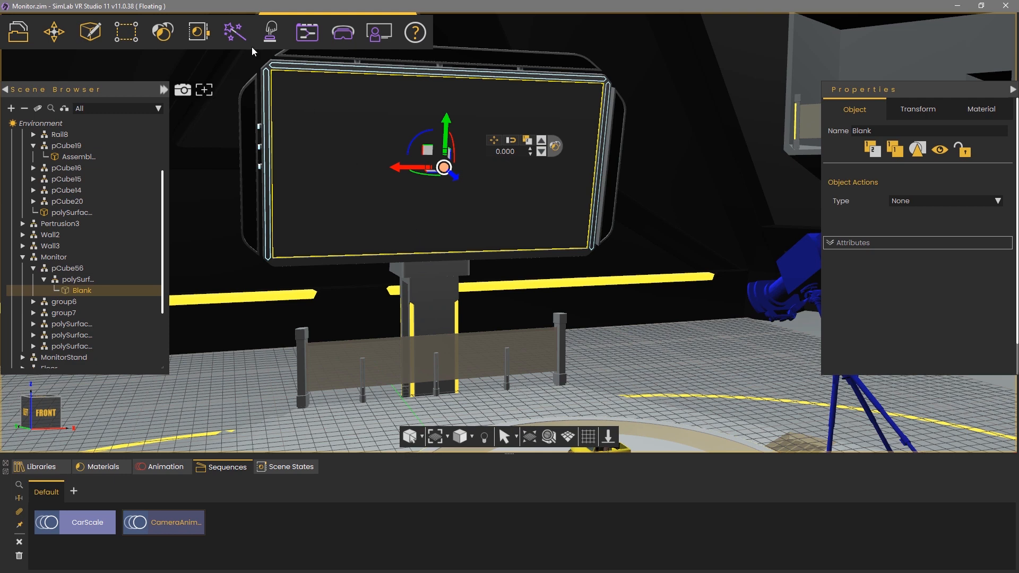
pyautogui.click(236, 35)
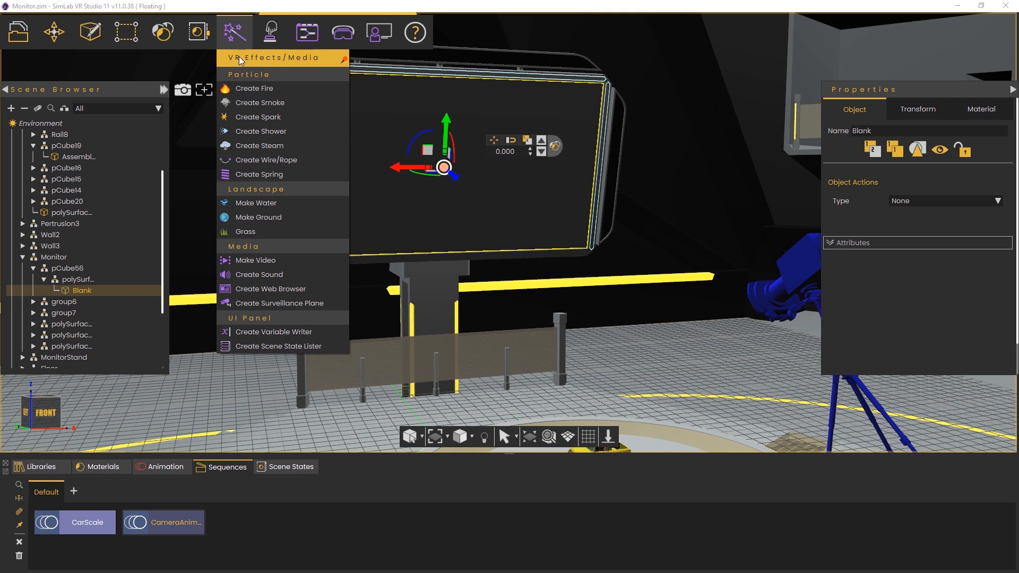
pyautogui.click(264, 262)
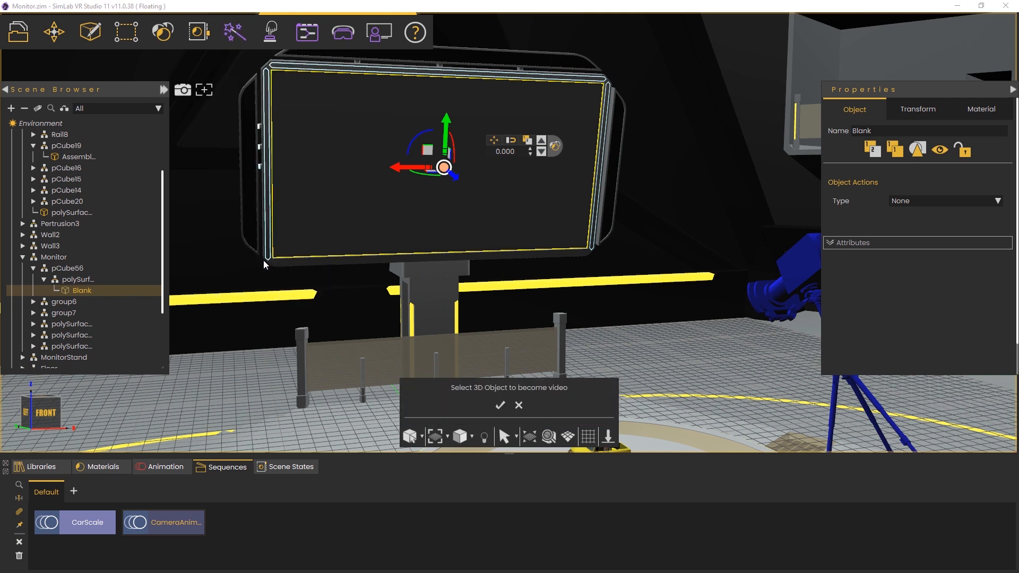
pyautogui.click(499, 405)
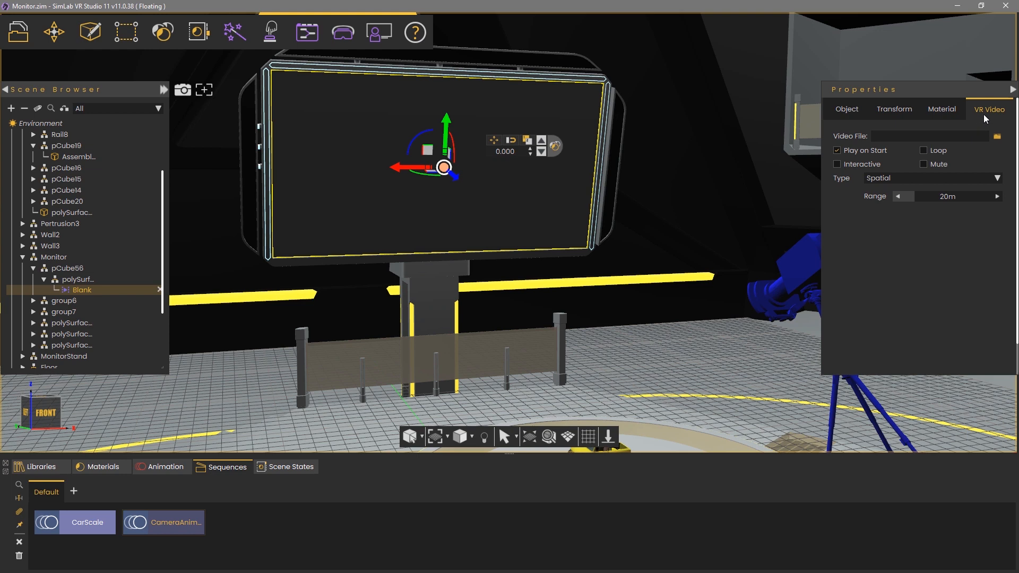
# Step: Load Comp 2.mp4 from the VR Platform folder as the Blank screen's video file
pyautogui.click(999, 139)
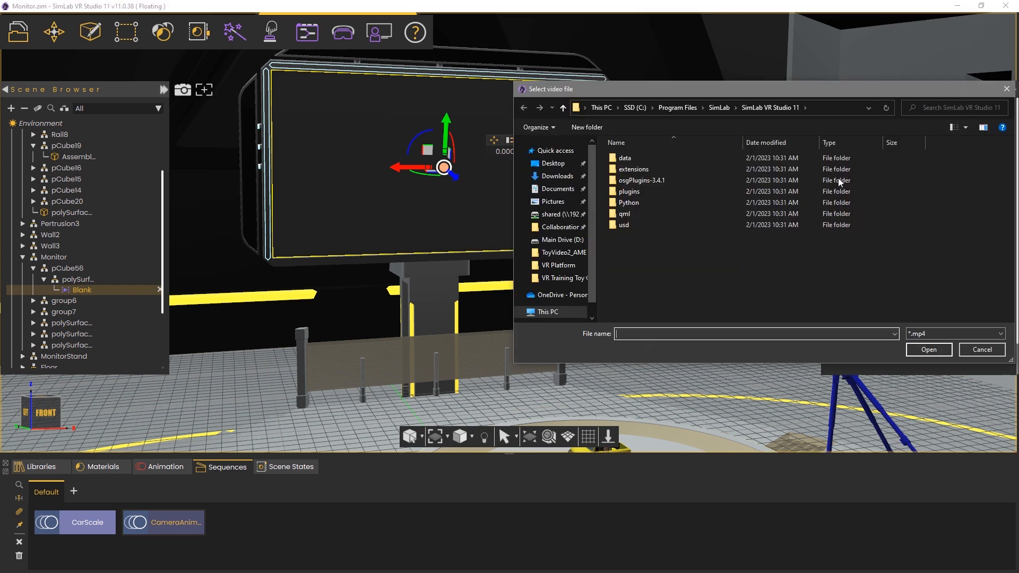
pyautogui.click(549, 268)
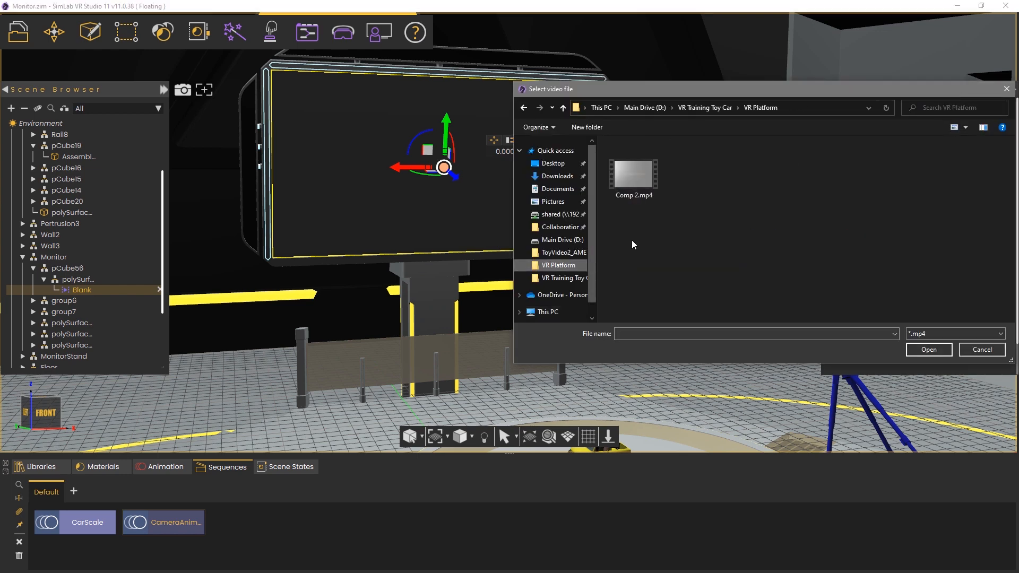
pyautogui.doubleClick(639, 186)
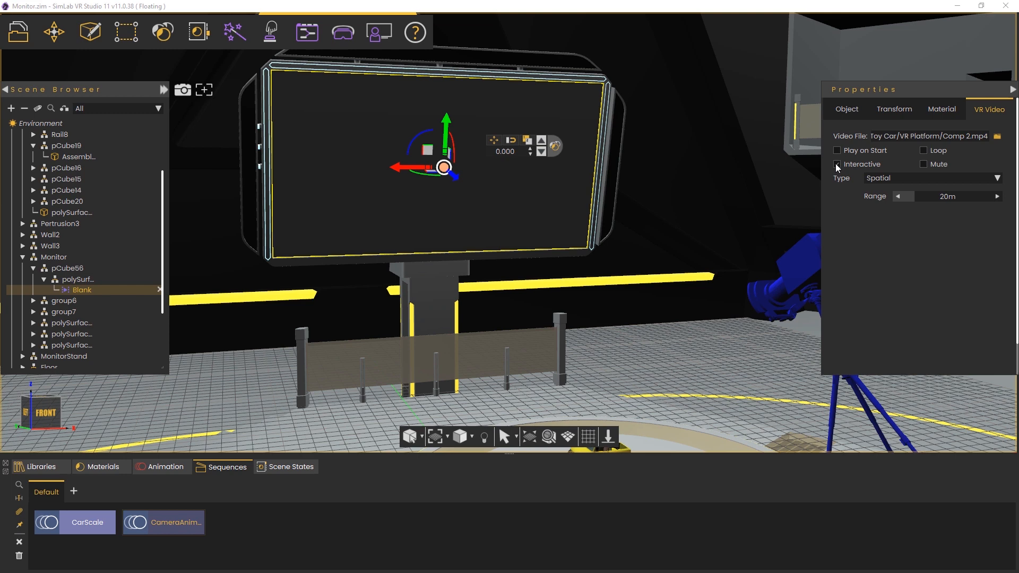
# Step: Configure the Blank screen's video with Play on Start off, Interactive on and the Spatial sound type
pyautogui.click(838, 165)
pyautogui.click(935, 180)
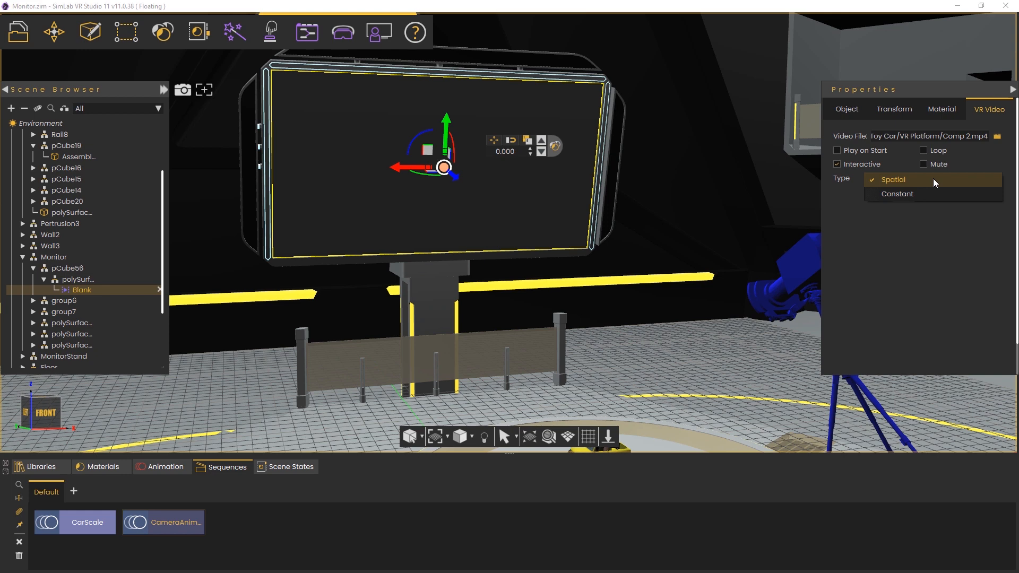
pyautogui.click(935, 182)
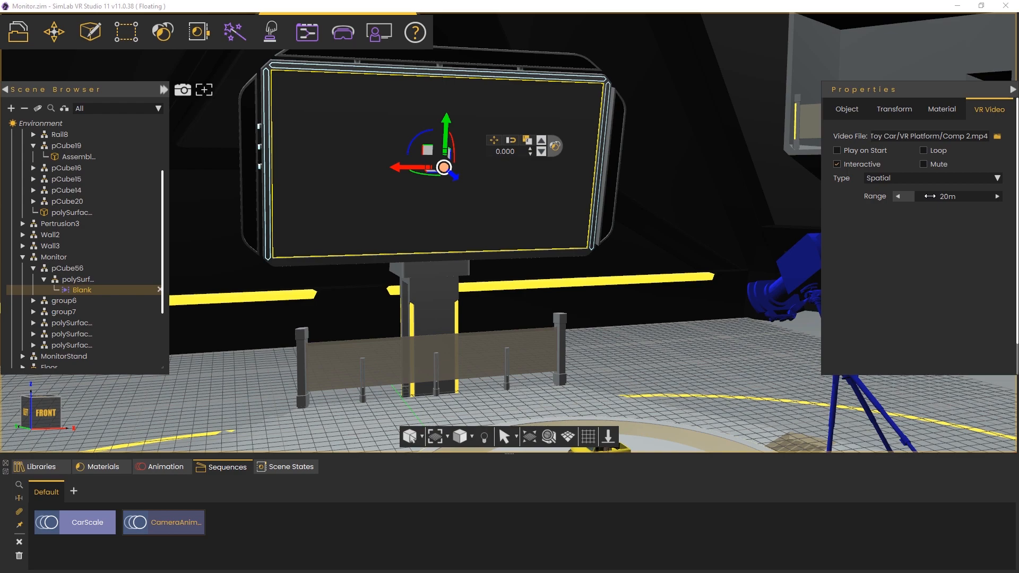
# Step: Select the Display Product button on the table's control panel and open the Training Builder
pyautogui.moveTo(683, 289); pyautogui.dragTo(645, 279, button='middle')
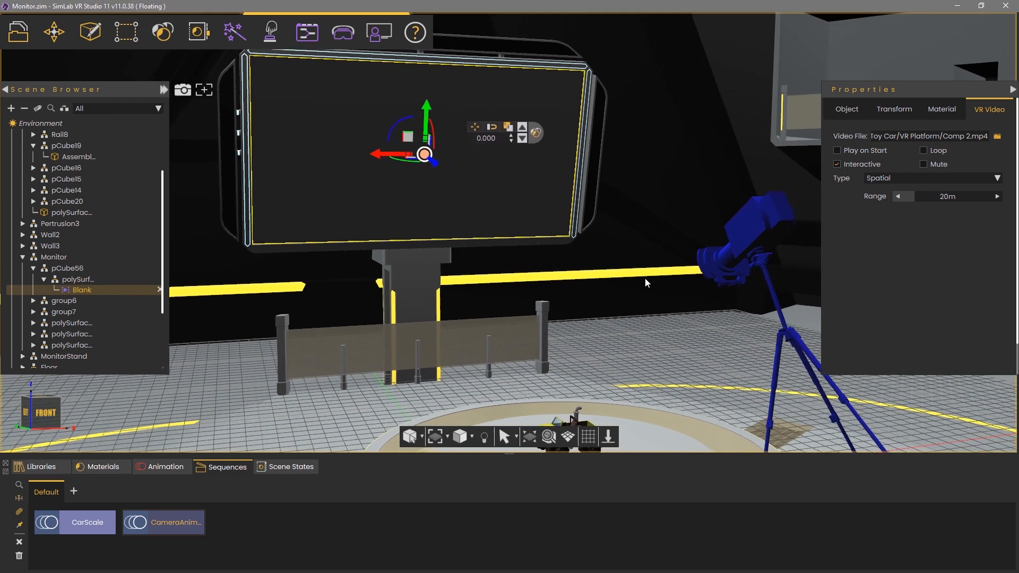
pyautogui.scroll(-3, 645, 279)
pyautogui.moveTo(644, 276); pyautogui.dragTo(642, 333, button='right')
pyautogui.moveTo(642, 333); pyautogui.dragTo(620, 232, button='middle')
pyautogui.scroll(-2, 616, 281)
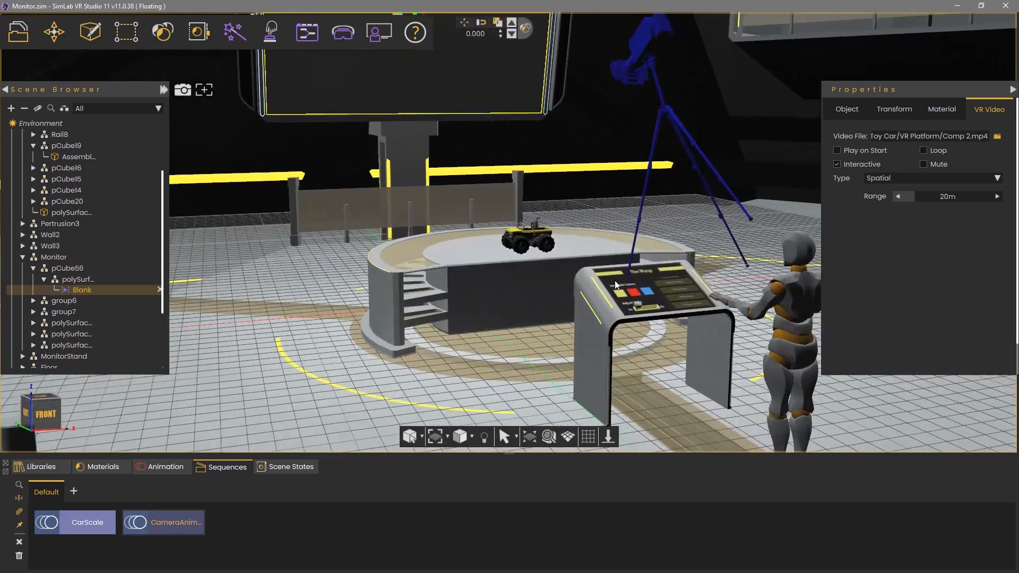
pyautogui.moveTo(616, 284); pyautogui.dragTo(616, 314, button='right')
pyautogui.scroll(3, 617, 318)
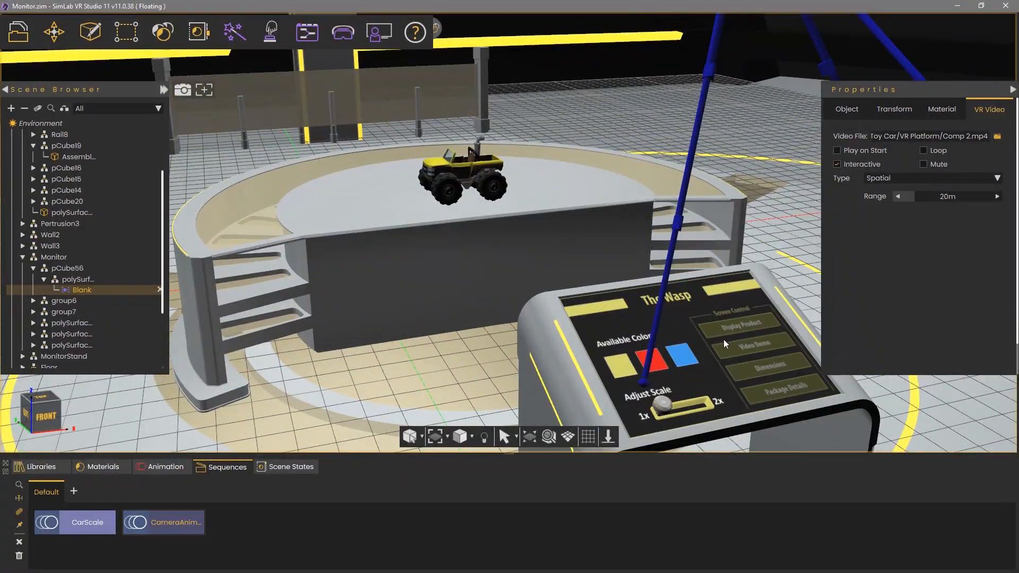
pyautogui.moveTo(746, 327); pyautogui.dragTo(610, 308, button='middle')
pyautogui.moveTo(610, 307); pyautogui.dragTo(616, 361, button='right')
pyautogui.moveTo(617, 361); pyautogui.dragTo(587, 296, button='middle')
pyautogui.scroll(2, 587, 296)
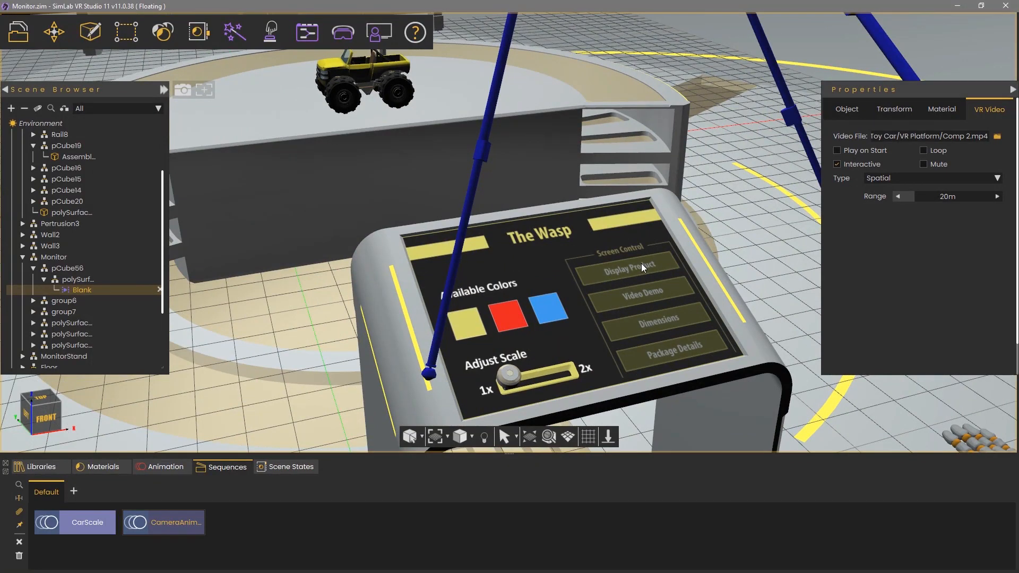
pyautogui.click(641, 263)
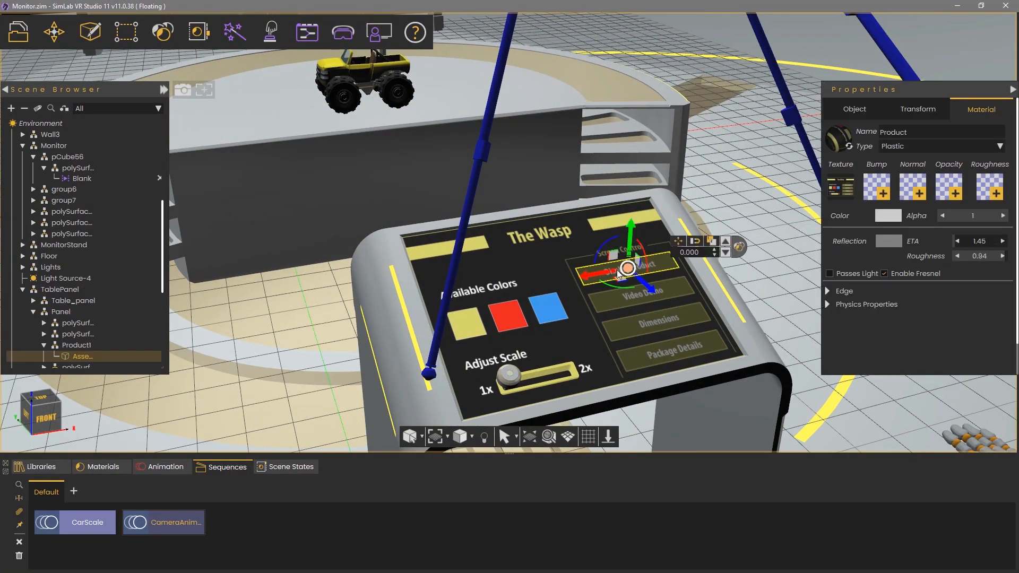
pyautogui.click(305, 37)
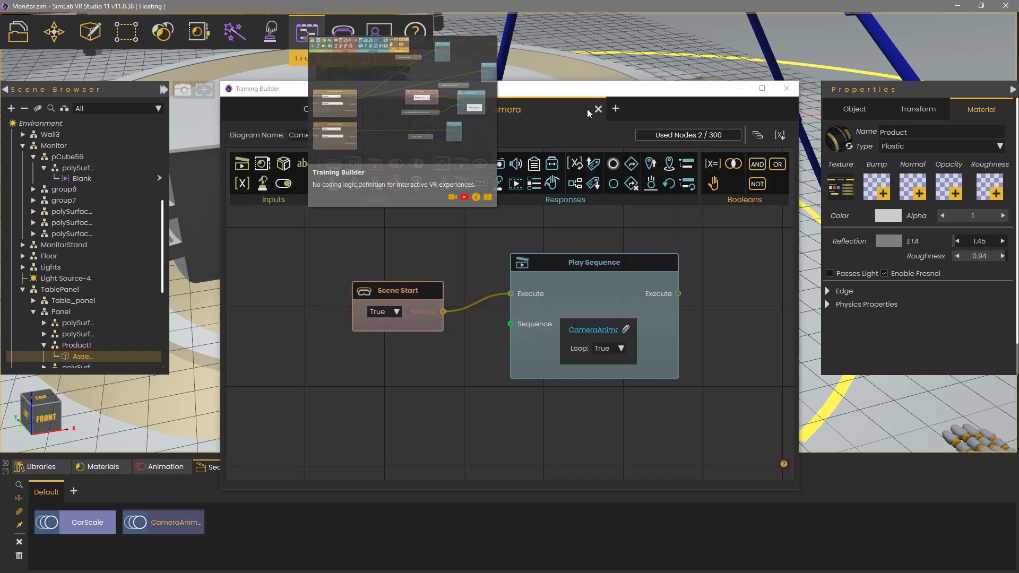
# Step: Add a Node Triggered event to the Camera diagram and assign Product1 as its scene node
pyautogui.moveTo(618, 87); pyautogui.dragTo(574, 85)
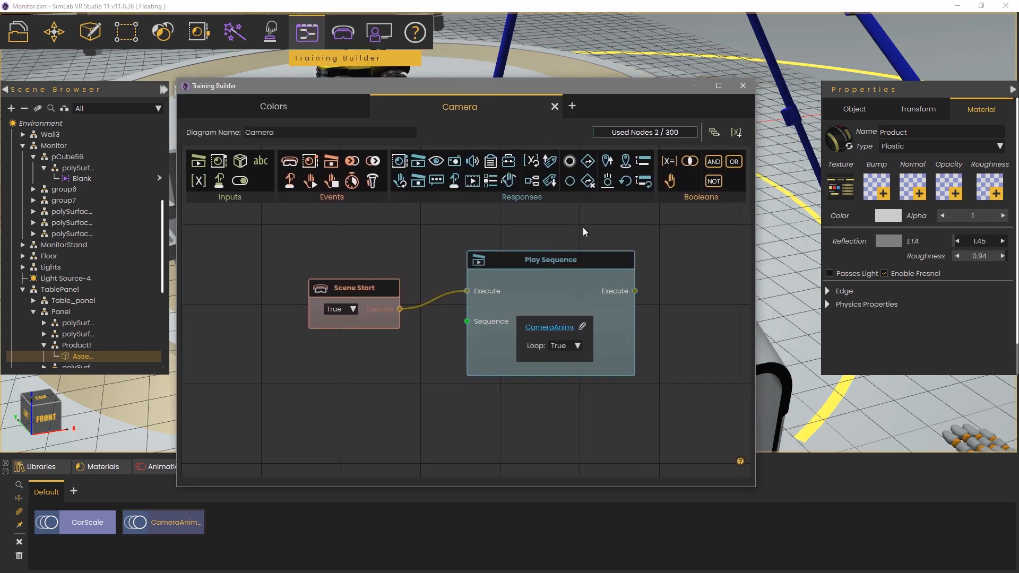
pyautogui.moveTo(557, 412); pyautogui.dragTo(556, 303)
pyautogui.scroll(-1, 556, 304)
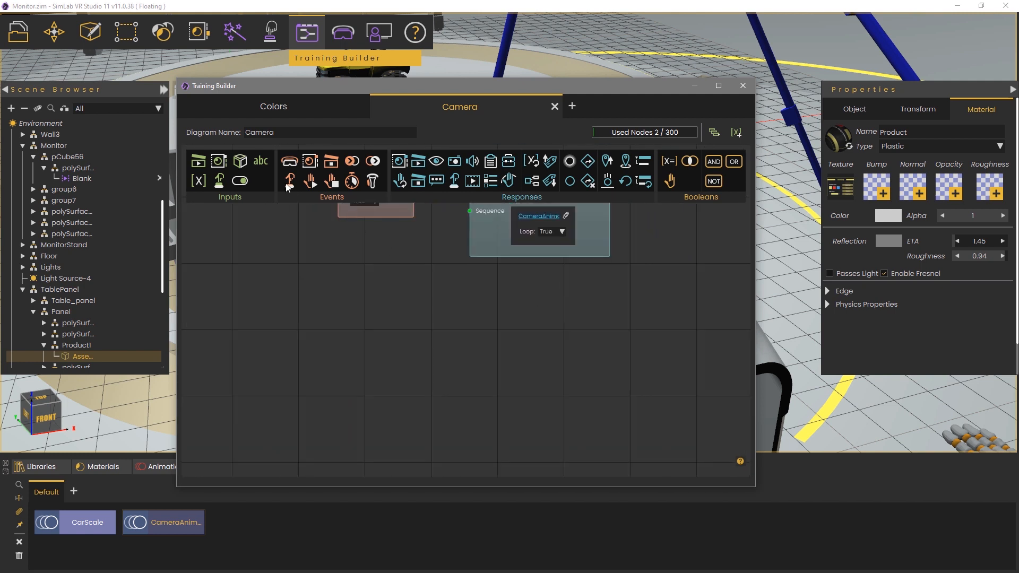
pyautogui.moveTo(288, 182); pyautogui.dragTo(343, 334)
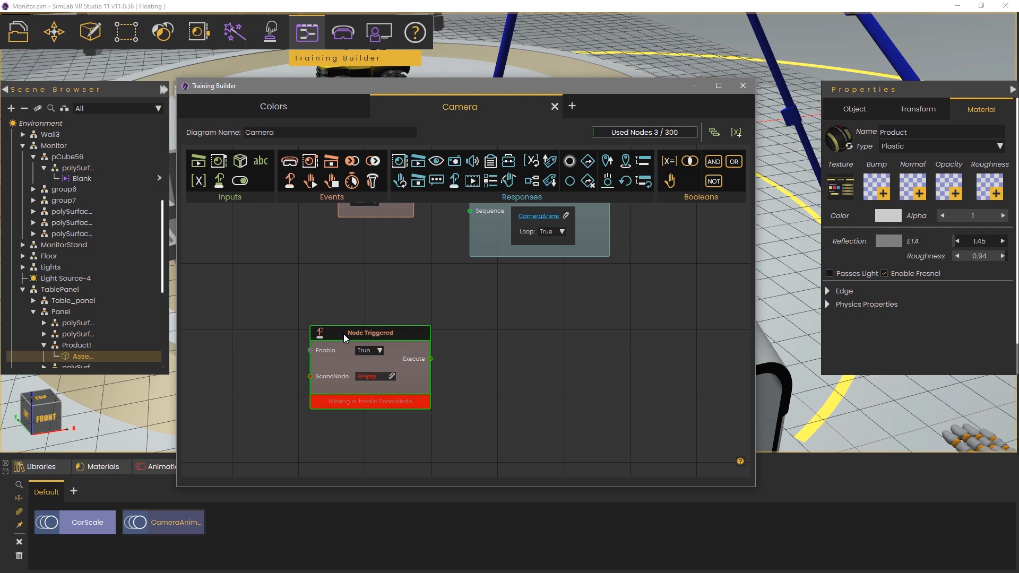
pyautogui.click(393, 375)
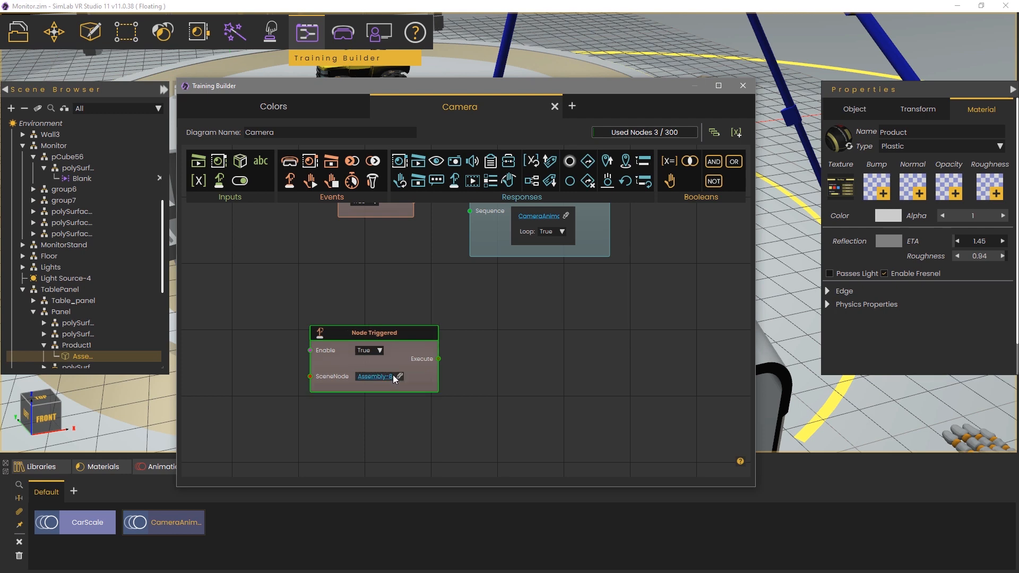
pyautogui.click(68, 344)
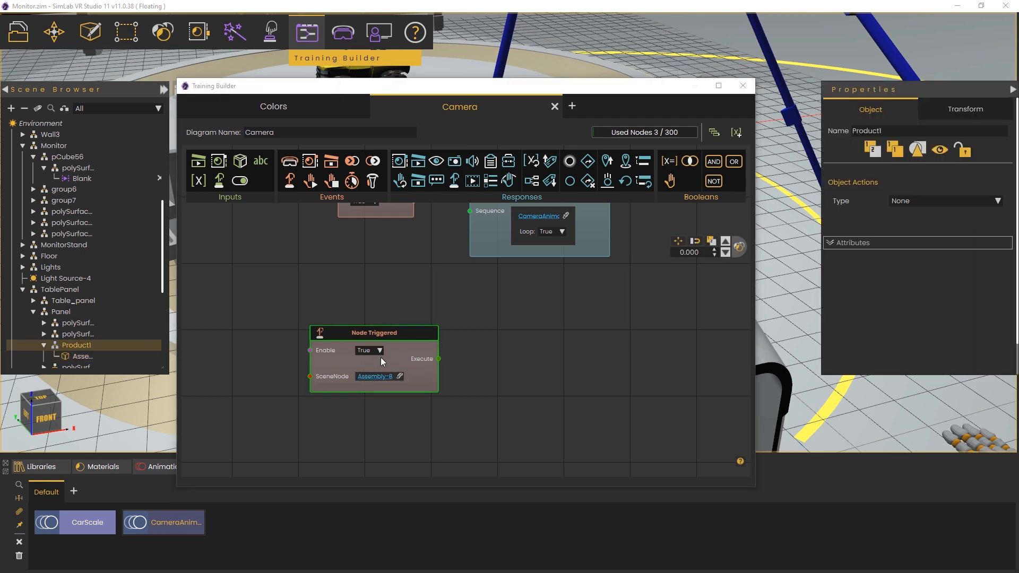
pyautogui.click(400, 376)
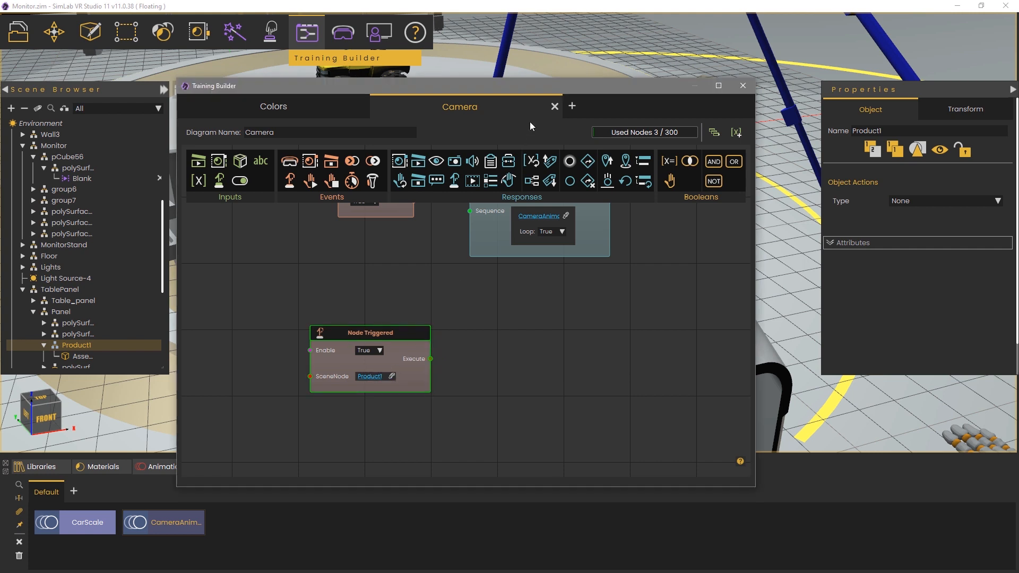
# Step: Add a Show/Hide response that shows the VR Surveillance Camera and connect it to the Product1 trigger
pyautogui.moveTo(530, 90); pyautogui.dragTo(554, 83)
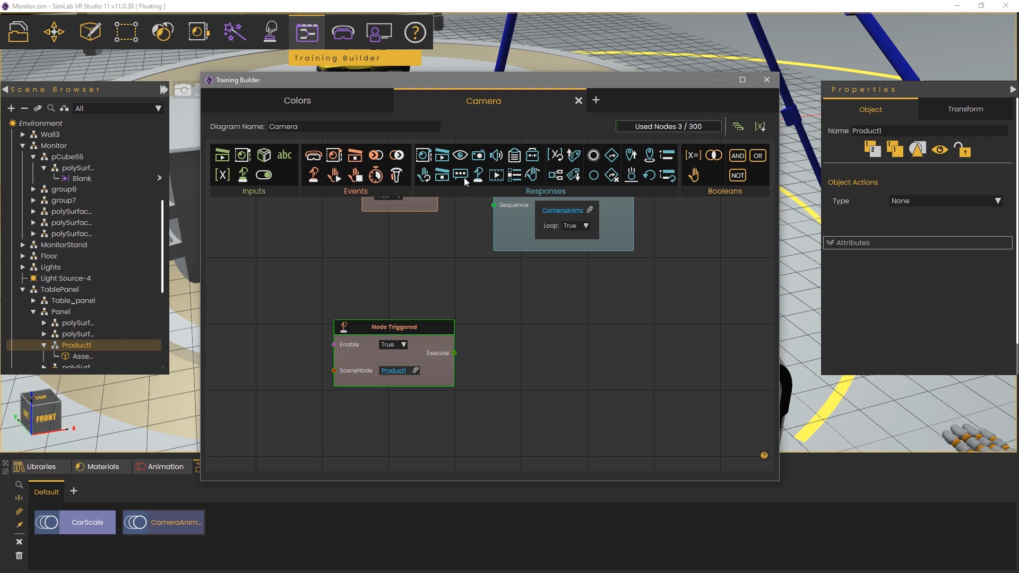
pyautogui.moveTo(460, 155); pyautogui.dragTo(564, 309)
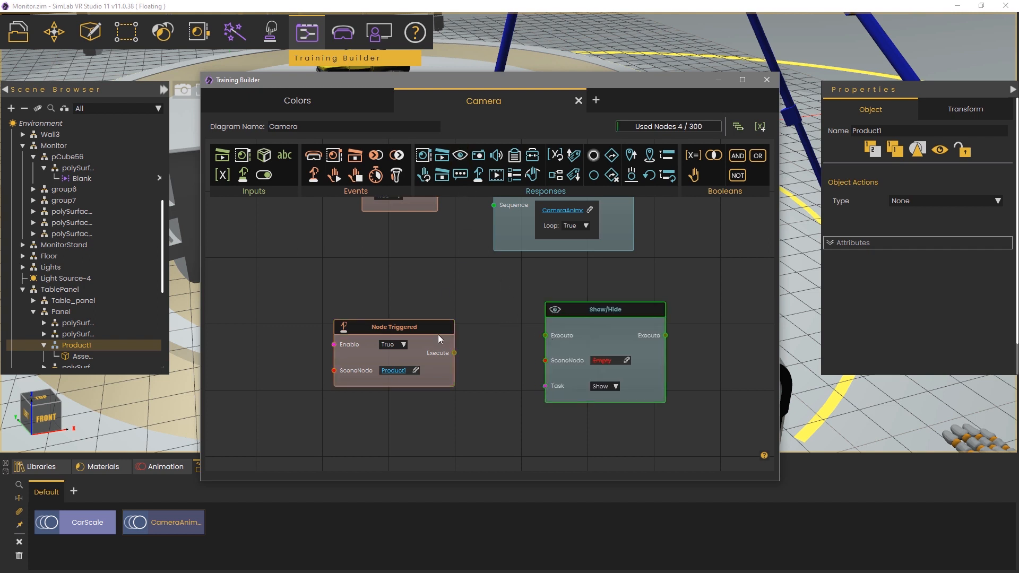
pyautogui.moveTo(161, 269); pyautogui.dragTo(165, 357)
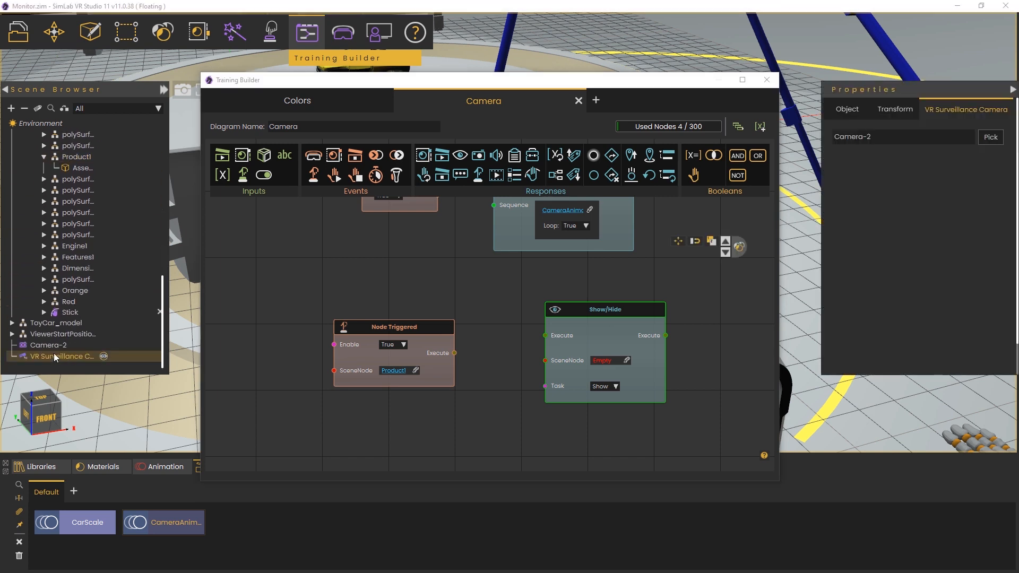
pyautogui.click(627, 360)
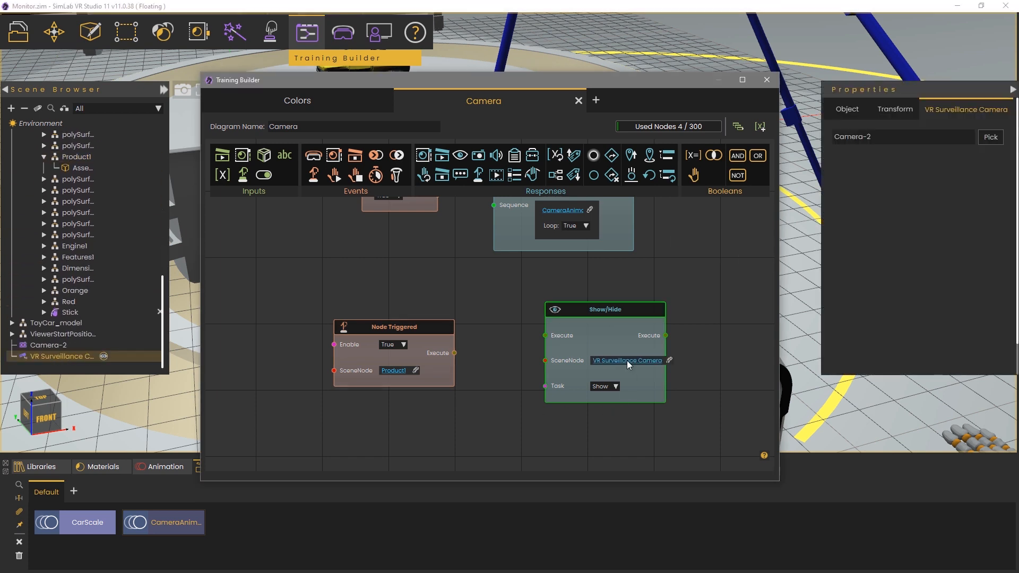
pyautogui.moveTo(607, 308); pyautogui.dragTo(564, 289)
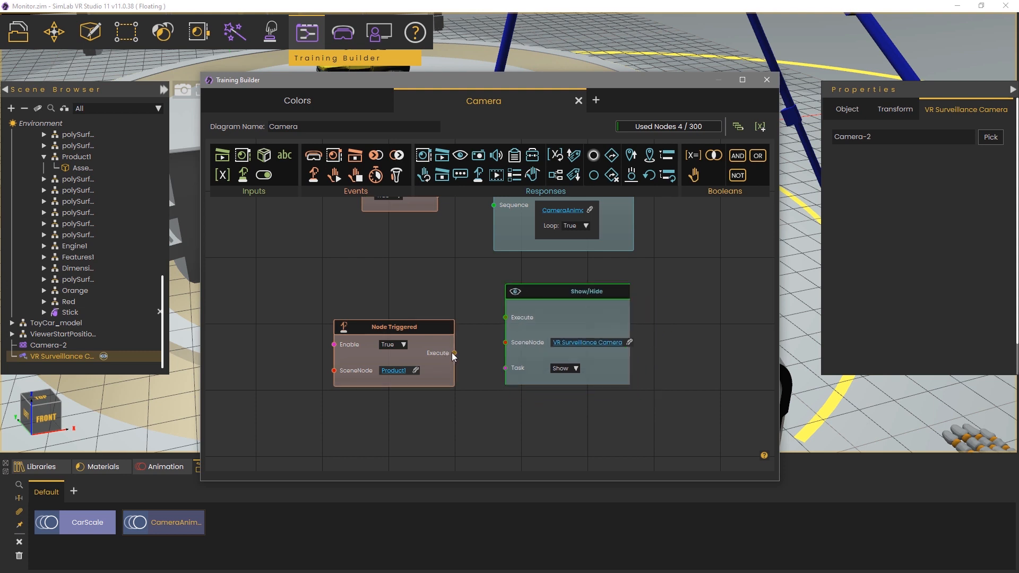
pyautogui.moveTo(453, 353); pyautogui.dragTo(506, 316)
pyautogui.moveTo(555, 294); pyautogui.dragTo(582, 288)
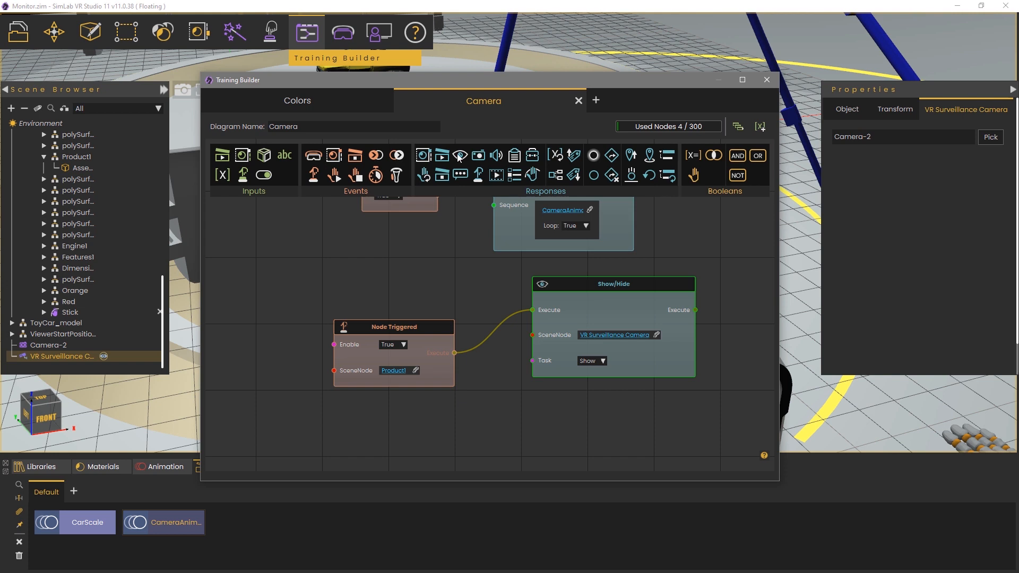
# Step: Add a second Show/Hide response that hides the Blank video screen and connect it to the same Product1 trigger
pyautogui.moveTo(460, 158); pyautogui.dragTo(569, 401)
pyautogui.scroll(6, 139, 240)
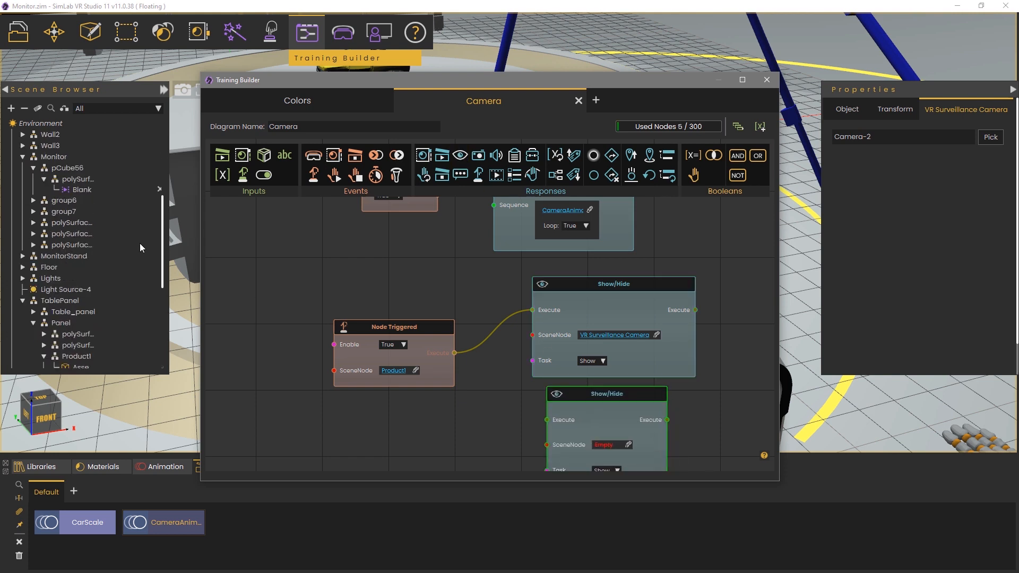
pyautogui.click(85, 189)
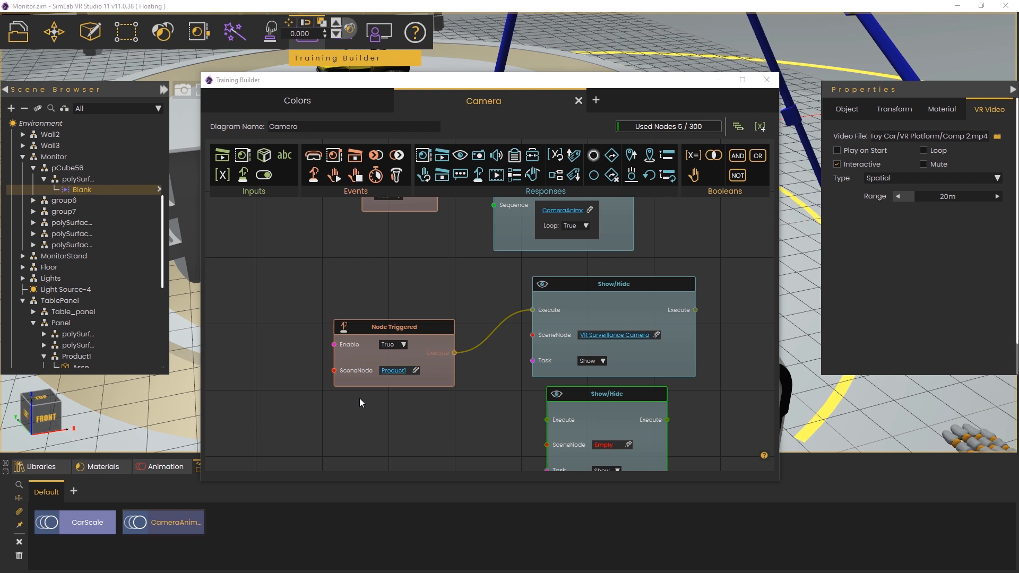
pyautogui.click(629, 445)
pyautogui.click(616, 429)
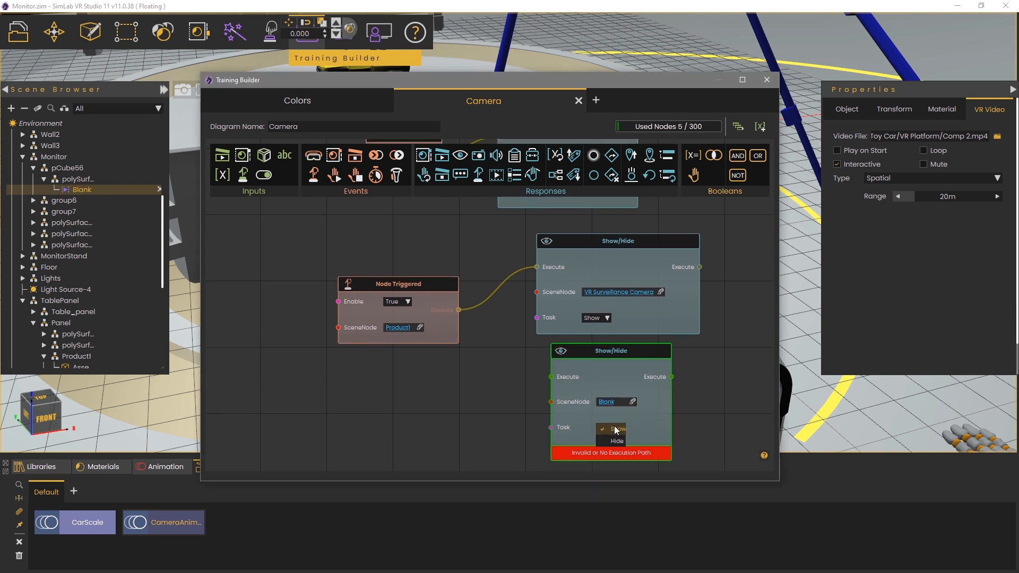
pyautogui.moveTo(460, 311); pyautogui.dragTo(556, 352)
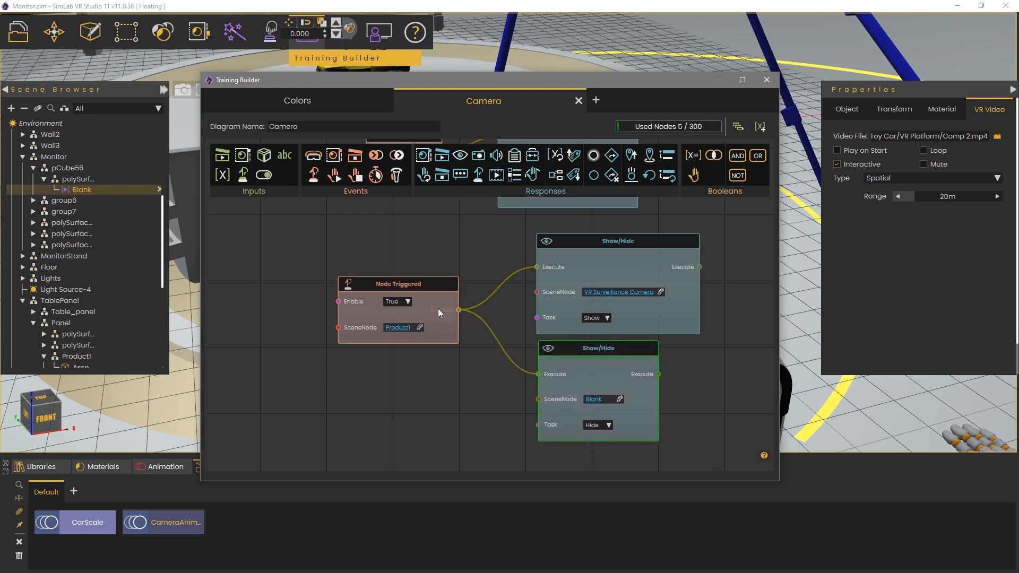
# Step: Rearrange the Product1 trigger and its two Show/Hide nodes into a compact, aligned layout
pyautogui.moveTo(439, 310); pyautogui.dragTo(425, 324)
pyautogui.moveTo(580, 259); pyautogui.dragTo(569, 258)
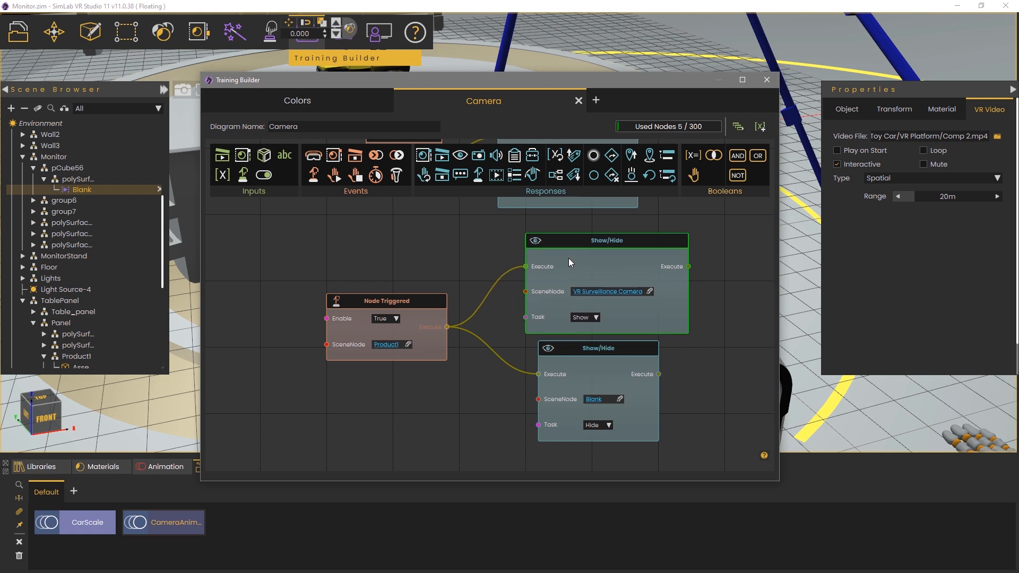
pyautogui.moveTo(557, 351); pyautogui.dragTo(546, 351)
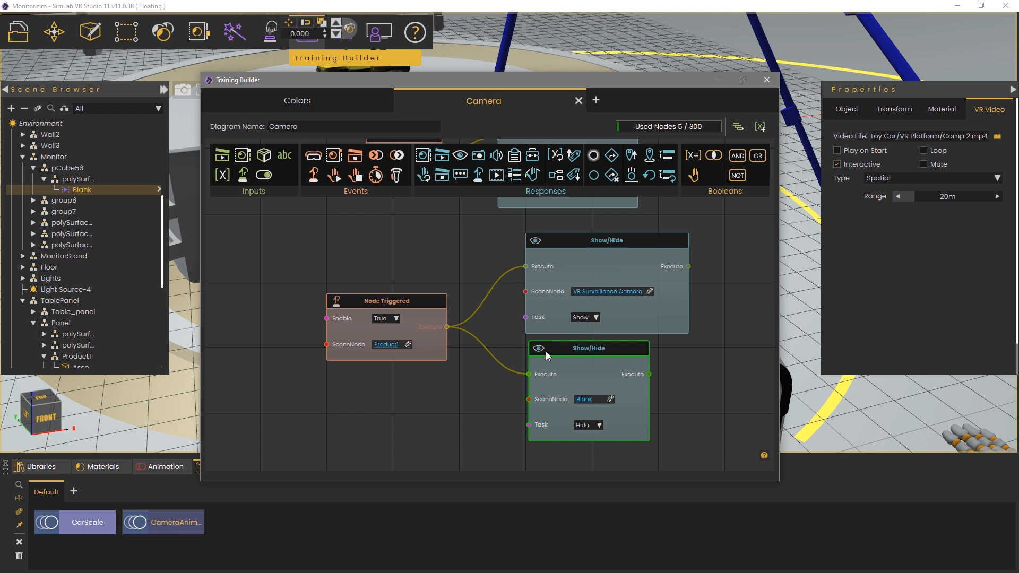
# Step: Duplicate the Product1 trigger together with its two Show/Hide responses and place the copy below the original group
pyautogui.scroll(-2, 506, 416)
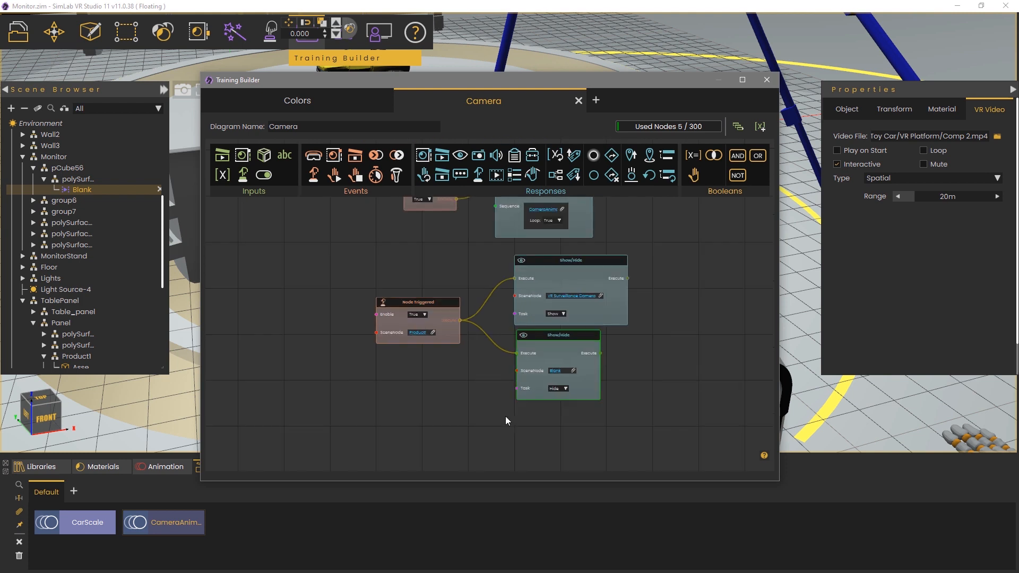
pyautogui.moveTo(505, 415); pyautogui.dragTo(491, 376, button='middle')
pyautogui.moveTo(642, 371); pyautogui.dragTo(401, 233)
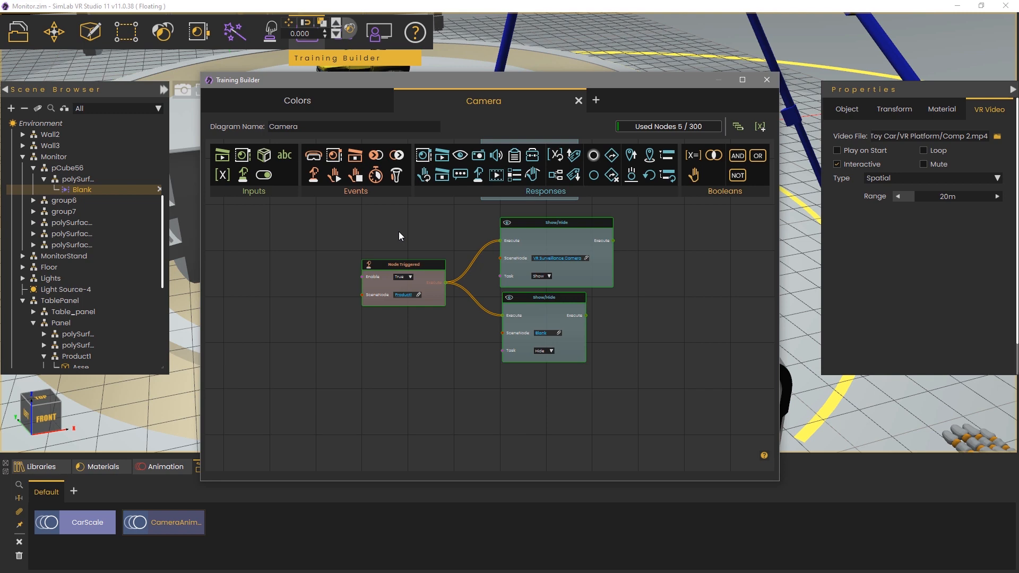
pyautogui.hotkey('ctrl', 'c')
pyautogui.hotkey('ctrl', 'v')
pyautogui.moveTo(450, 319); pyautogui.dragTo(441, 464)
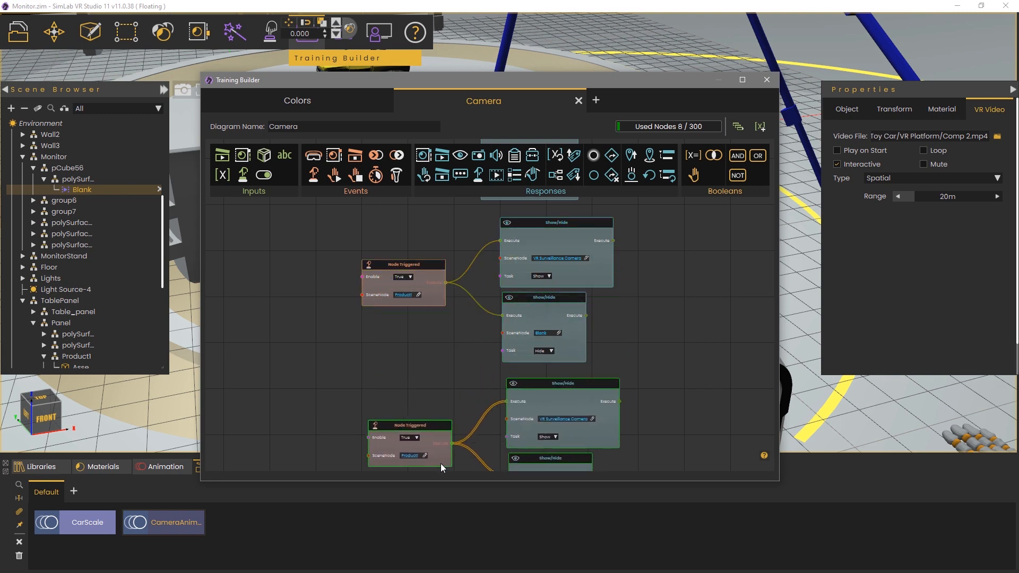
# Step: Assign the panel's Video Demo button as the scene node of the copied Node Triggered event
pyautogui.moveTo(556, 96); pyautogui.dragTo(507, 368)
pyautogui.click(632, 296)
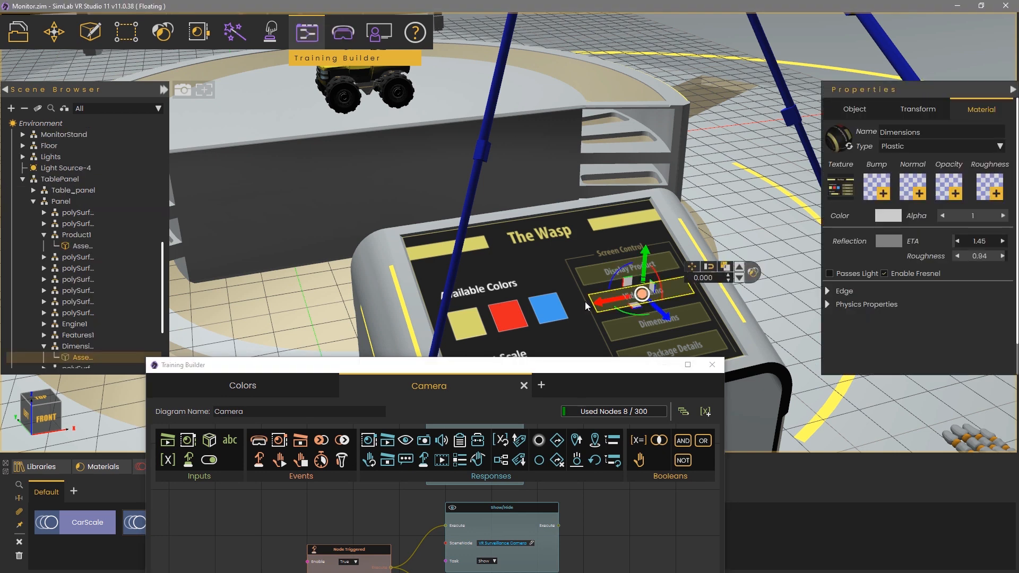
pyautogui.moveTo(552, 362); pyautogui.dragTo(545, 70)
pyautogui.moveTo(367, 380); pyautogui.dragTo(409, 310)
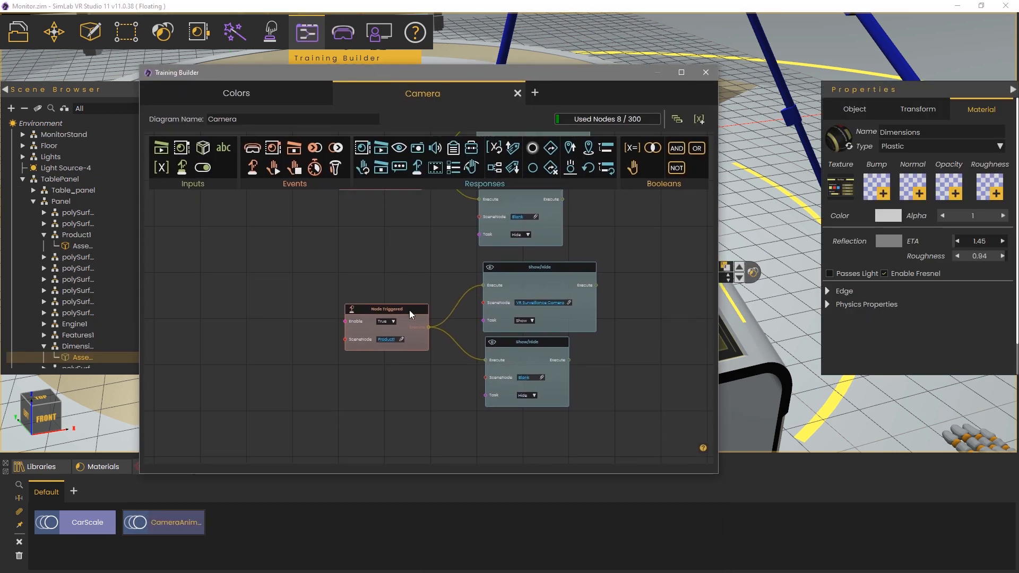
pyautogui.click(402, 340)
# Step: In the copied group, set the VR Surveillance Camera response to Hide and the Blank response to Show
pyautogui.scroll(3, 404, 350)
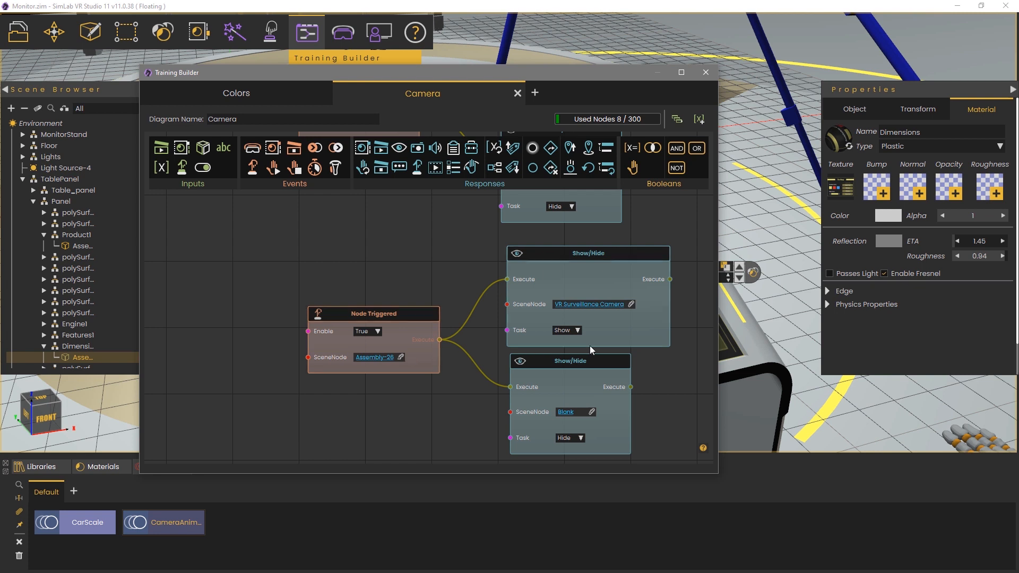
pyautogui.moveTo(691, 357); pyautogui.dragTo(602, 364)
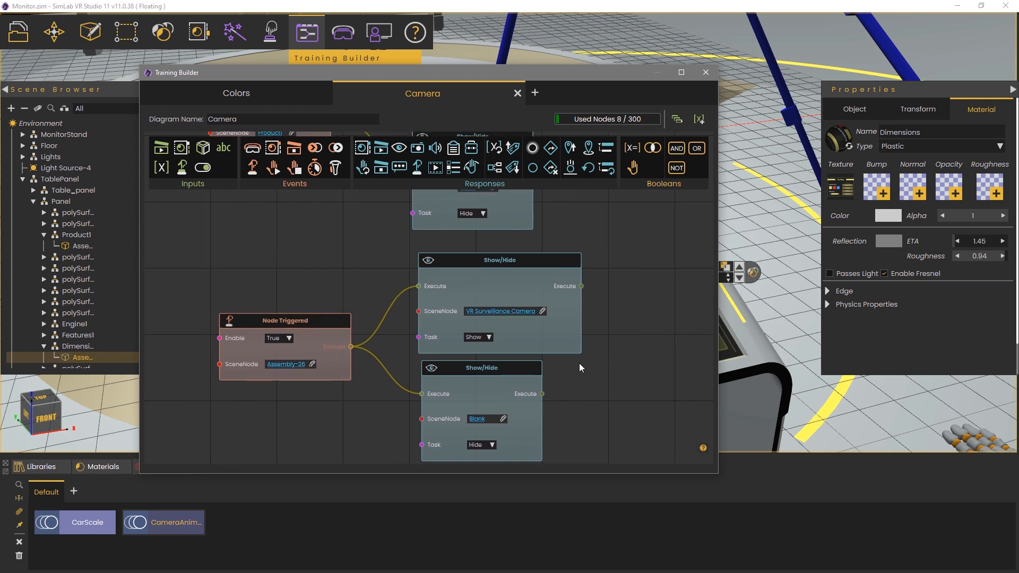
pyautogui.click(478, 338)
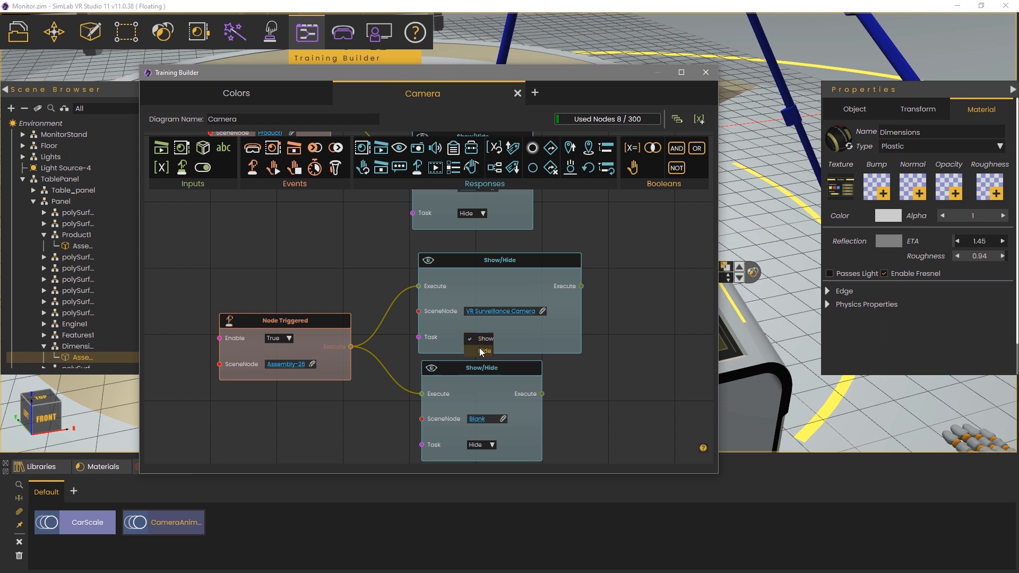
pyautogui.click(482, 445)
# Step: Add a Video Action response with Blank as its video node and Play as its type
pyautogui.moveTo(589, 366); pyautogui.dragTo(555, 344, button='middle')
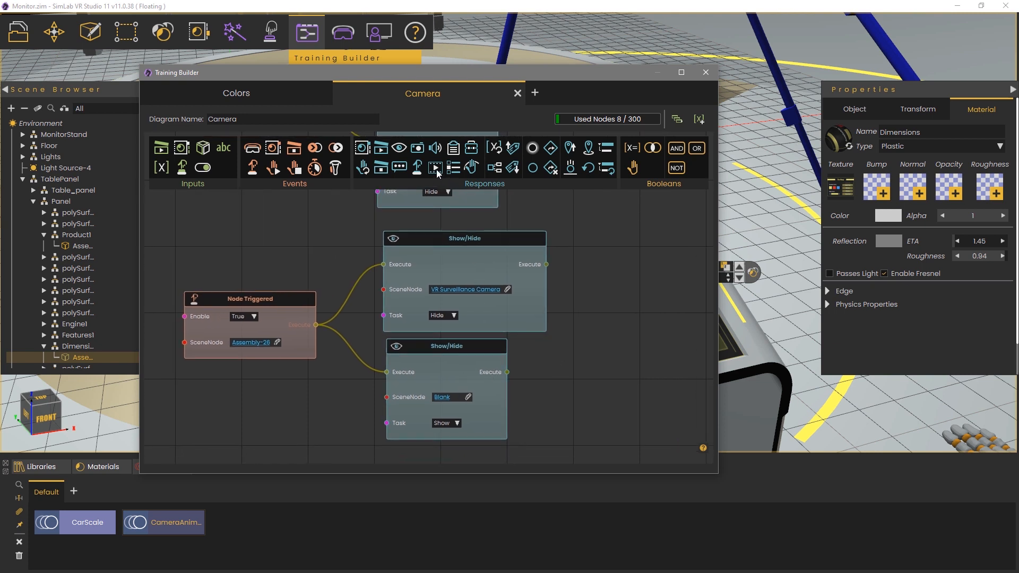
pyautogui.moveTo(438, 173); pyautogui.dragTo(553, 342)
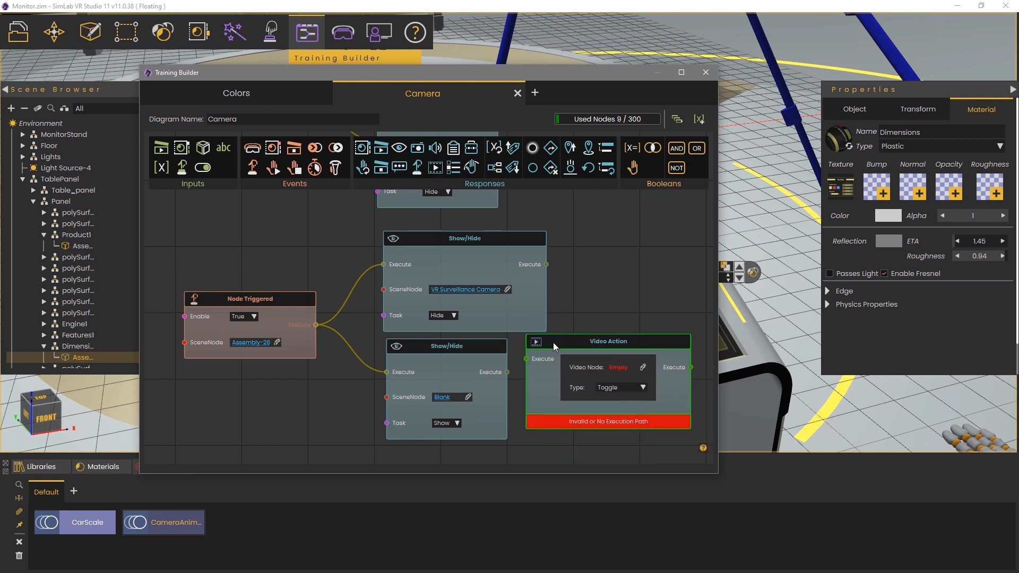
pyautogui.scroll(-2, 94, 262)
pyautogui.scroll(7, 94, 262)
pyautogui.click(82, 234)
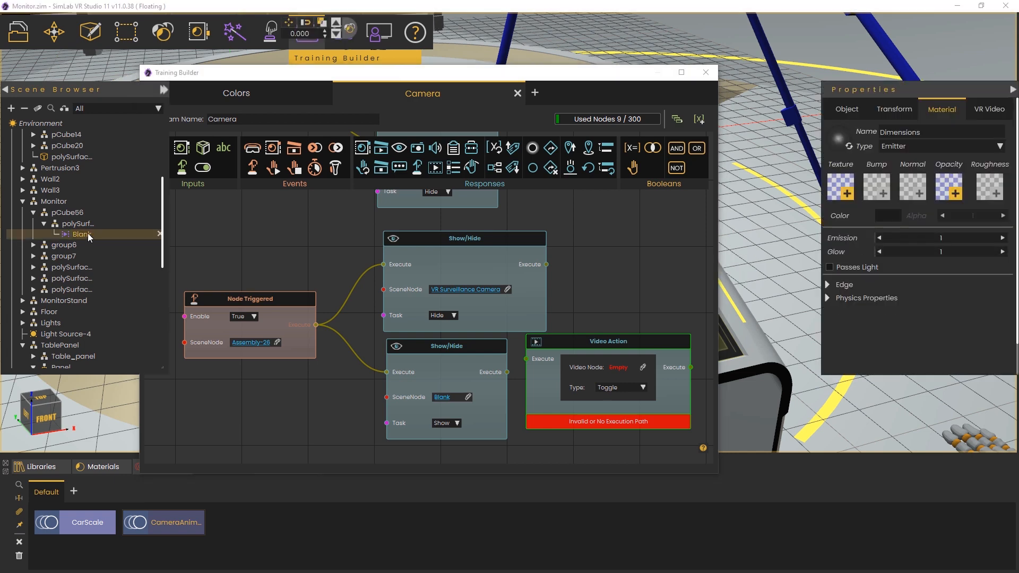
pyautogui.click(642, 367)
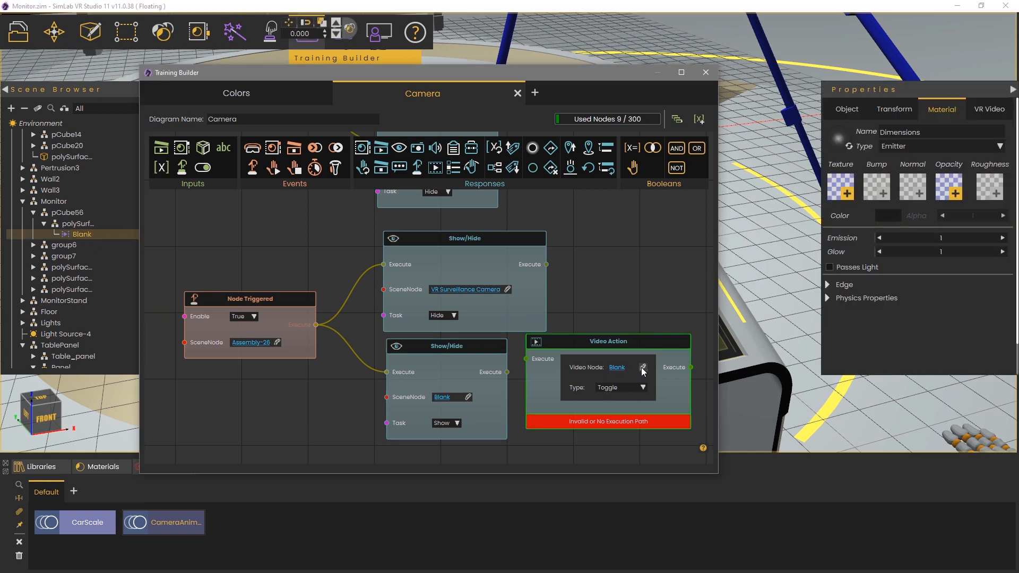
pyautogui.click(633, 387)
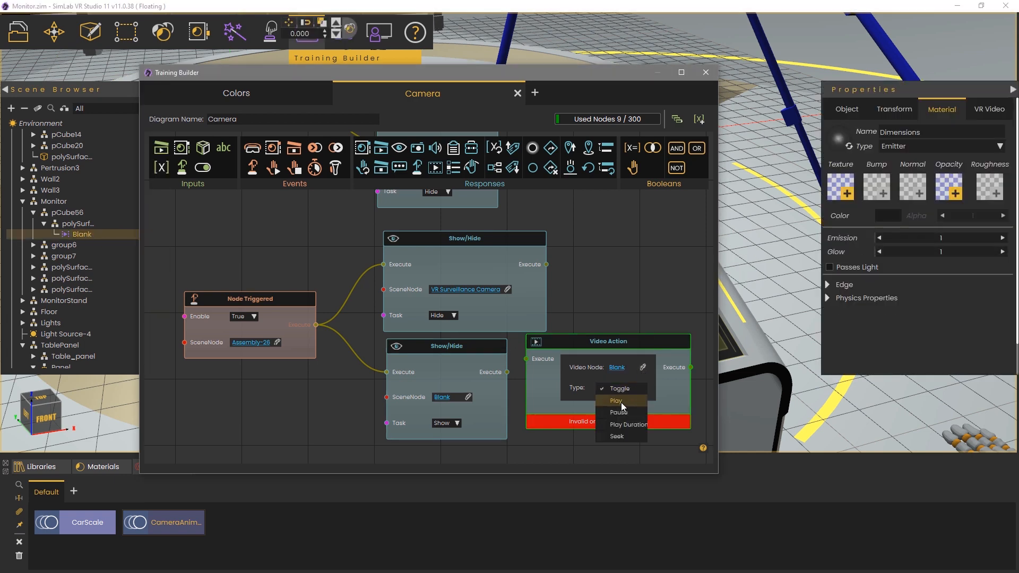
pyautogui.click(621, 402)
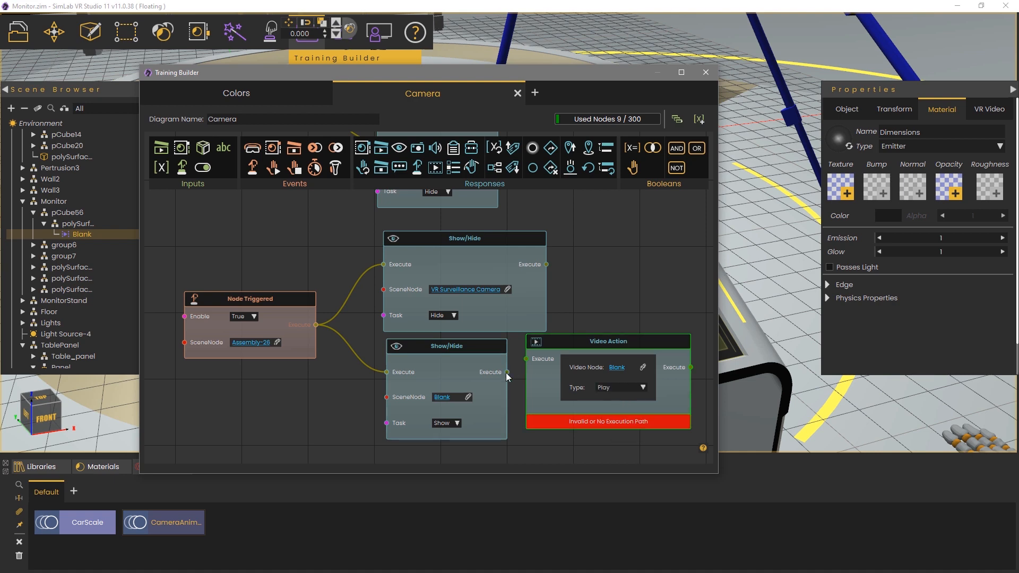
# Step: Connect the copied Blank Show/Hide response's output to the Video Action and close the Training Builder
pyautogui.moveTo(507, 372); pyautogui.dragTo(553, 360)
pyautogui.moveTo(580, 301); pyautogui.dragTo(566, 399, button='middle')
pyautogui.scroll(-1, 563, 335)
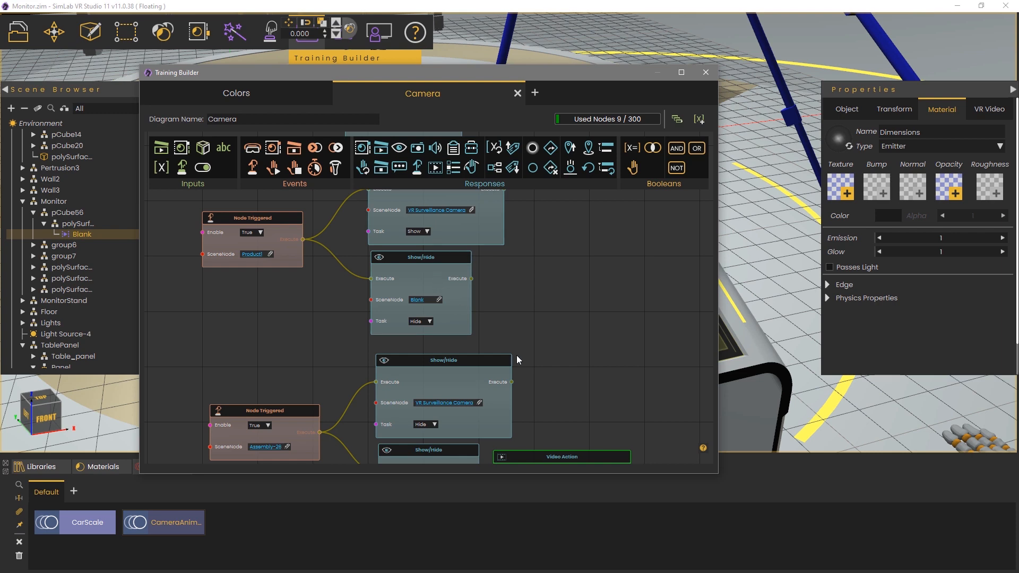
pyautogui.moveTo(517, 355); pyautogui.dragTo(547, 271, button='middle')
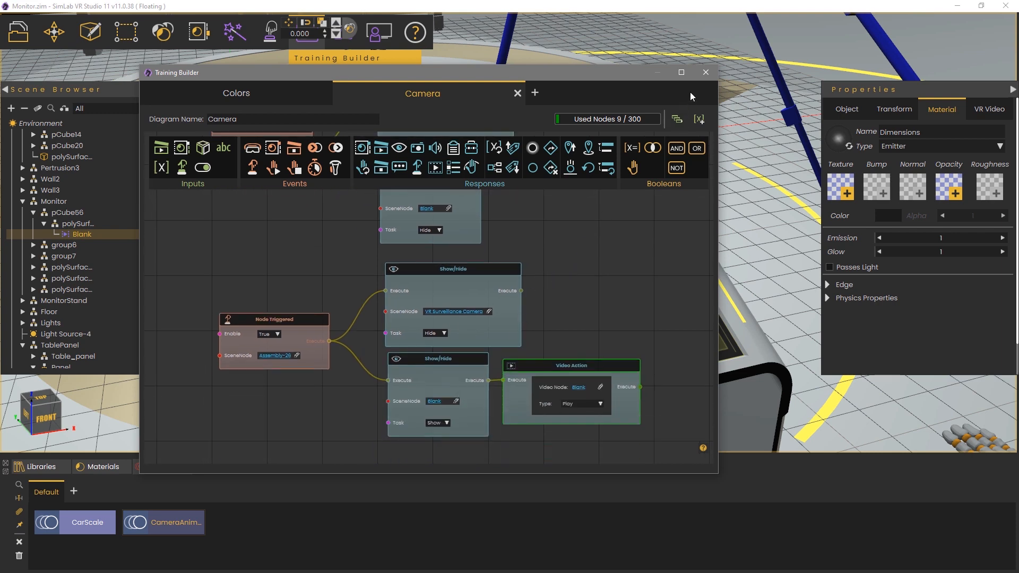
pyautogui.click(706, 72)
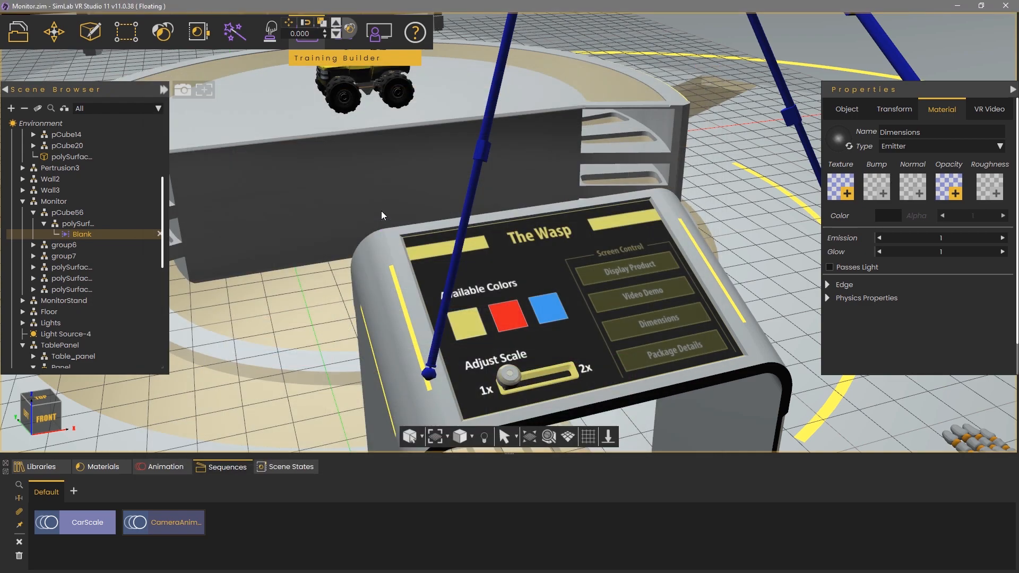
# Step: Hide the Blank video screen on the monitor and make the VR Surveillance Camera visible in its place
pyautogui.scroll(-1, 425, 231)
pyautogui.moveTo(429, 221); pyautogui.dragTo(597, 416, button='middle')
pyautogui.moveTo(531, 226); pyautogui.dragTo(639, 381, button='middle')
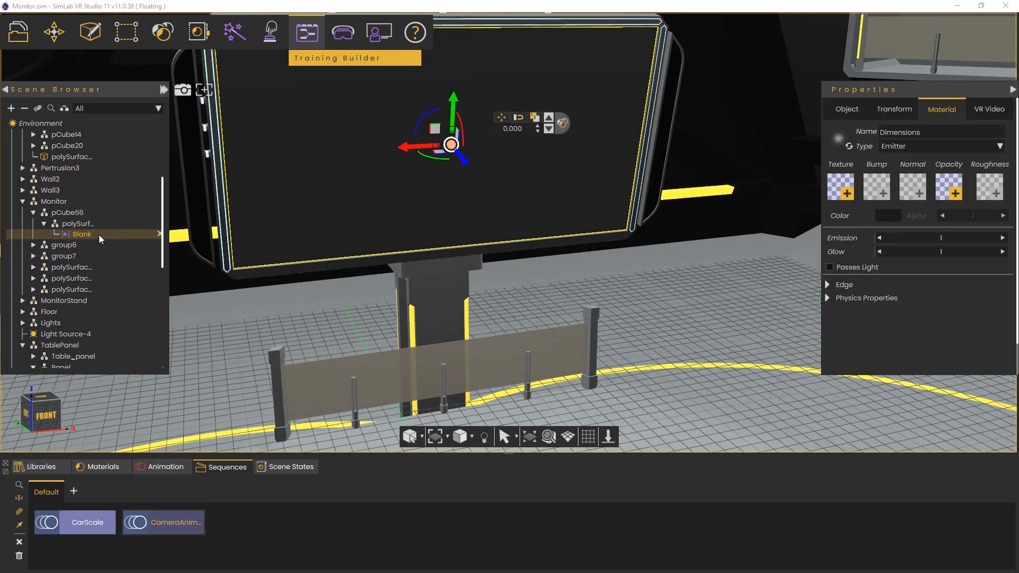
pyautogui.scroll(-5, 96, 235)
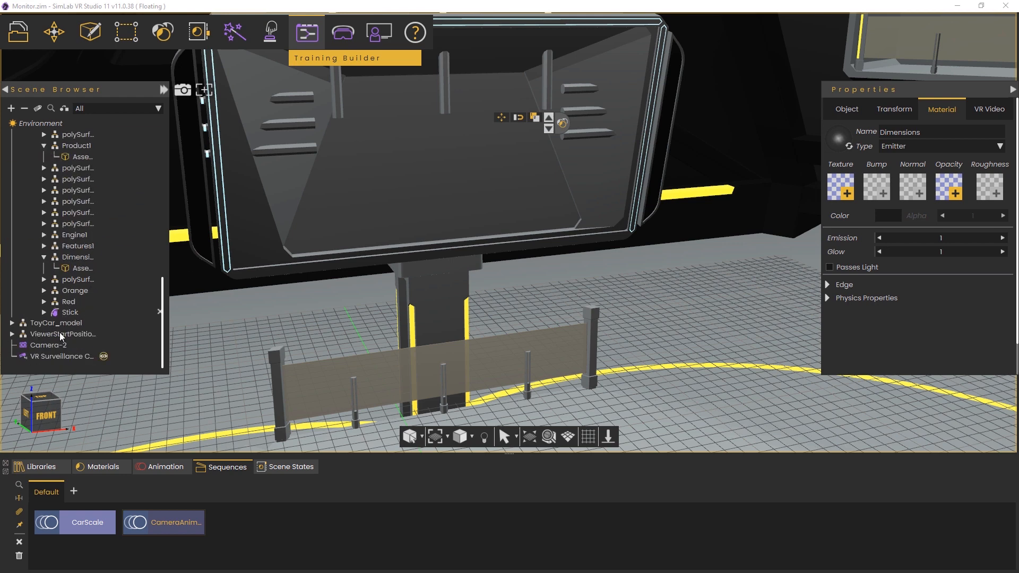
pyautogui.click(53, 355)
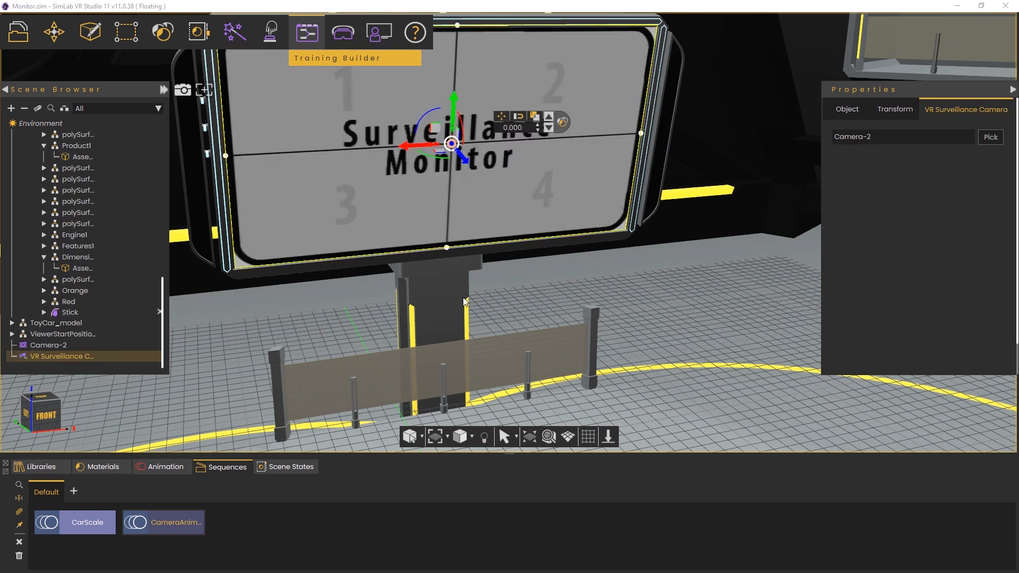
# Step: Show the scene in the VR viewer and test the control panel's Video Demo button
pyautogui.click(342, 33)
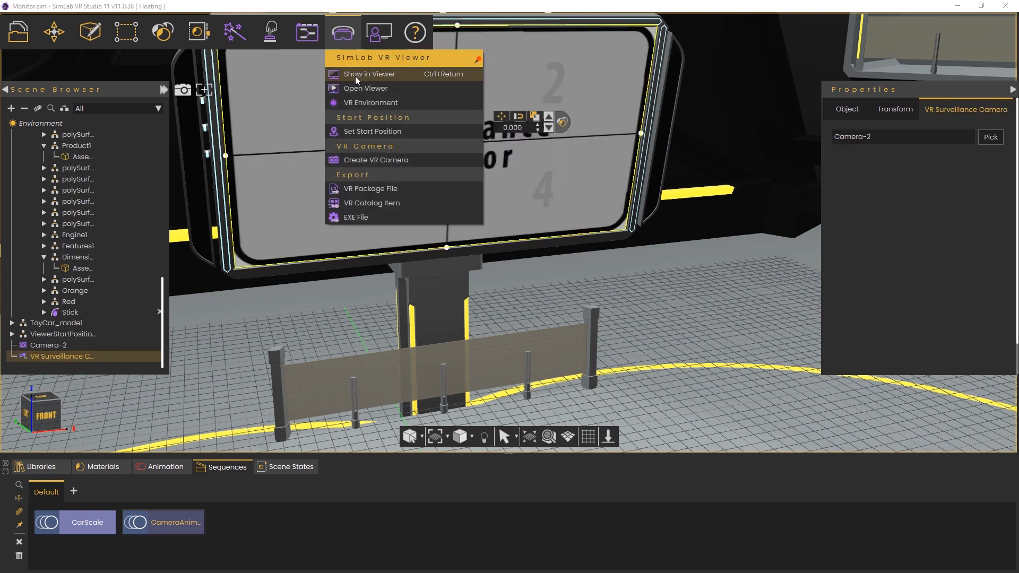
pyautogui.click(356, 75)
pyautogui.click(404, 269)
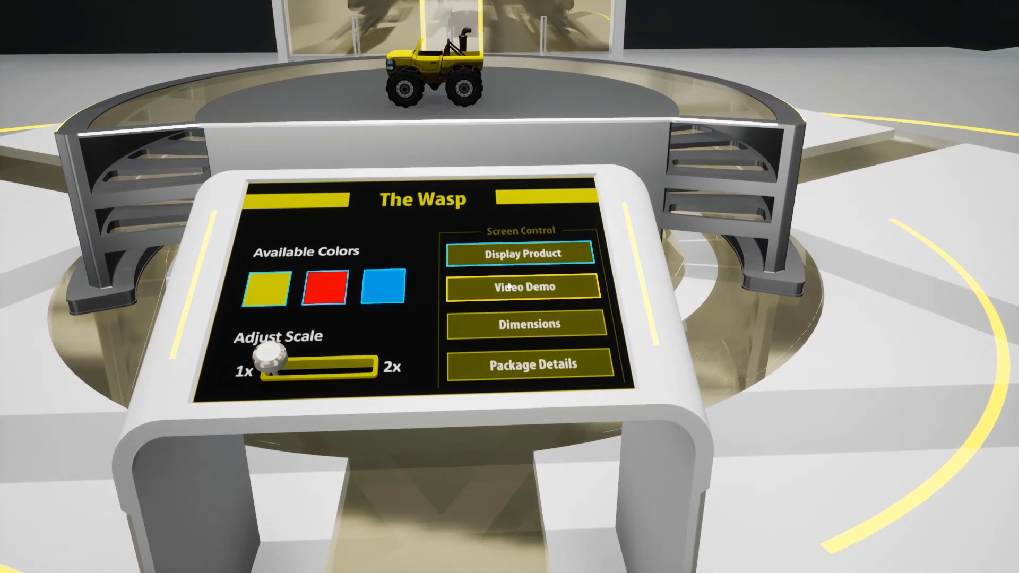
pyautogui.click(508, 286)
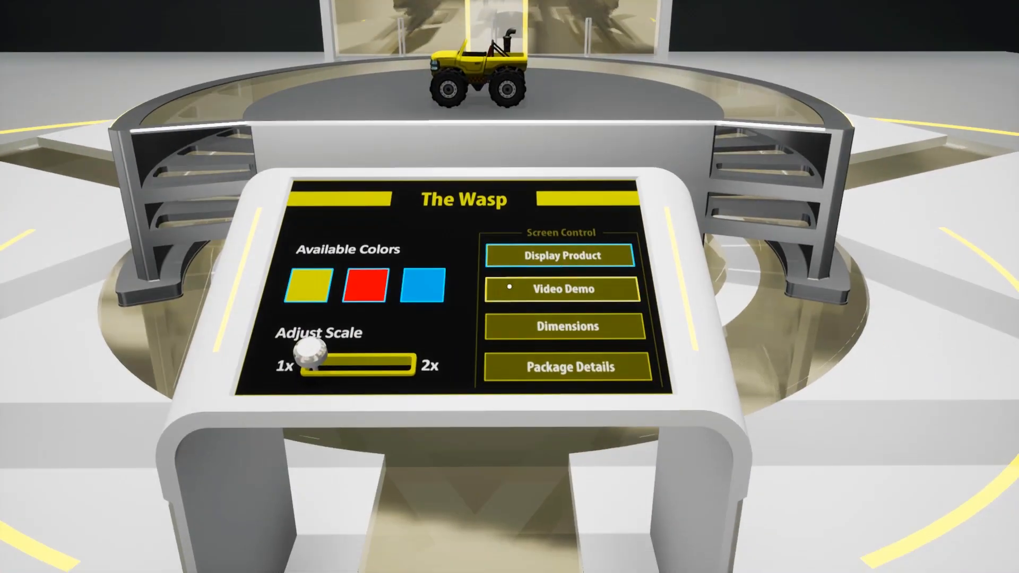
pyautogui.click(509, 287)
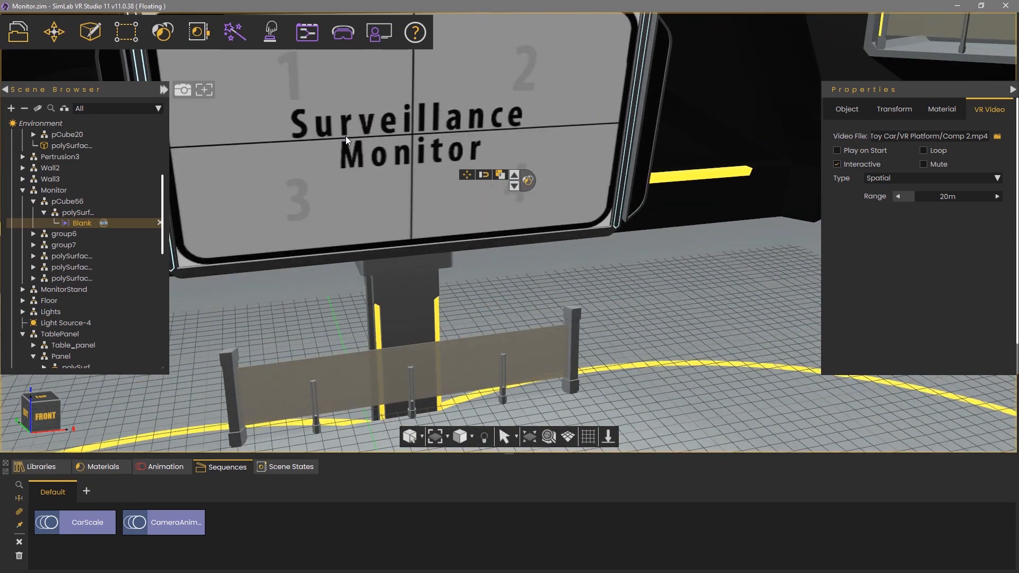
# Step: Start a new 2D text, clear the sample text and set the font to Poppins
pyautogui.click(92, 32)
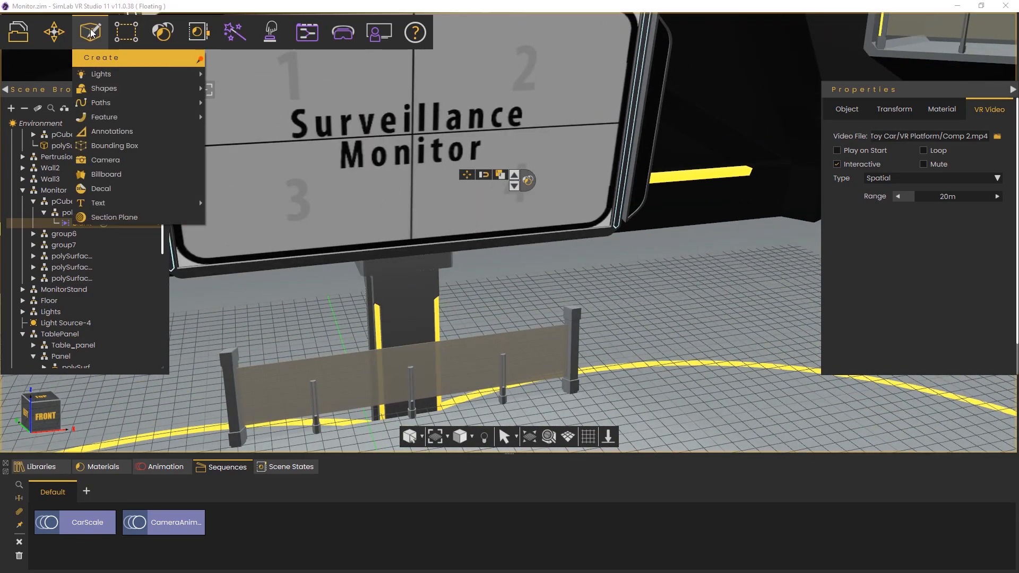
pyautogui.moveTo(148, 207)
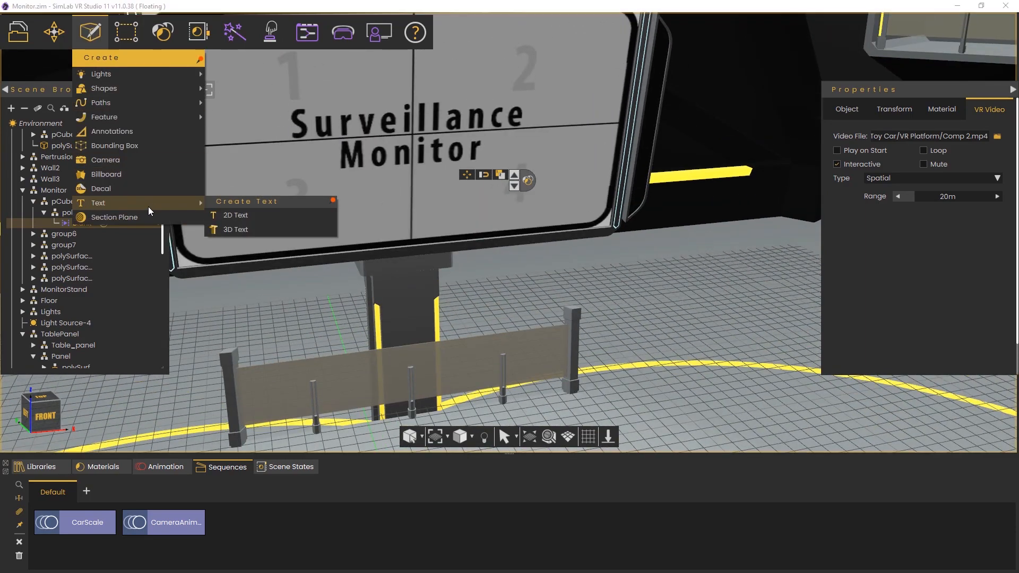
pyautogui.click(237, 215)
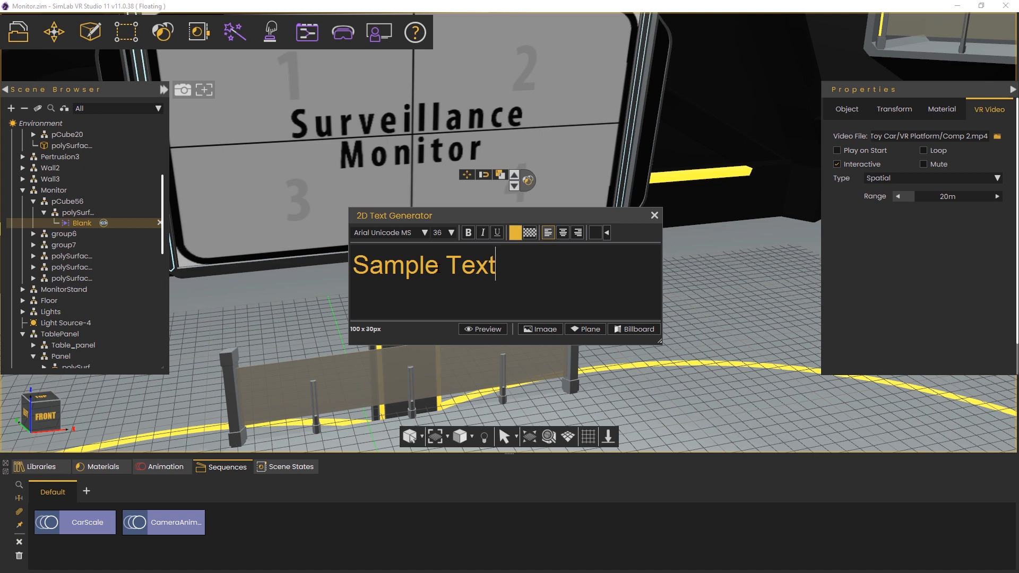
pyautogui.hotkey('ctrl', 'a')
pyautogui.press('BackSpace')
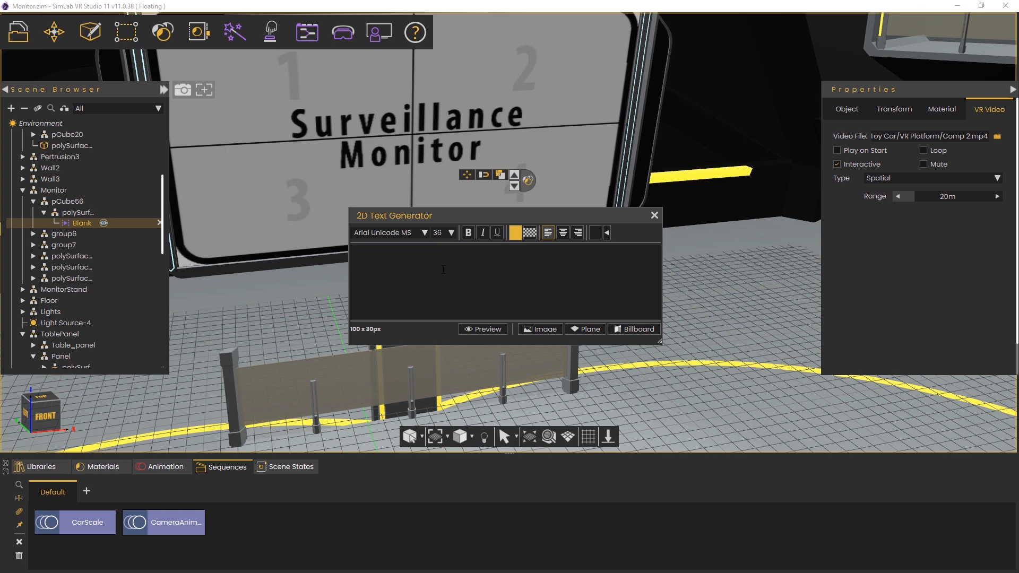
pyautogui.click(426, 233)
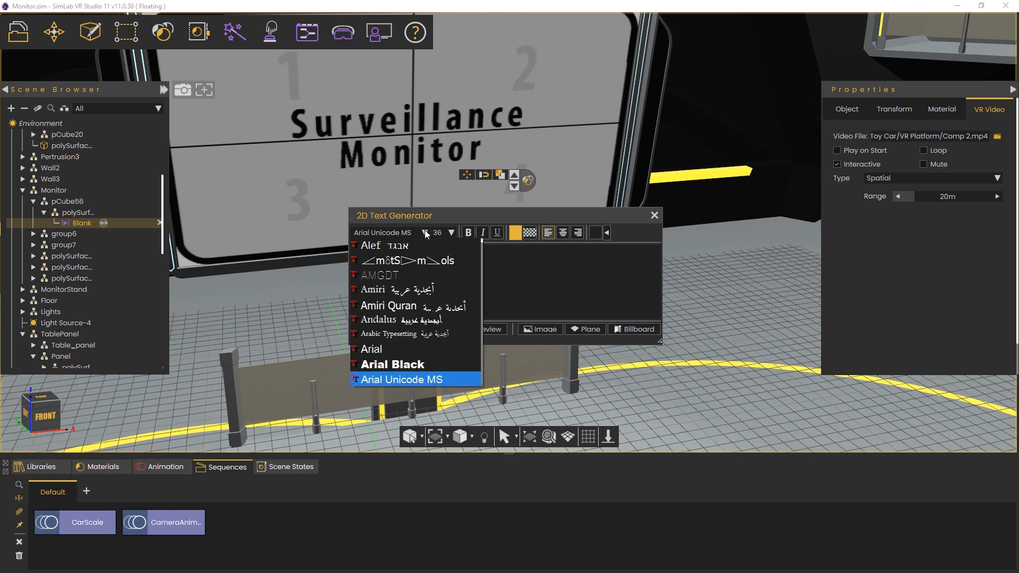
pyautogui.write('po')
pyautogui.click(418, 378)
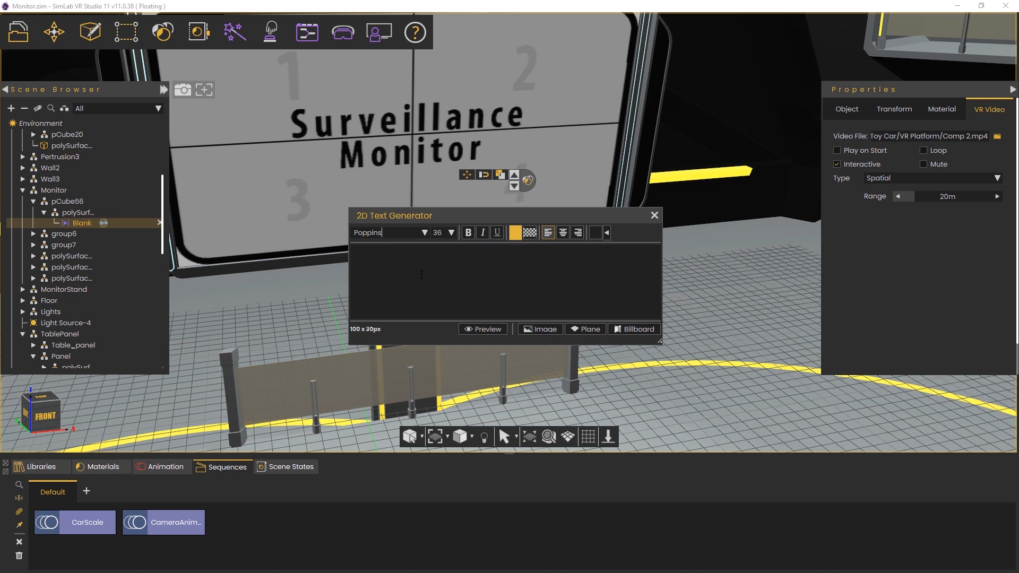
# Step: Set the 2D text's background colour to near-black #111111
pyautogui.click(529, 234)
pyautogui.moveTo(420, 318); pyautogui.dragTo(420, 316)
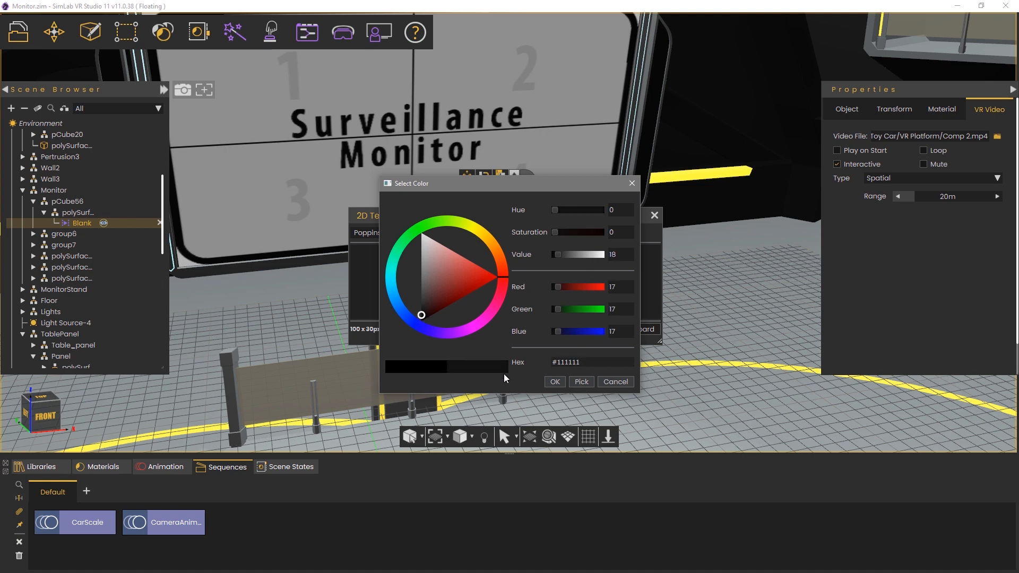
pyautogui.click(556, 381)
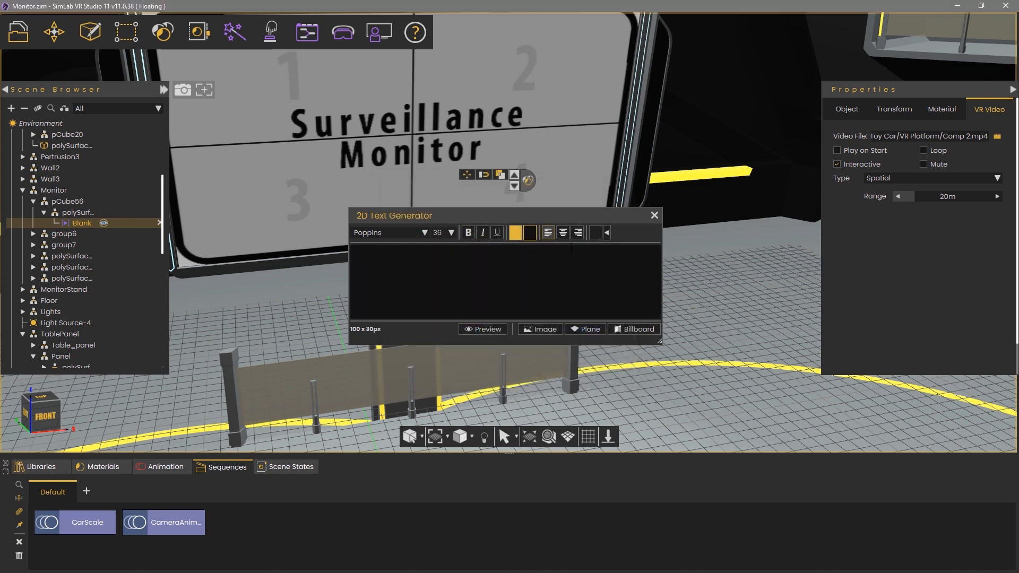
# Step: Enable the 2D text's border with a width of 5 and move the generator dialog over the monitor
pyautogui.click(595, 235)
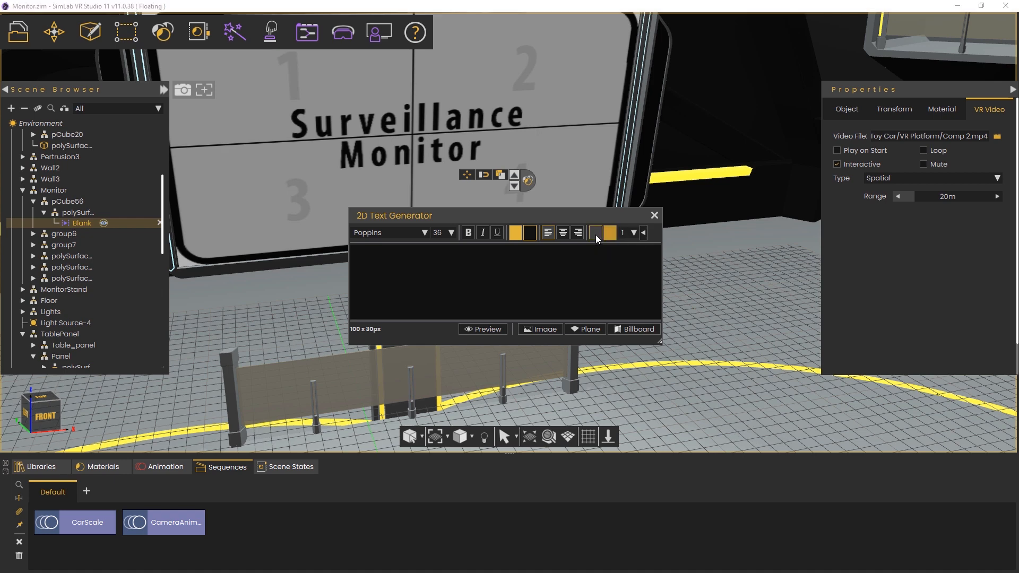
pyautogui.click(631, 235)
pyautogui.click(624, 279)
pyautogui.moveTo(591, 217); pyautogui.dragTo(532, 117)
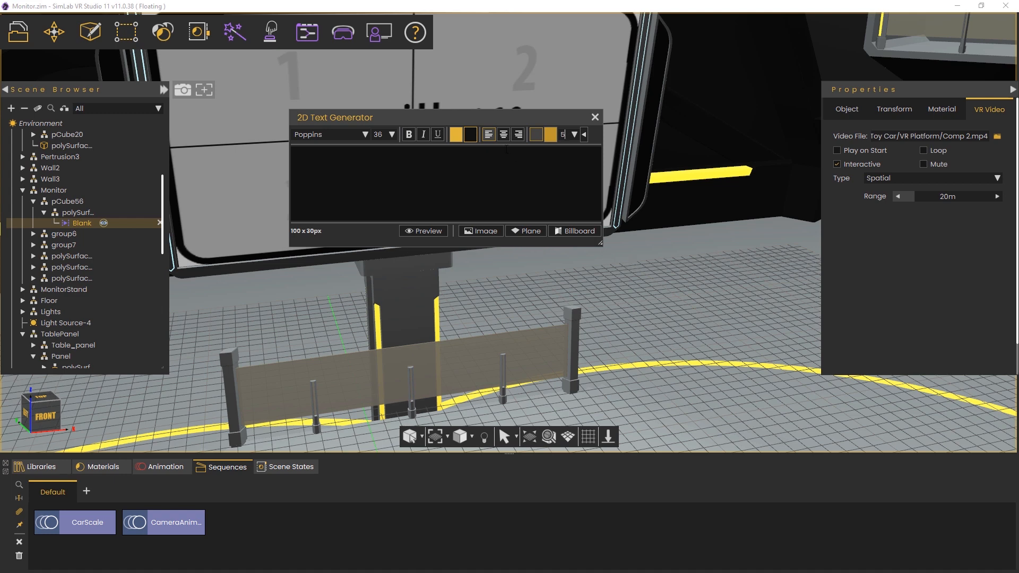
pyautogui.moveTo(464, 119); pyautogui.dragTo(405, 68)
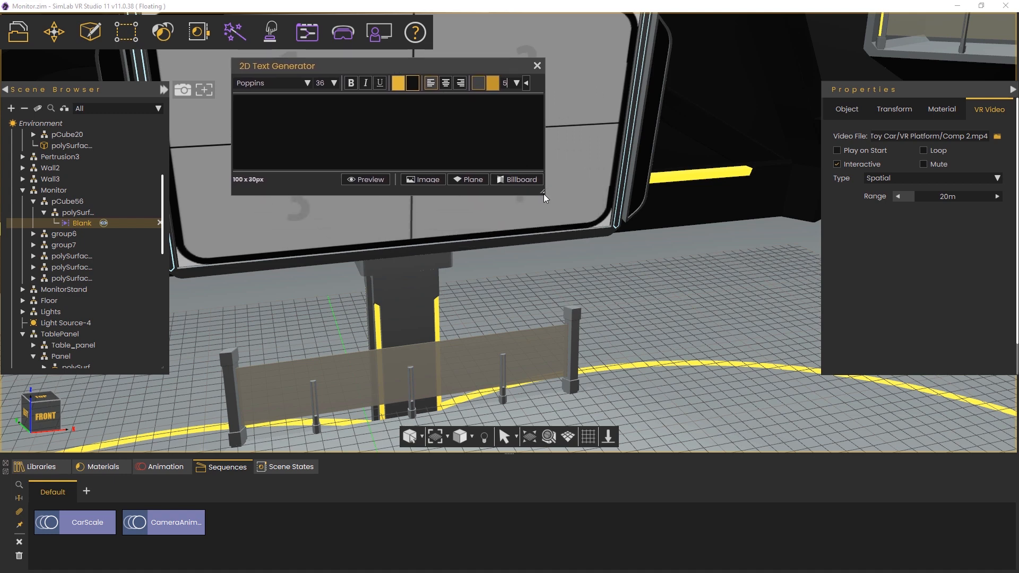
# Step: Enlarge the 2D text canvas to 1282 x 734 px and enter the heading "Dimensions :"
pyautogui.moveTo(552, 202); pyautogui.dragTo(916, 515)
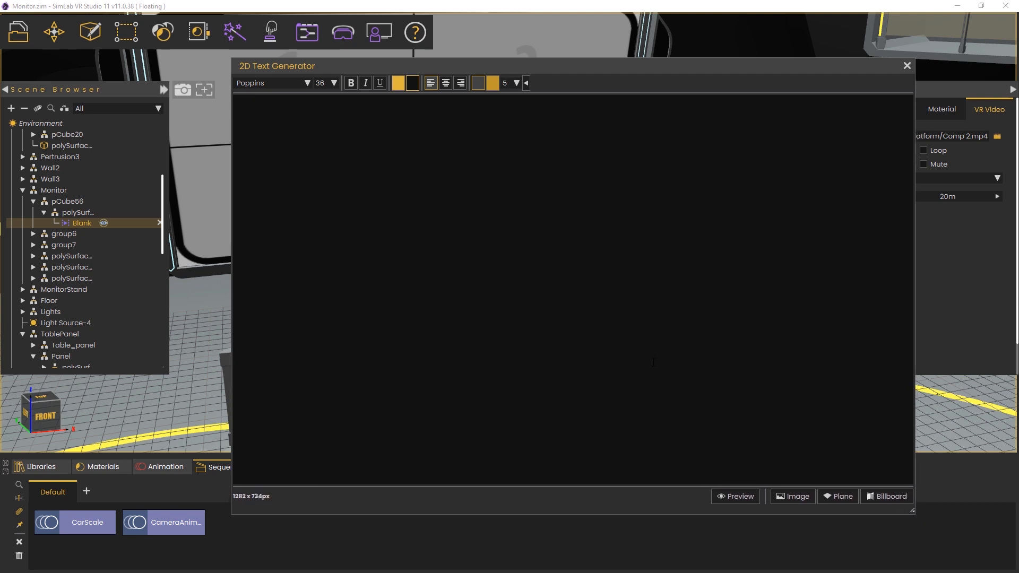
pyautogui.moveTo(506, 64); pyautogui.dragTo(471, 62)
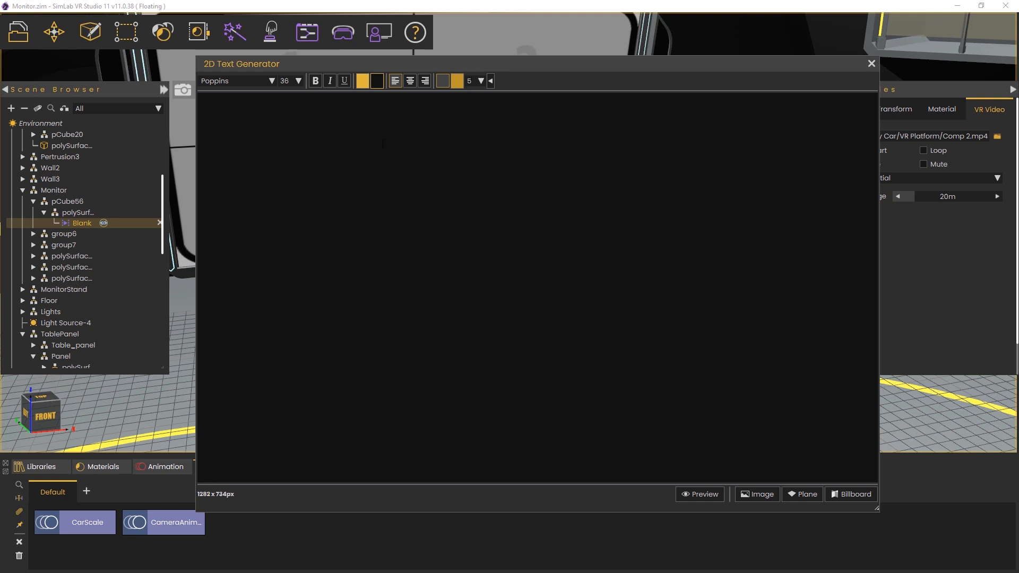
pyautogui.write('Dimensions')
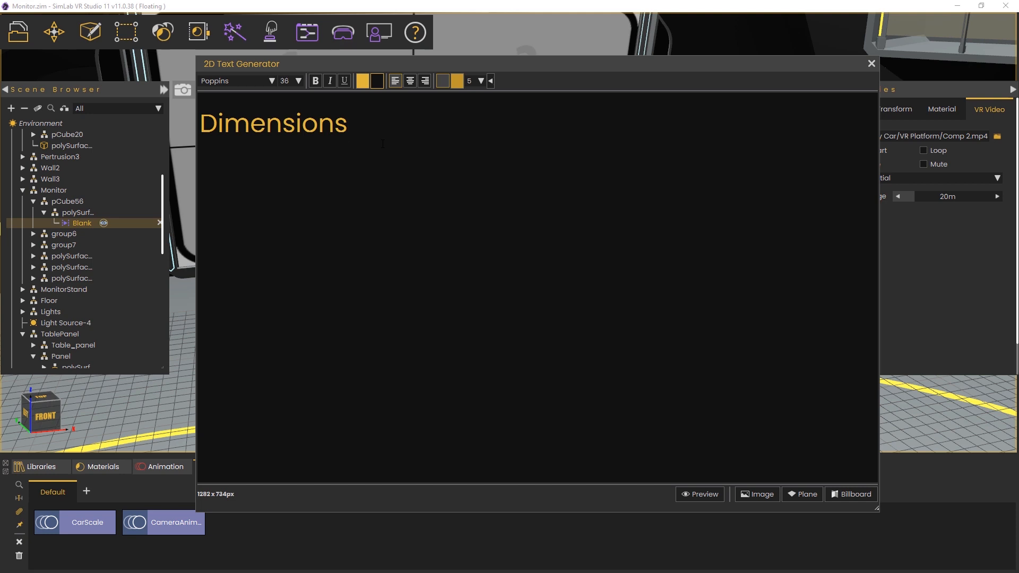
pyautogui.write(' :')
# Step: Set the font size of the Dimensions heading to 60
pyautogui.hotkey('ctrl', 'a')
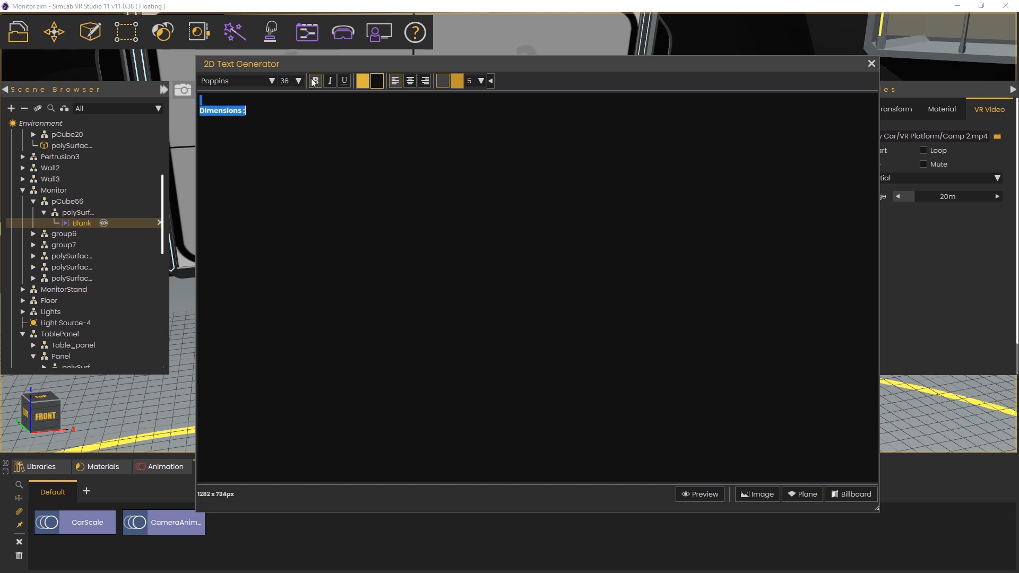
pyautogui.click(298, 81)
pyautogui.click(283, 165)
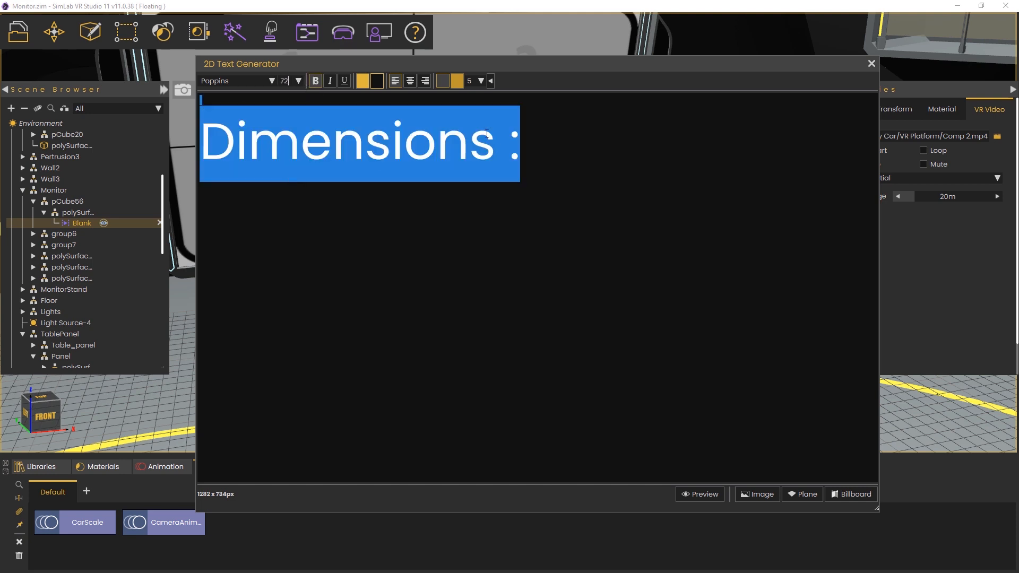
pyautogui.scroll(1, 291, 80)
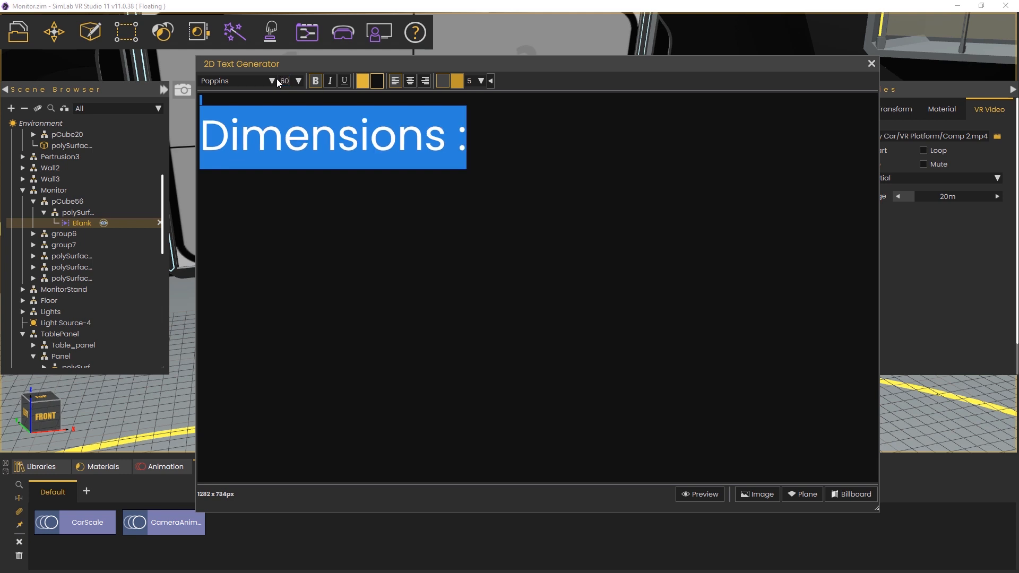
# Step: Add a line below the heading reading Width, 30cm and 13.7", separated by several spaces
pyautogui.click(474, 136)
pyautogui.press('Return')
pyautogui.write('Wid')
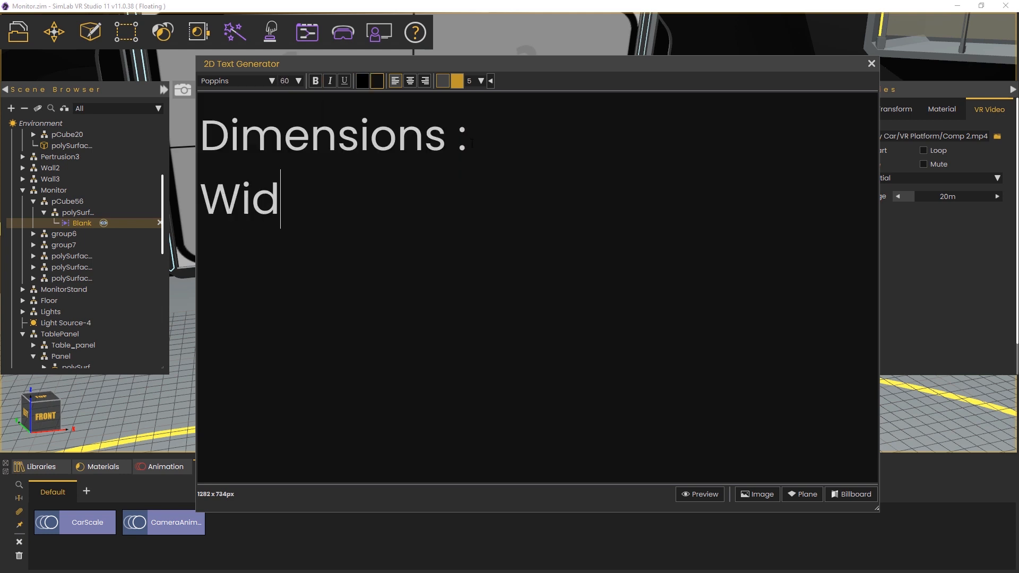
pyautogui.write('th')
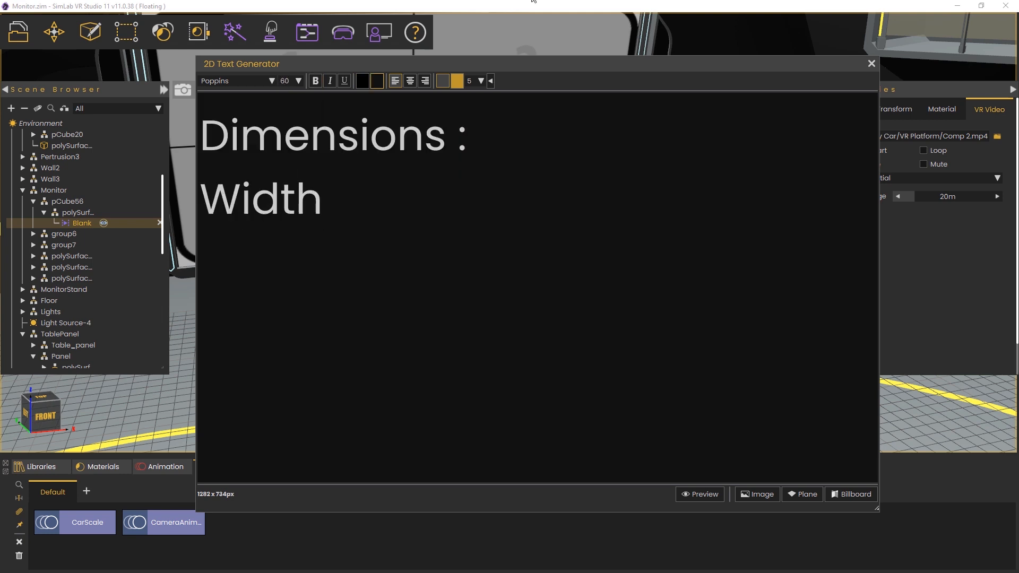
pyautogui.write('   30cm   13')
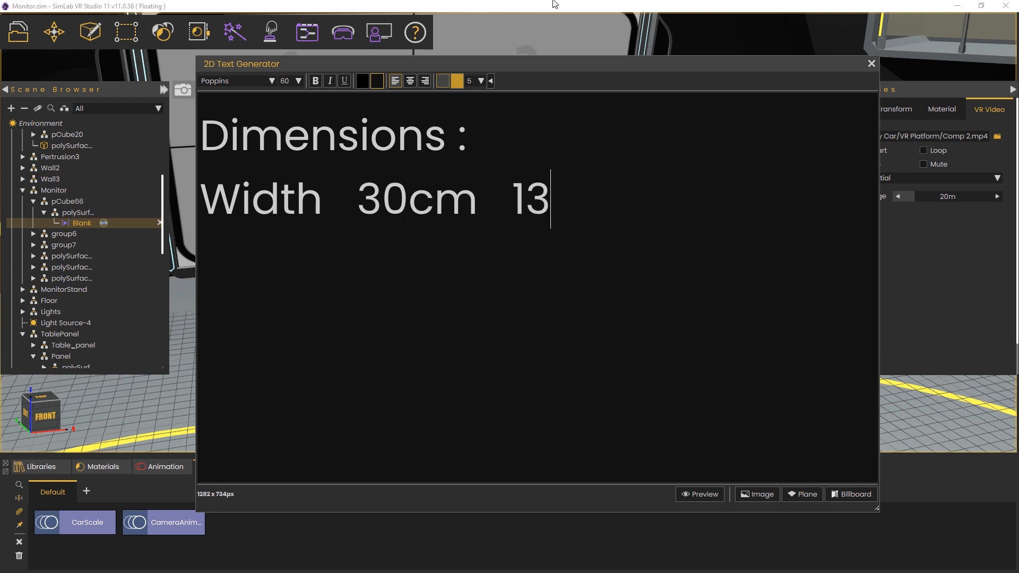
pyautogui.write('.7"')
# Step: Set the Width line's font size to 48 and insert an empty line above it
pyautogui.tripleClick(500, 200)
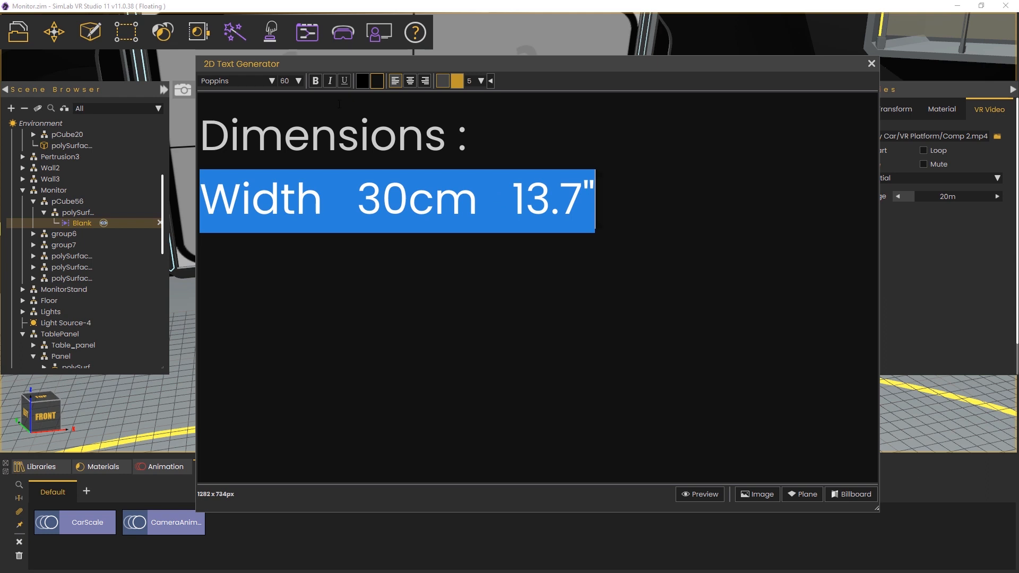
pyautogui.click(299, 81)
pyautogui.click(291, 170)
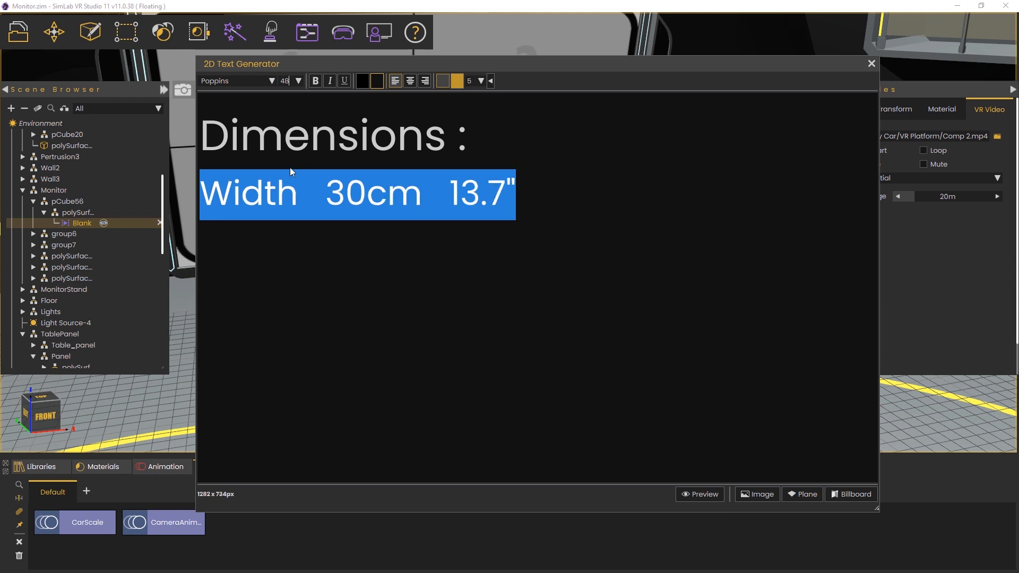
pyautogui.click(203, 188)
pyautogui.press('Return')
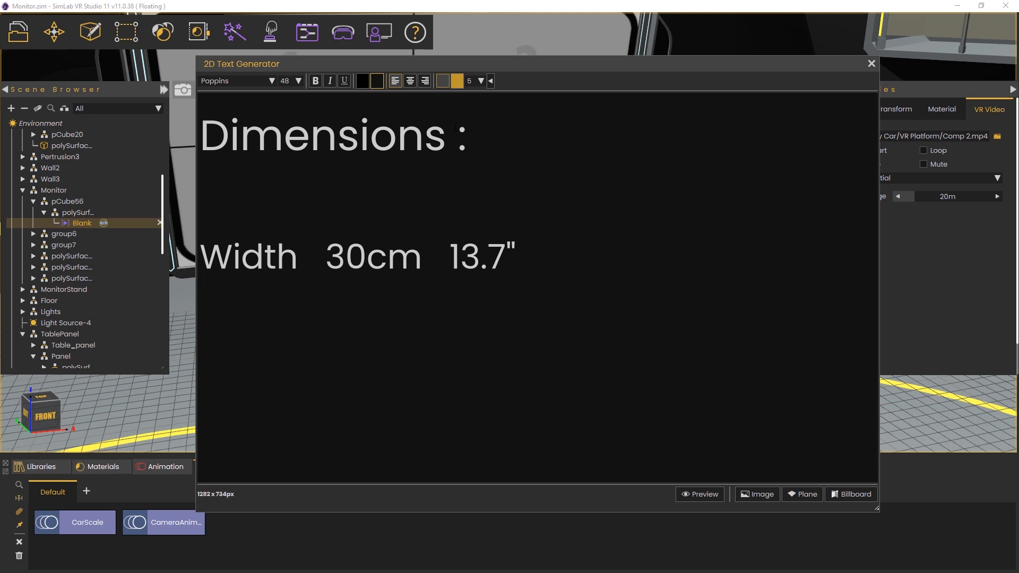
# Step: Remove the colon from the Dimensions heading and centre the heading
pyautogui.moveTo(456, 128); pyautogui.dragTo(470, 129)
pyautogui.press('BackSpace')
pyautogui.tripleClick(417, 134)
pyautogui.click(410, 82)
pyautogui.click(498, 192)
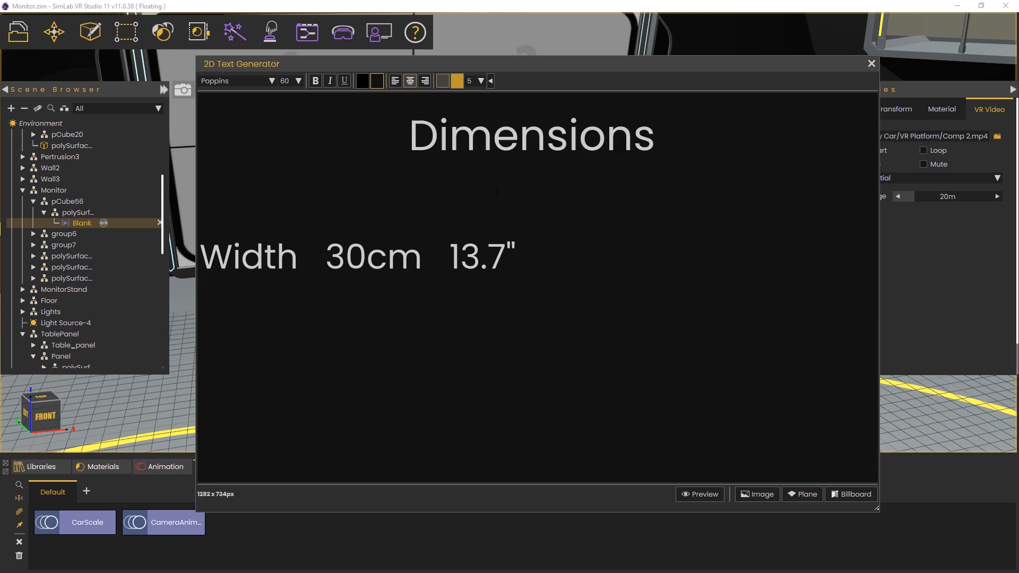
# Step: Duplicate the Width line twice below itself and change the first copy's label to Height
pyautogui.tripleClick(518, 252)
pyautogui.hotkey('ctrl', 'c')
pyautogui.press('Right')
pyautogui.press('Return')
pyautogui.hotkey('ctrl', 'v')
pyautogui.press('Return')
pyautogui.hotkey('ctrl', 'v')
pyautogui.moveTo(296, 315); pyautogui.dragTo(207, 311)
pyautogui.write('Height')
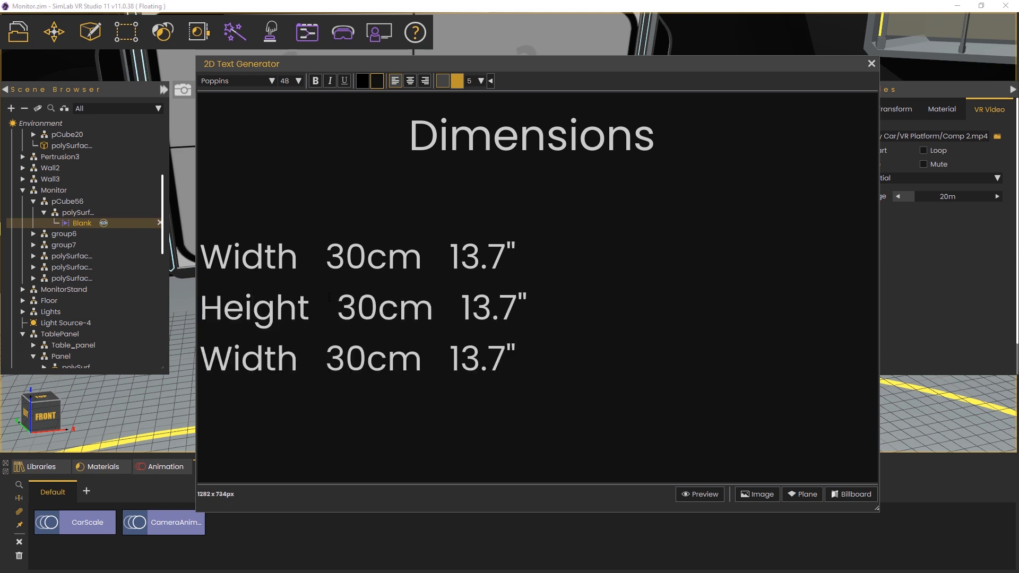
# Step: Add a space before the Width line's 30cm value and change the Height line's inch value to 11.8"
pyautogui.click(325, 257)
pyautogui.moveTo(338, 308); pyautogui.dragTo(370, 306)
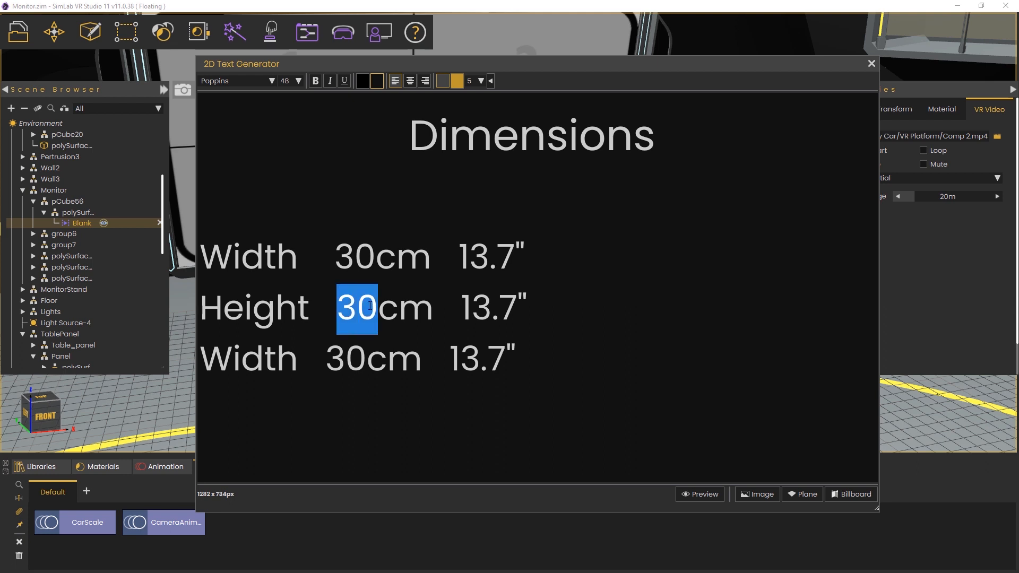
pyautogui.click(370, 306)
pyautogui.write('1.')
pyautogui.moveTo(472, 309); pyautogui.dragTo(509, 308)
pyautogui.write('8')
# Step: Change the last line to Depth with 42cm and 16.5", adding a space to align its values with the lines above
pyautogui.moveTo(298, 359); pyautogui.dragTo(183, 360)
pyautogui.write('Depth')
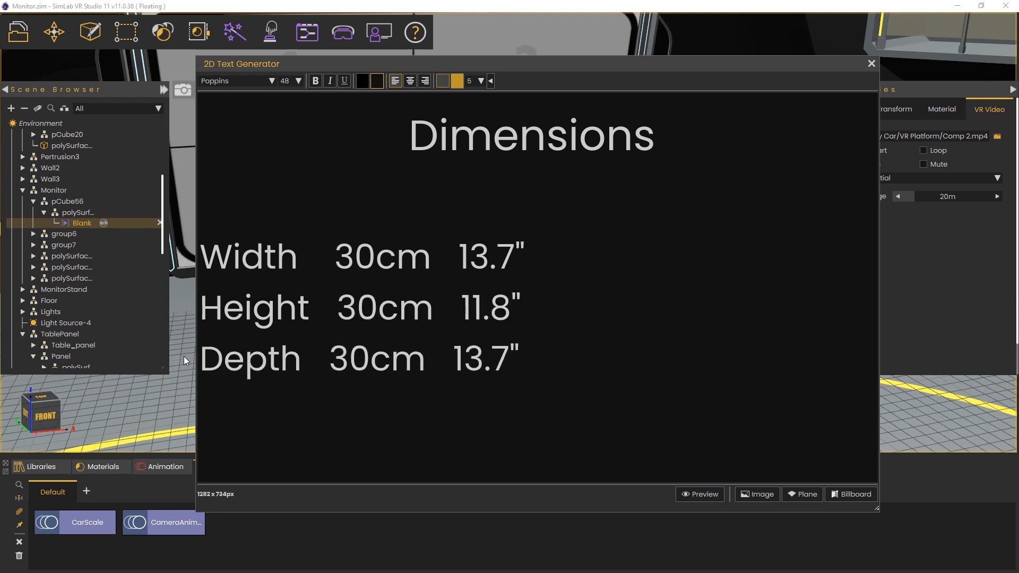
pyautogui.click(321, 361)
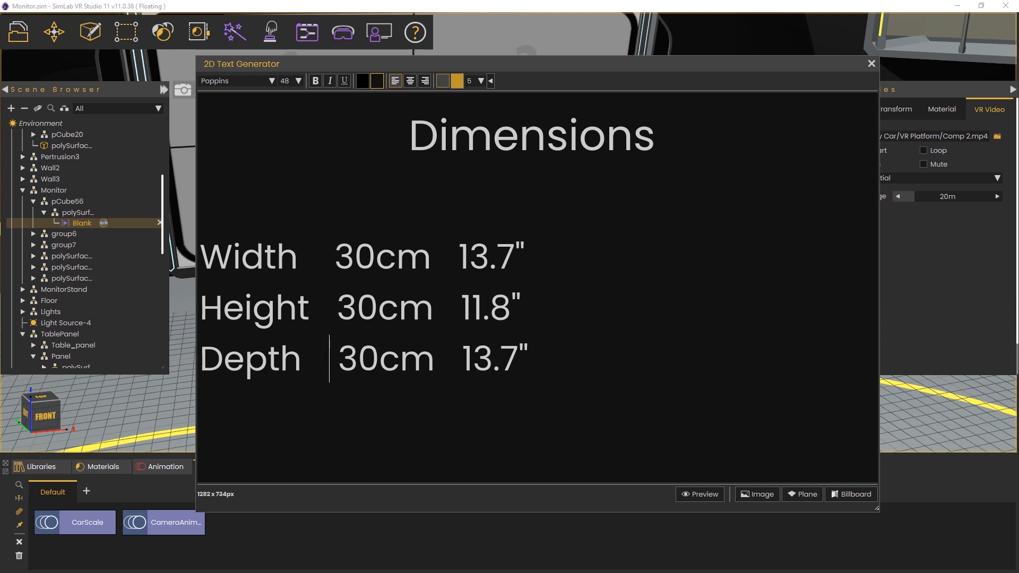
pyautogui.doubleClick(362, 359)
pyautogui.write('42')
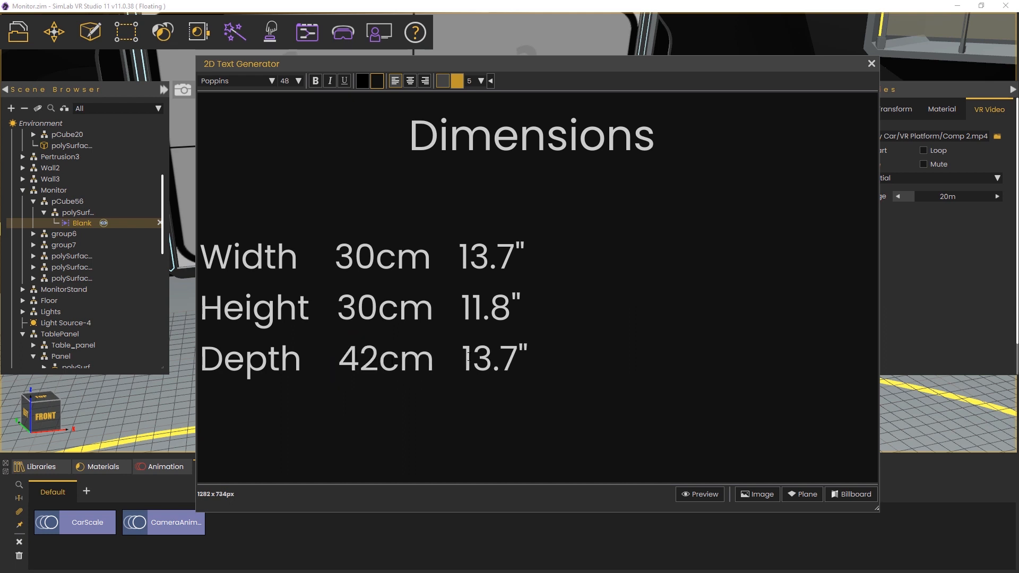
pyautogui.moveTo(467, 360); pyautogui.dragTo(522, 360)
pyautogui.write('6.5')
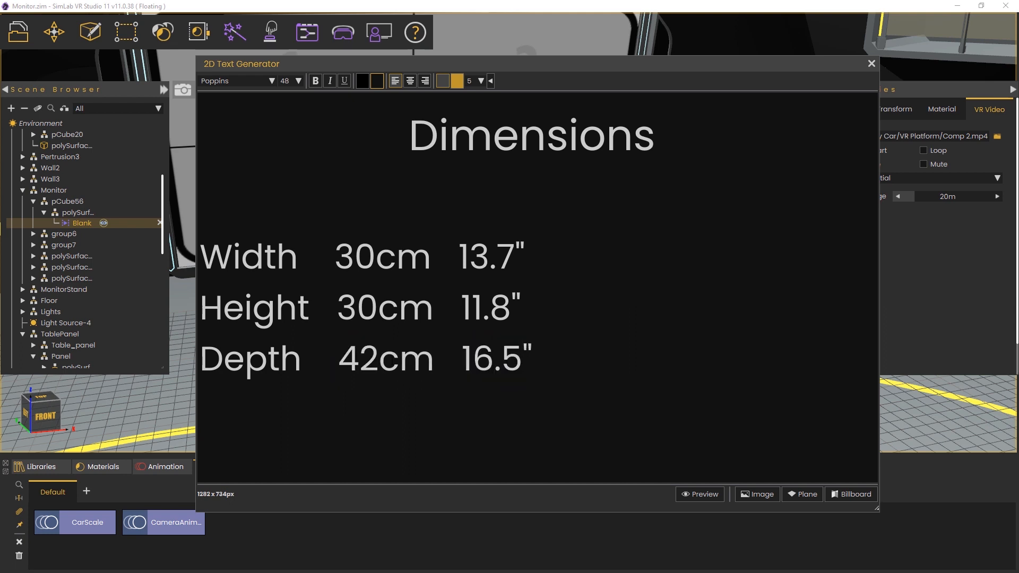
# Step: Indent the Width, Height and Depth lines by one space each
pyautogui.click(205, 252)
pyautogui.click(203, 310)
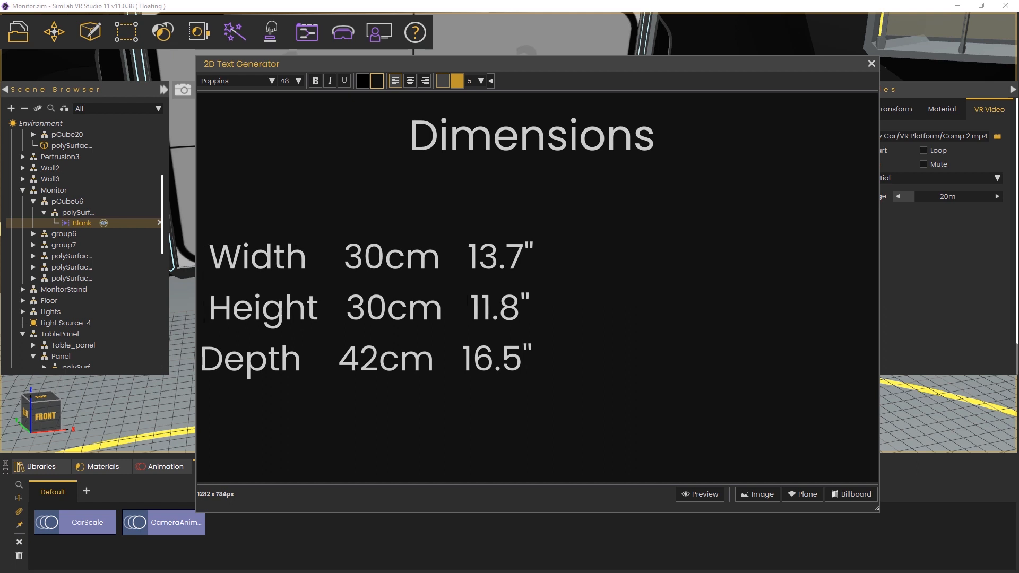
pyautogui.click(203, 354)
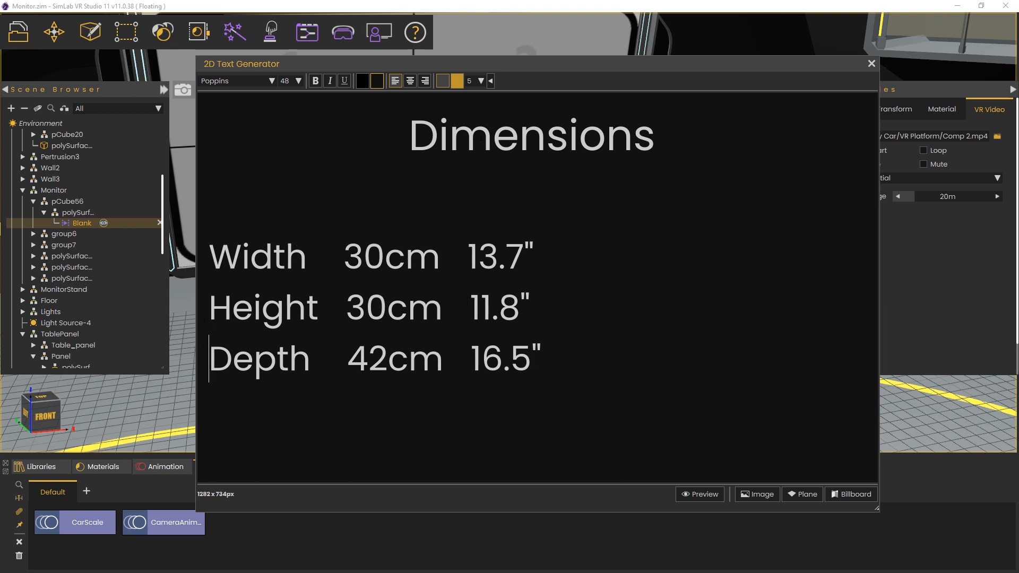
# Step: Set the Dimensions heading's text colour to white
pyautogui.doubleClick(457, 140)
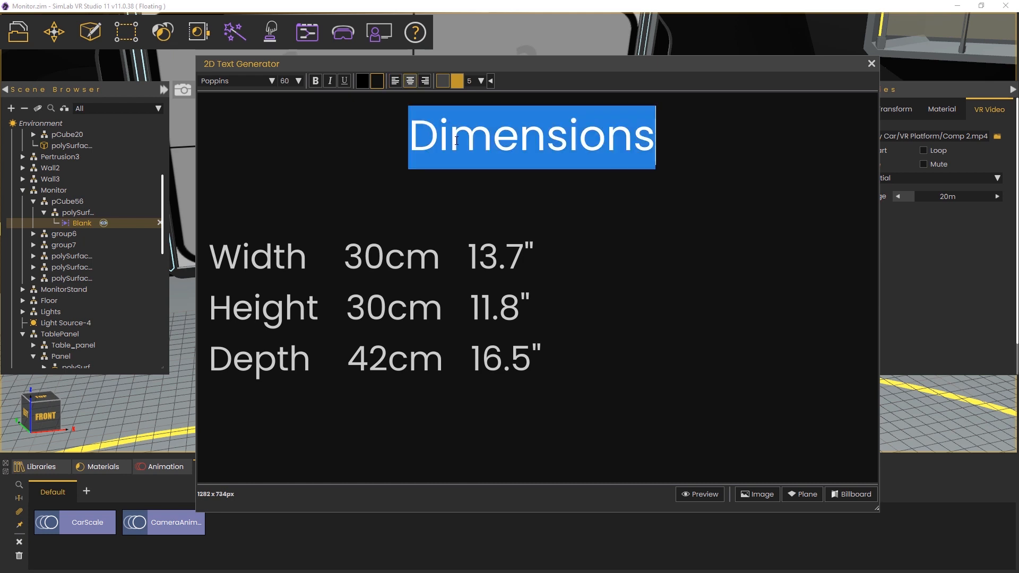
pyautogui.click(363, 81)
pyautogui.click(555, 382)
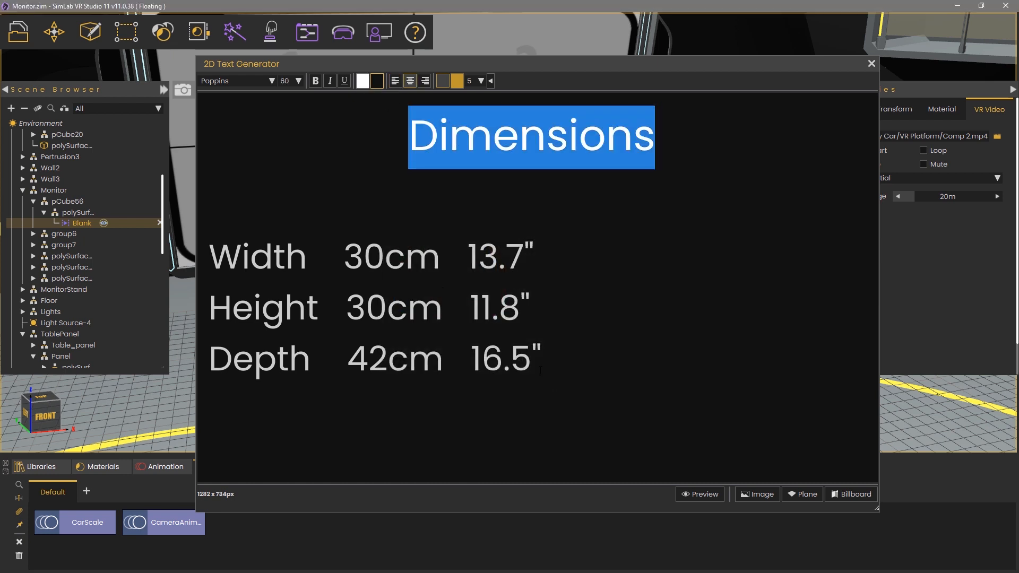
# Step: Set the text colour of the Width, Height and Depth lines to golden yellow
pyautogui.tripleClick(345, 257)
pyautogui.click(344, 258)
pyautogui.moveTo(547, 363); pyautogui.dragTo(202, 257)
pyautogui.click(362, 81)
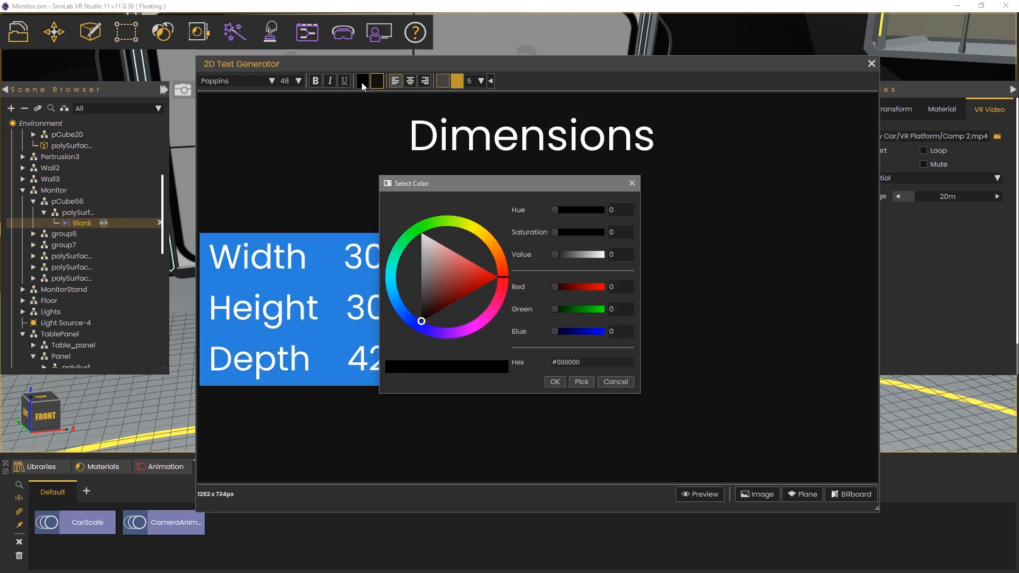
pyautogui.click(480, 231)
pyautogui.moveTo(465, 243); pyautogui.dragTo(485, 233)
pyautogui.click(555, 381)
pyautogui.click(591, 360)
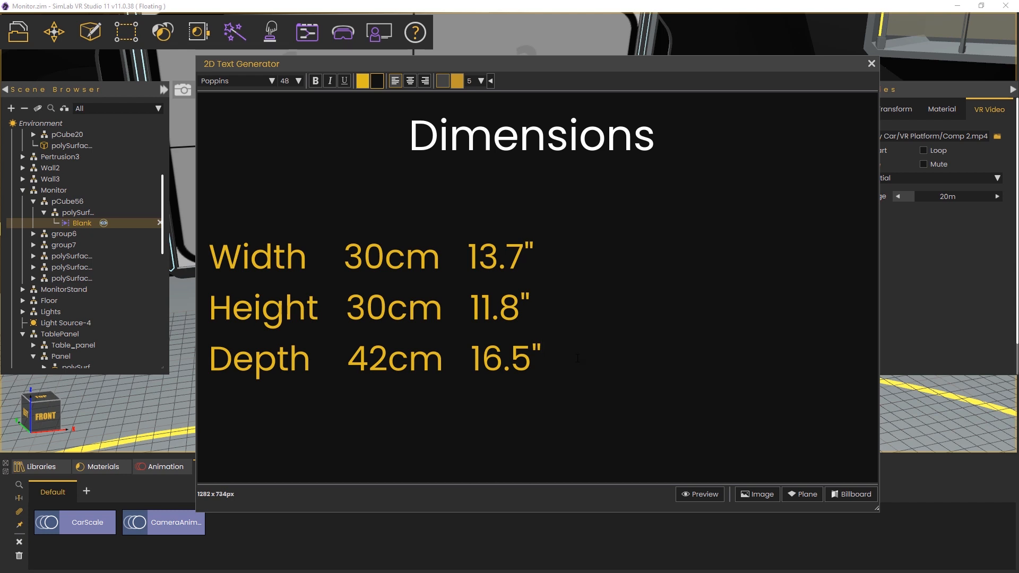
# Step: Preview the 2D text and set the font size of the Width, Height and Depth lines to 54
pyautogui.click(696, 495)
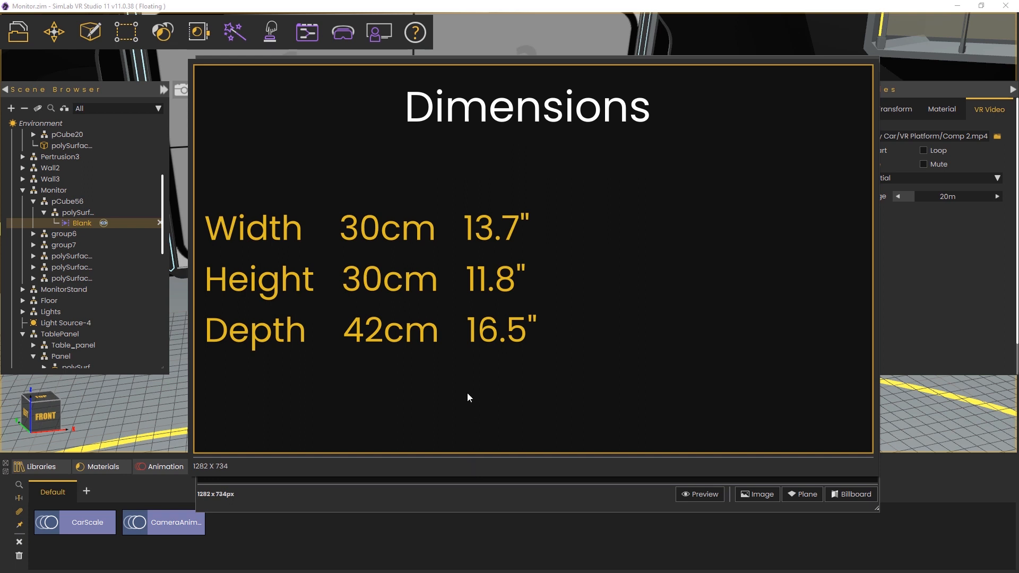
pyautogui.click(424, 492)
pyautogui.tripleClick(399, 311)
pyautogui.click(502, 361)
pyautogui.moveTo(547, 370)
pyautogui.mouseDown()
pyautogui.moveTo(209, 258)
pyautogui.moveTo(546, 366)
pyautogui.mouseUp()
pyautogui.click(300, 81)
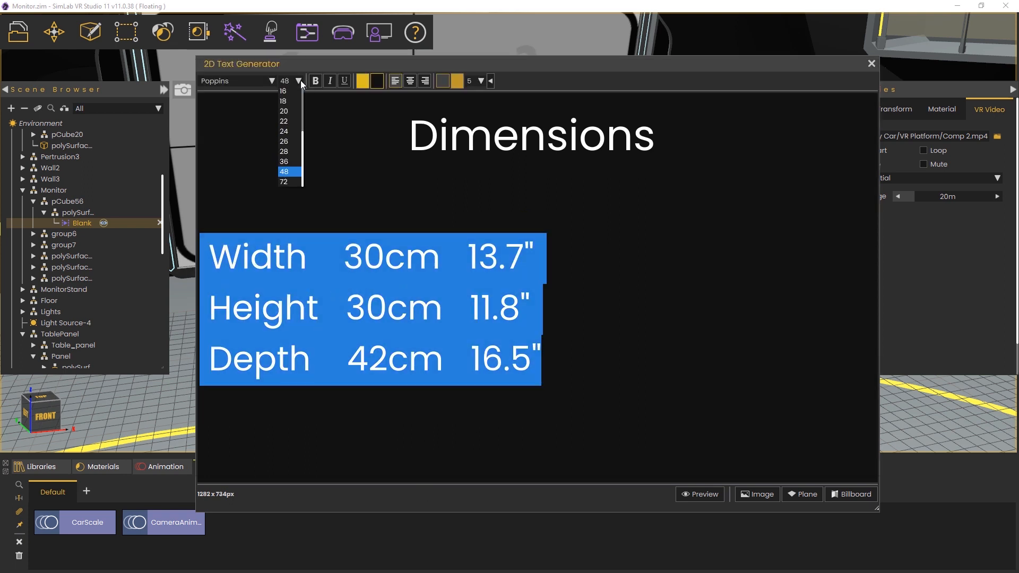
pyautogui.click(291, 82)
pyautogui.doubleClick(284, 81)
pyautogui.write('54')
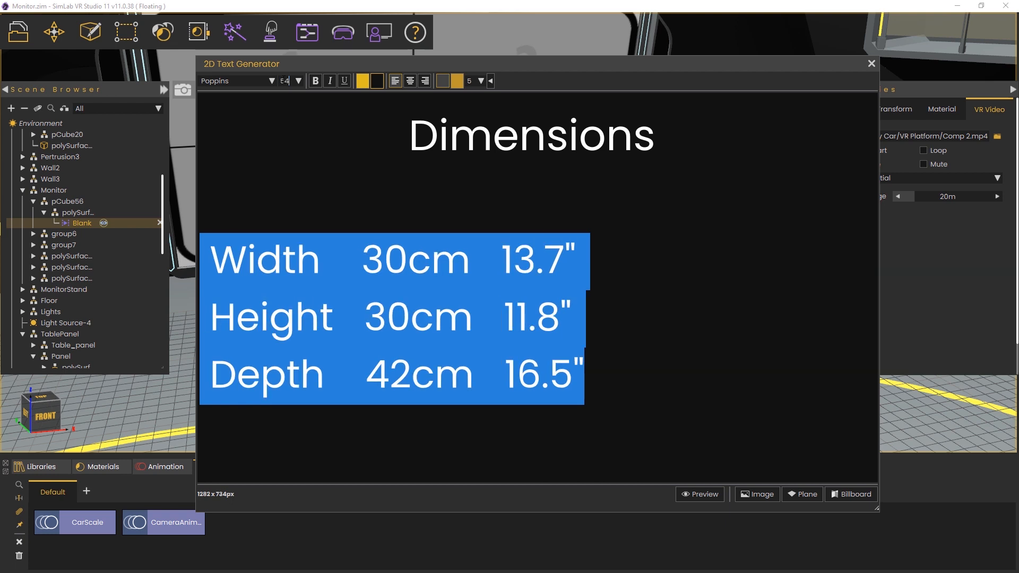
# Step: Indent each of the three dimension lines by one more space
pyautogui.click(218, 253)
pyautogui.click(207, 312)
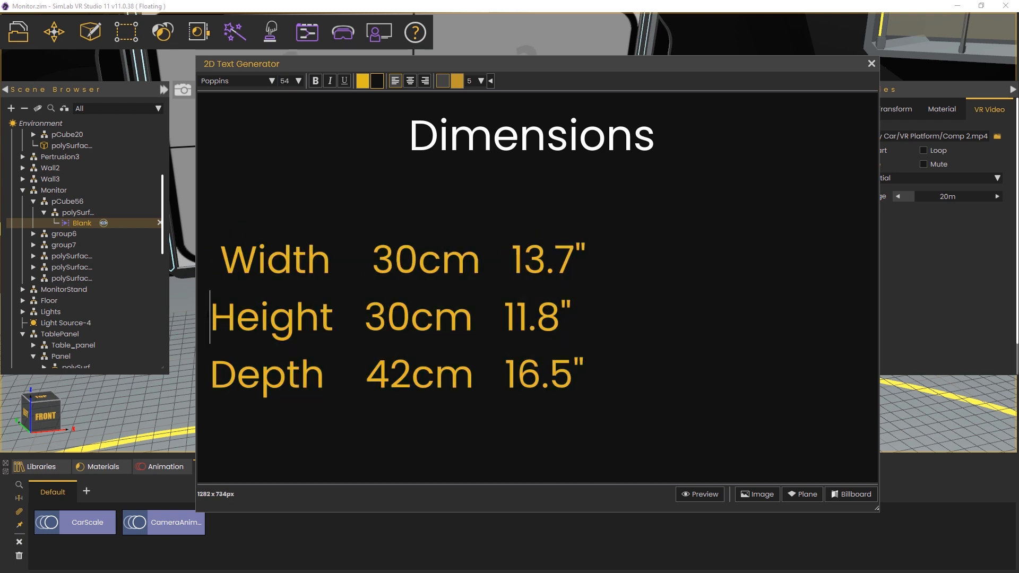
pyautogui.click(208, 373)
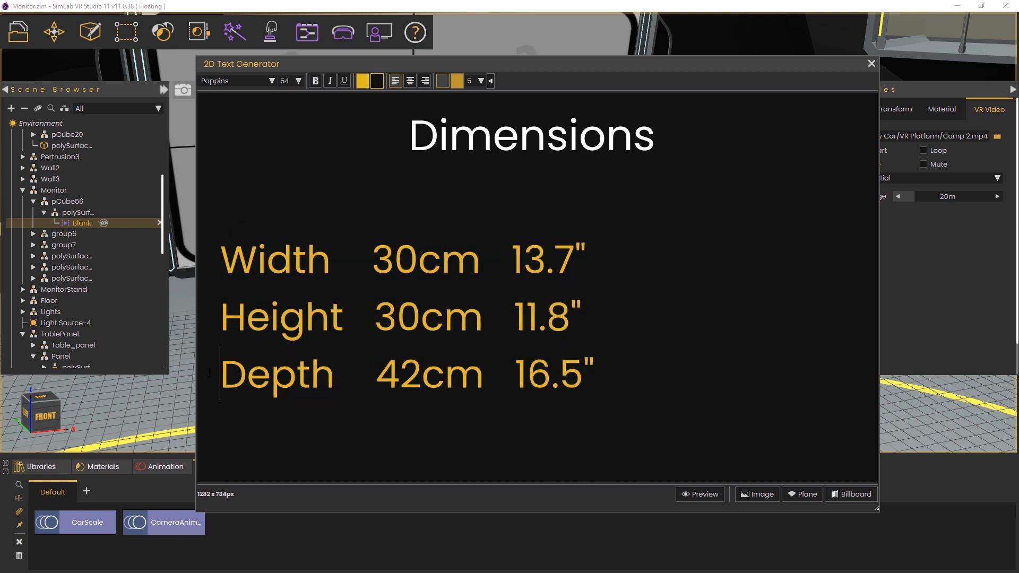
# Step: Start generating the text as a plane and pick its first point at the upper-left corner of the monitor screen
pyautogui.click(803, 497)
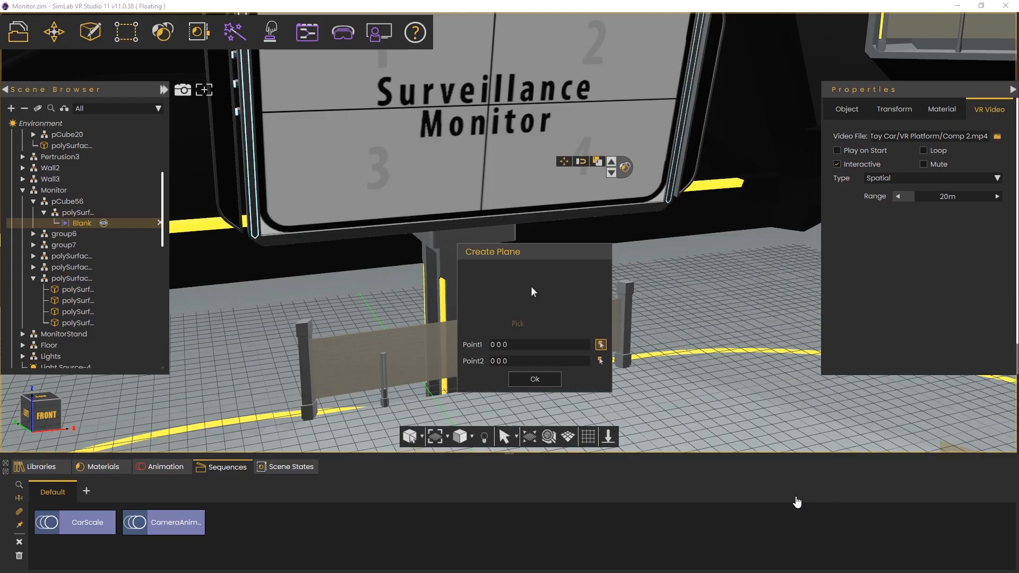
pyautogui.click(481, 274)
pyautogui.moveTo(680, 270); pyautogui.dragTo(571, 262, button='right')
pyautogui.moveTo(493, 160); pyautogui.dragTo(527, 414, button='middle')
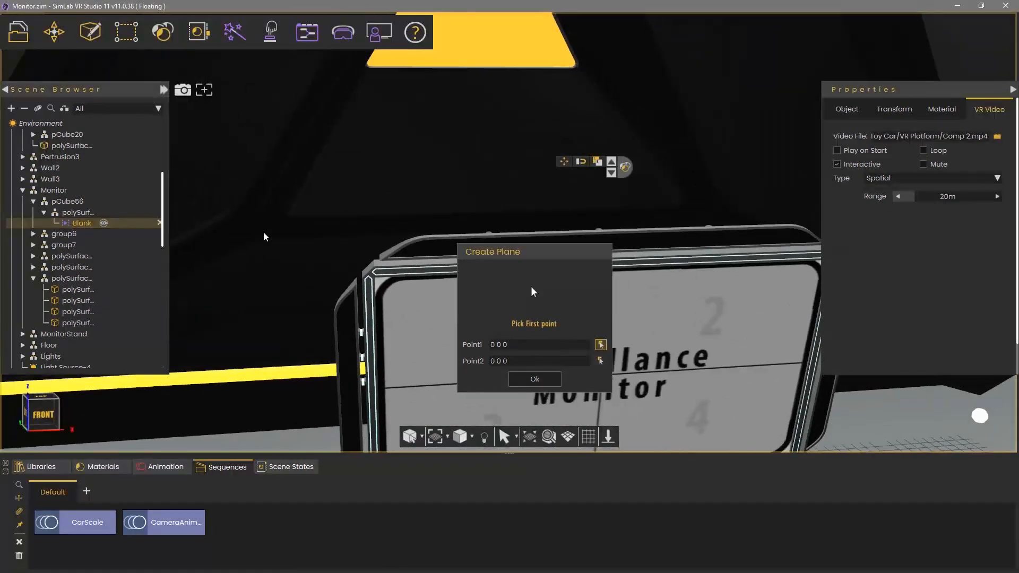
pyautogui.scroll(4, 261, 239)
pyautogui.moveTo(252, 317); pyautogui.dragTo(361, 193, button='middle')
pyautogui.moveTo(511, 189); pyautogui.dragTo(293, 399, button='middle')
pyautogui.scroll(5, 376, 227)
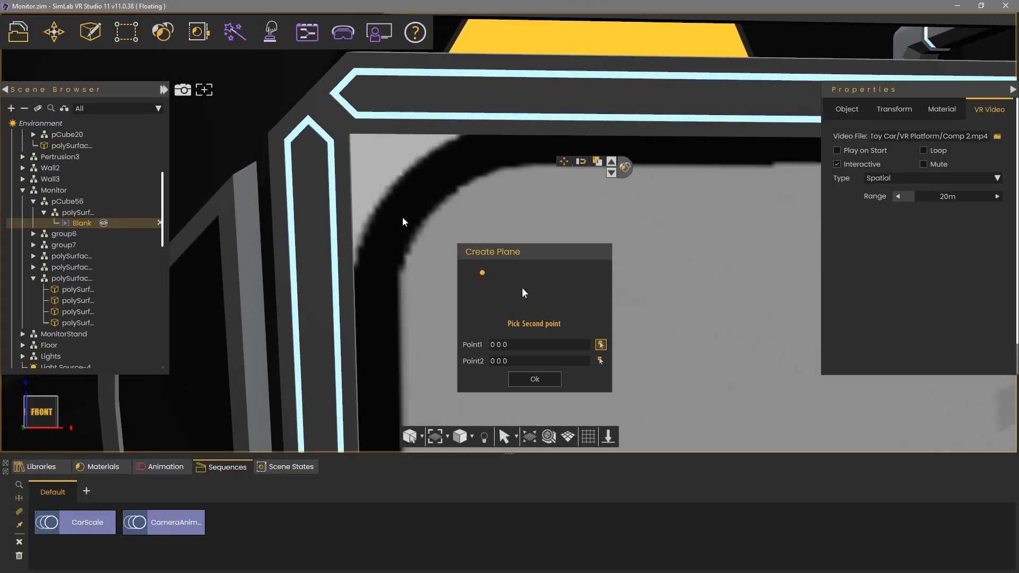
pyautogui.moveTo(325, 150); pyautogui.dragTo(336, 110, button='middle')
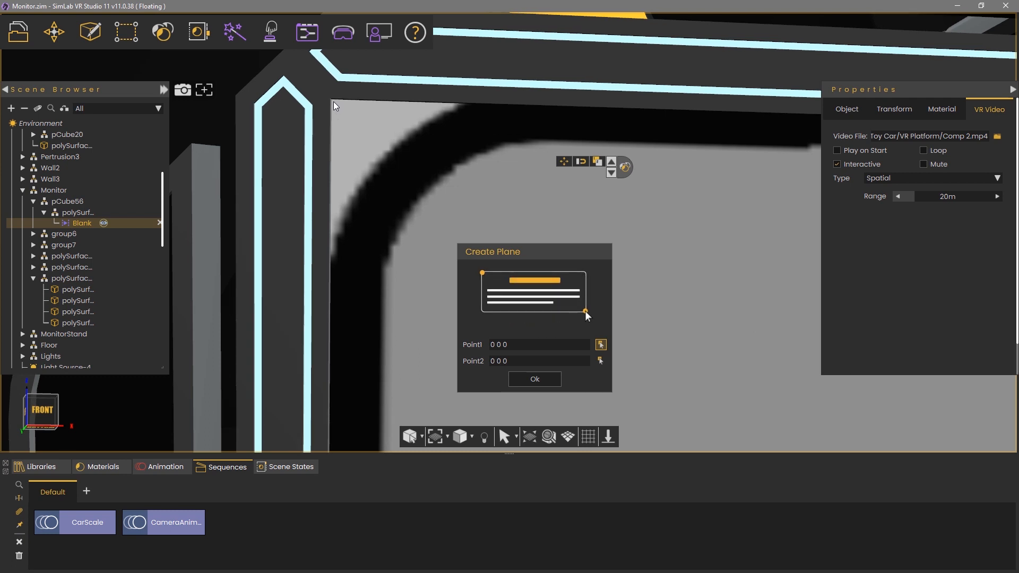
pyautogui.click(333, 100)
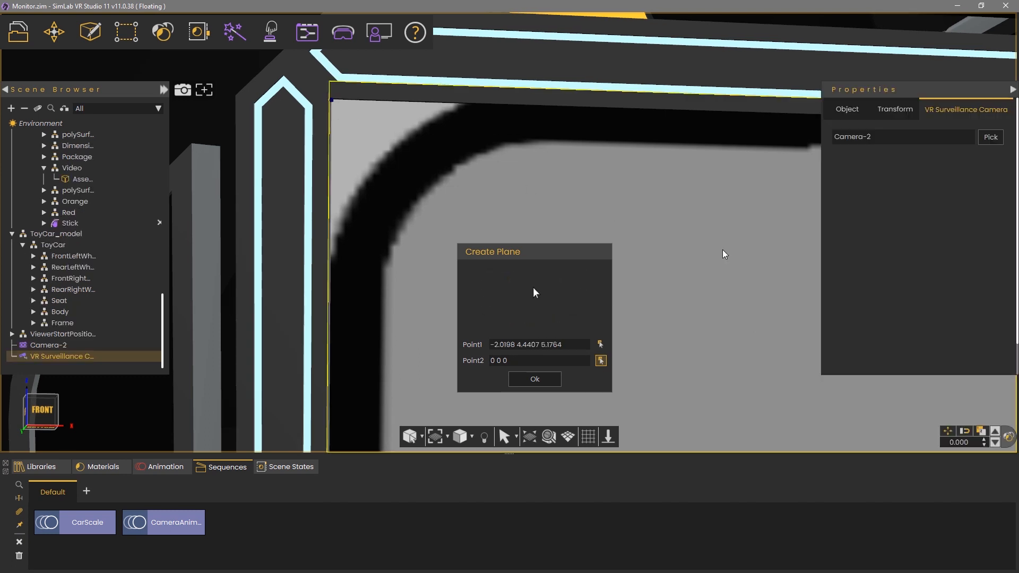
# Step: Pick the plane's second point at the lower-right corner of the monitor screen and create the Dimensions text plane
pyautogui.scroll(-3, 724, 251)
pyautogui.moveTo(724, 252); pyautogui.dragTo(407, 98, button='middle')
pyautogui.moveTo(807, 254); pyautogui.dragTo(474, 92, button='middle')
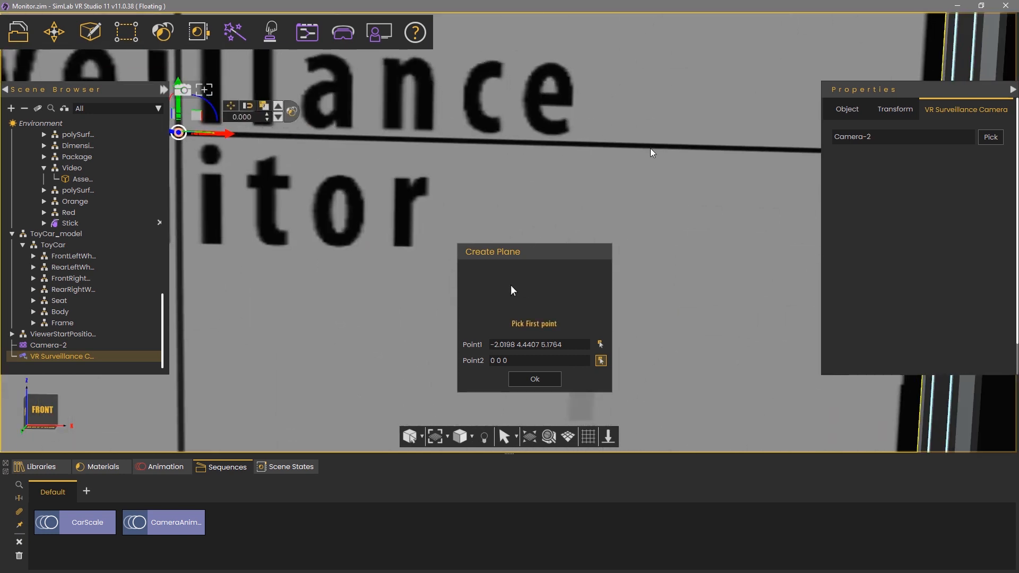
pyautogui.moveTo(719, 312); pyautogui.dragTo(383, 108, button='middle')
pyautogui.click(527, 252)
pyautogui.moveTo(527, 252); pyautogui.dragTo(294, 216)
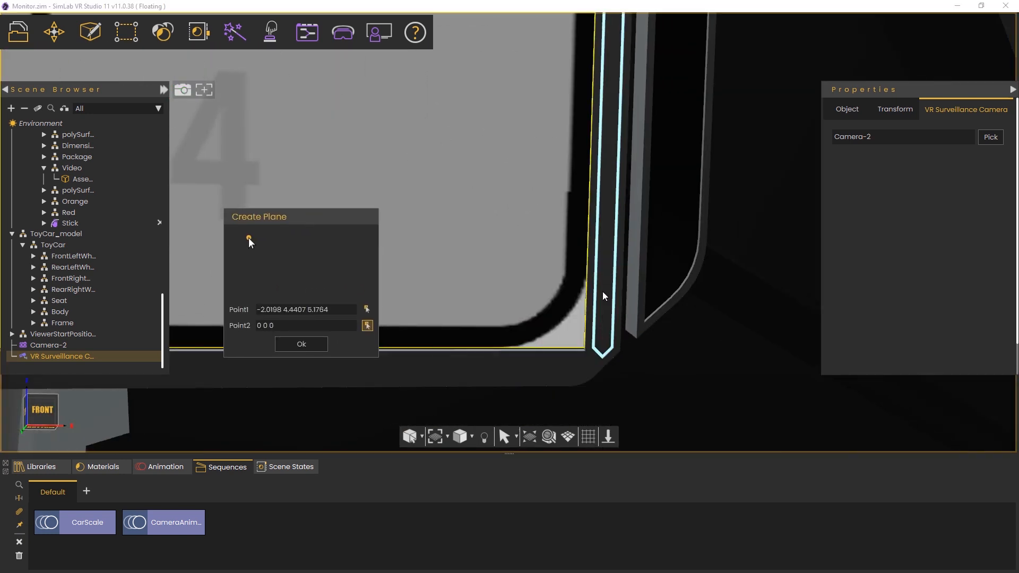
pyautogui.scroll(3, 603, 293)
pyautogui.moveTo(629, 358); pyautogui.dragTo(543, 231, button='middle')
pyautogui.scroll(4, 511, 355)
pyautogui.scroll(3, 511, 354)
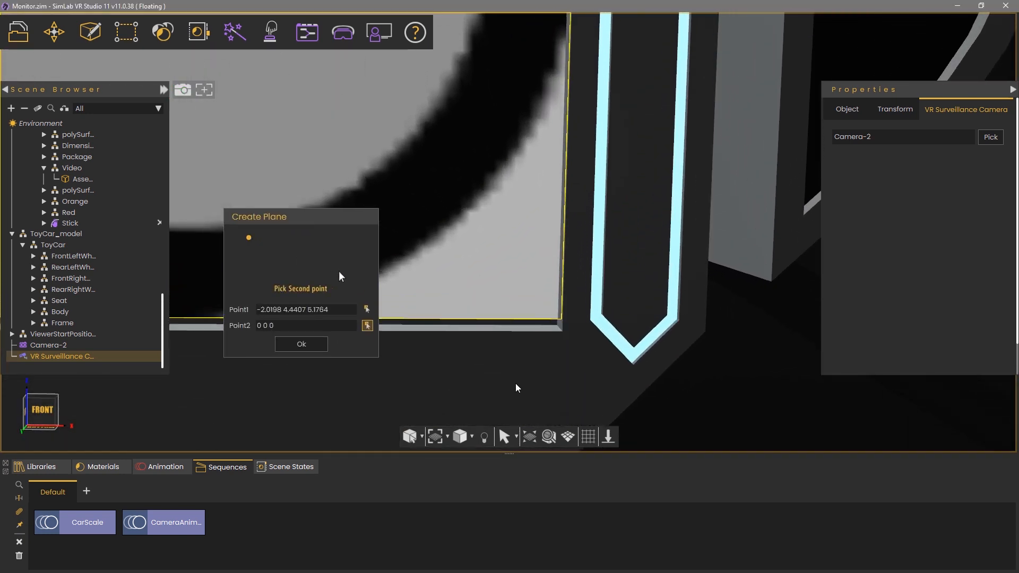
pyautogui.click(555, 321)
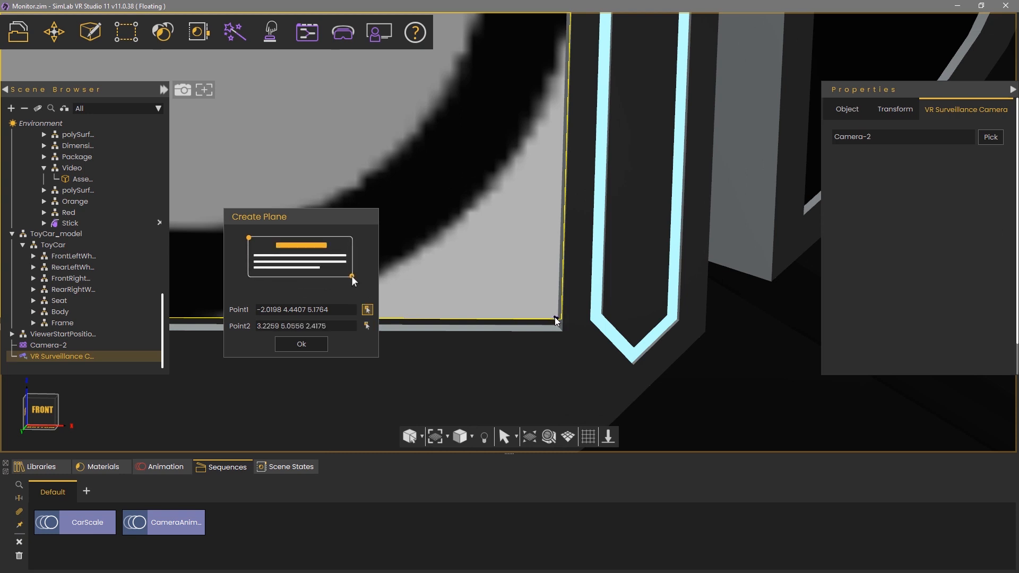
pyautogui.click(301, 345)
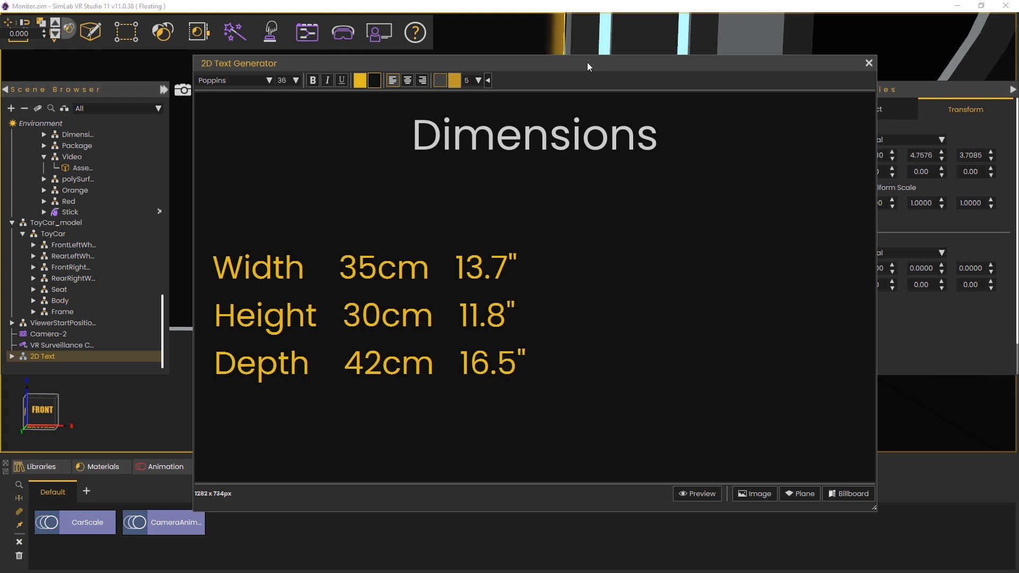
# Step: Raise the 2D Text plane to about 3.78 in Z so it fits inside the monitor's frame
pyautogui.moveTo(587, 63); pyautogui.dragTo(552, 410)
pyautogui.scroll(-4, 465, 272)
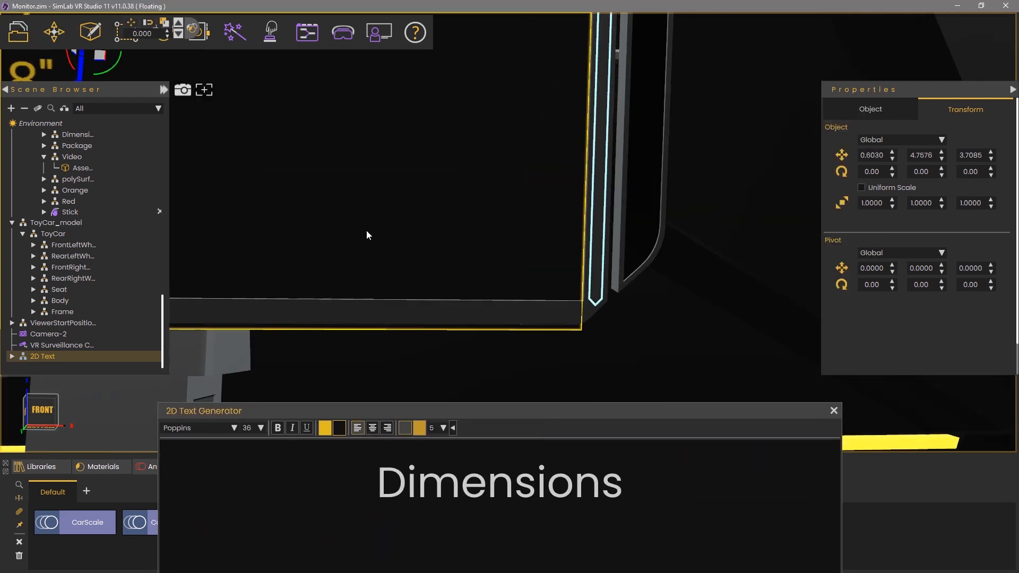
pyautogui.moveTo(369, 233); pyautogui.dragTo(615, 300, button='middle')
pyautogui.scroll(-2, 519, 218)
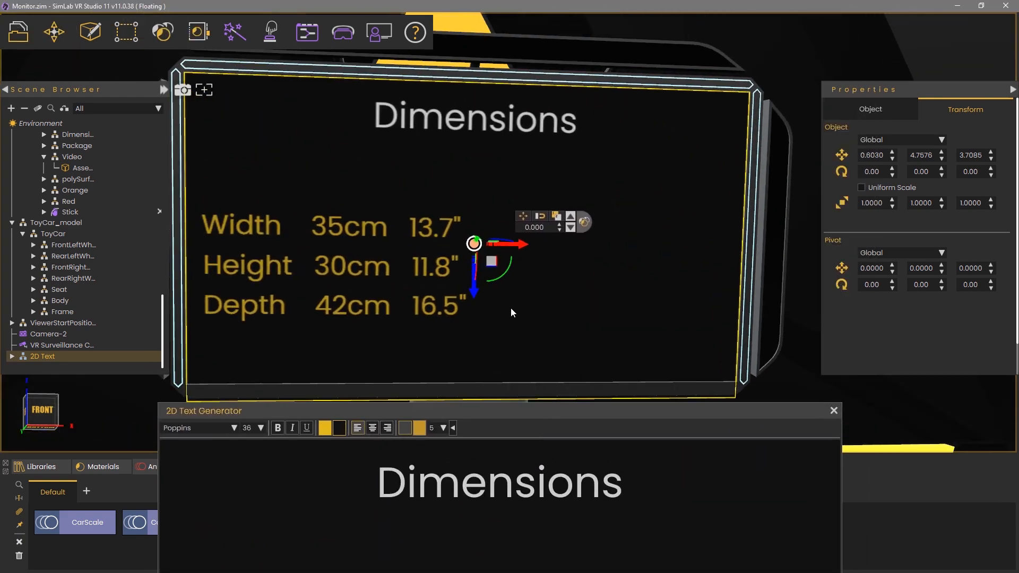
pyautogui.moveTo(534, 308); pyautogui.dragTo(547, 315, button='middle')
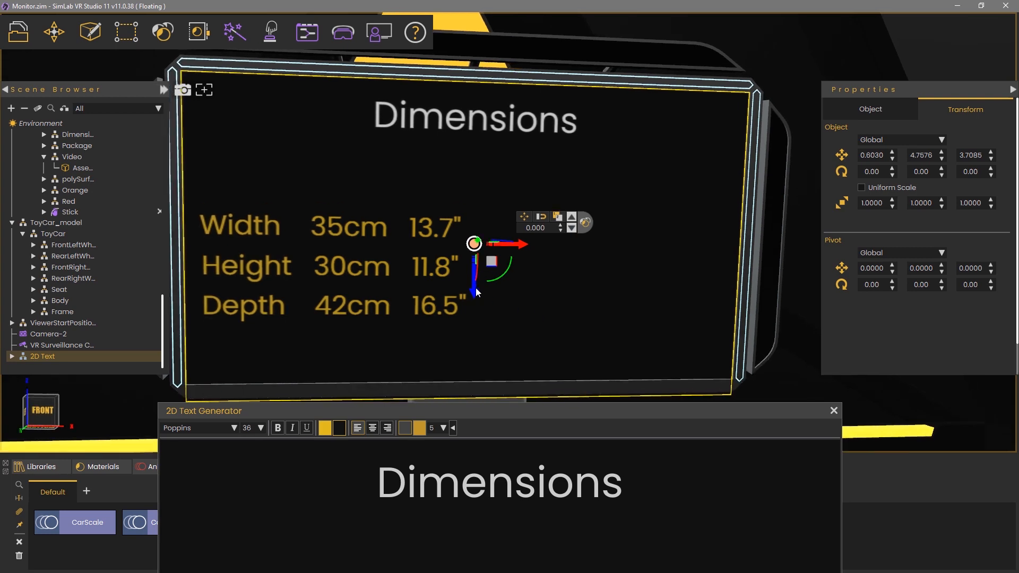
pyautogui.moveTo(475, 292); pyautogui.dragTo(478, 234)
# Step: Shift the 2D Text plane along Y to about 4.73 to set its depth against the monitor screen
pyautogui.moveTo(477, 233); pyautogui.dragTo(615, 342, button='middle')
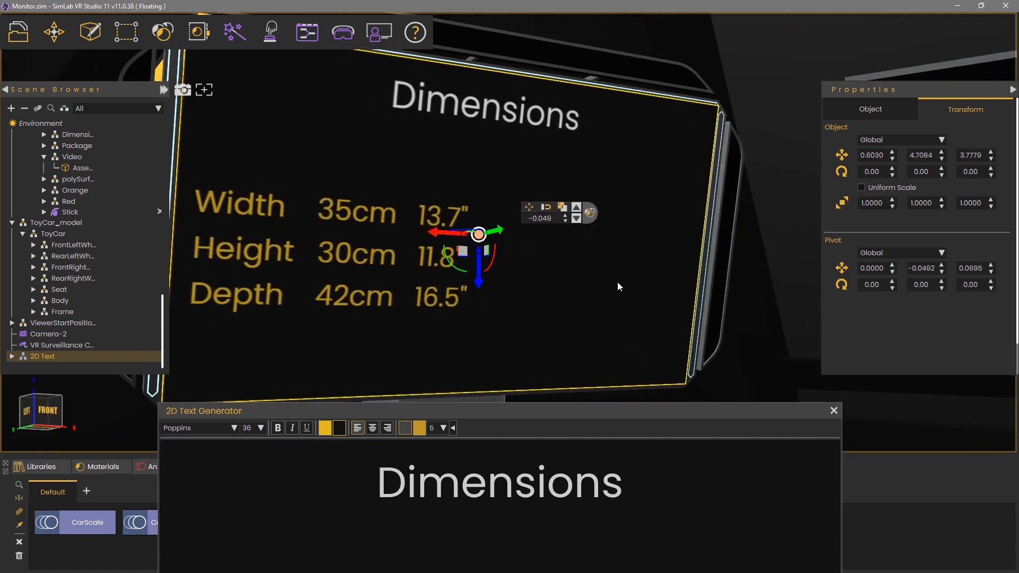
pyautogui.moveTo(617, 282); pyautogui.dragTo(566, 246, button='middle')
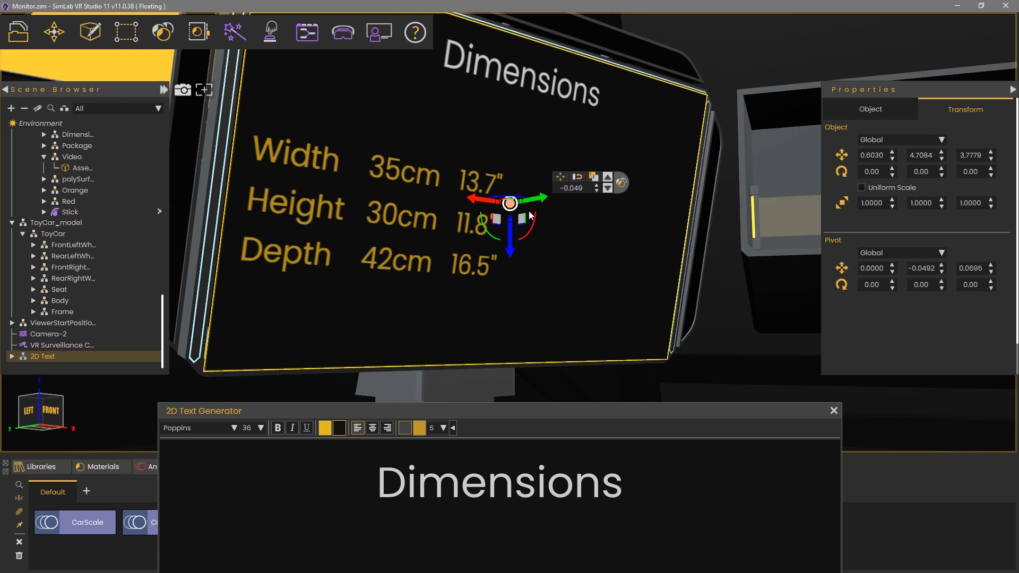
pyautogui.moveTo(533, 201); pyautogui.dragTo(529, 200)
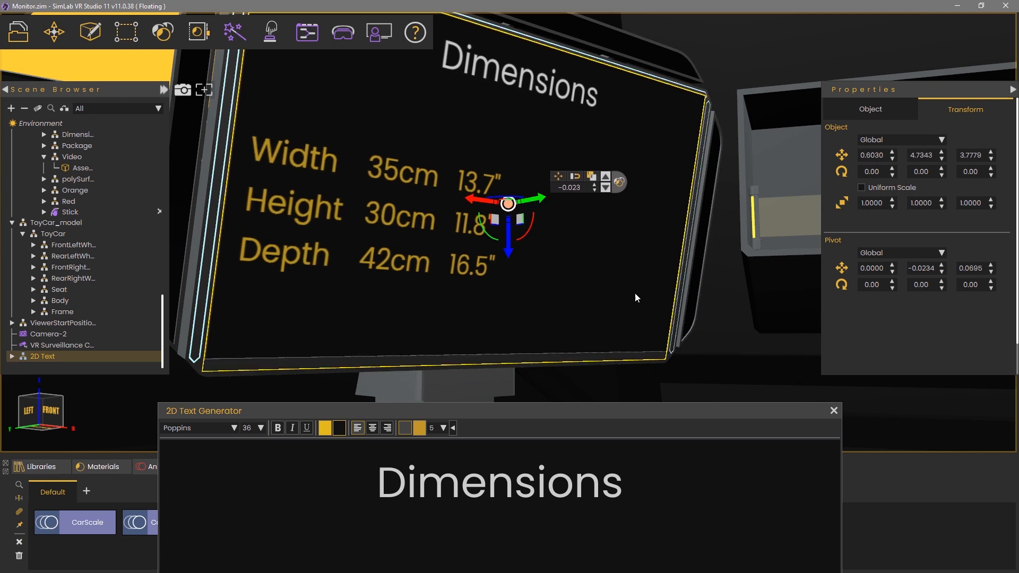
pyautogui.moveTo(635, 295); pyautogui.dragTo(354, 311, button='middle')
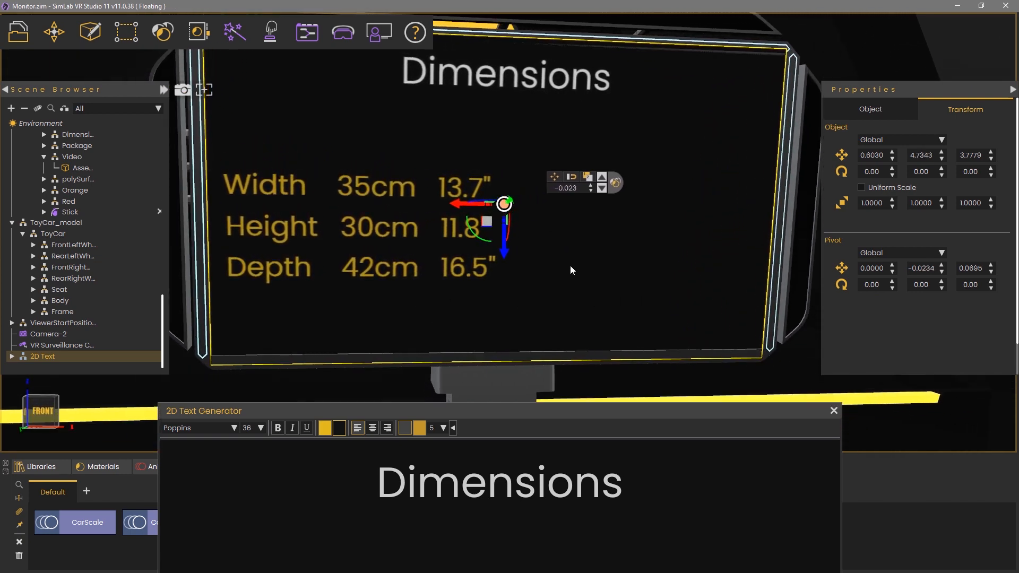
pyautogui.moveTo(662, 270); pyautogui.dragTo(662, 279, button='middle')
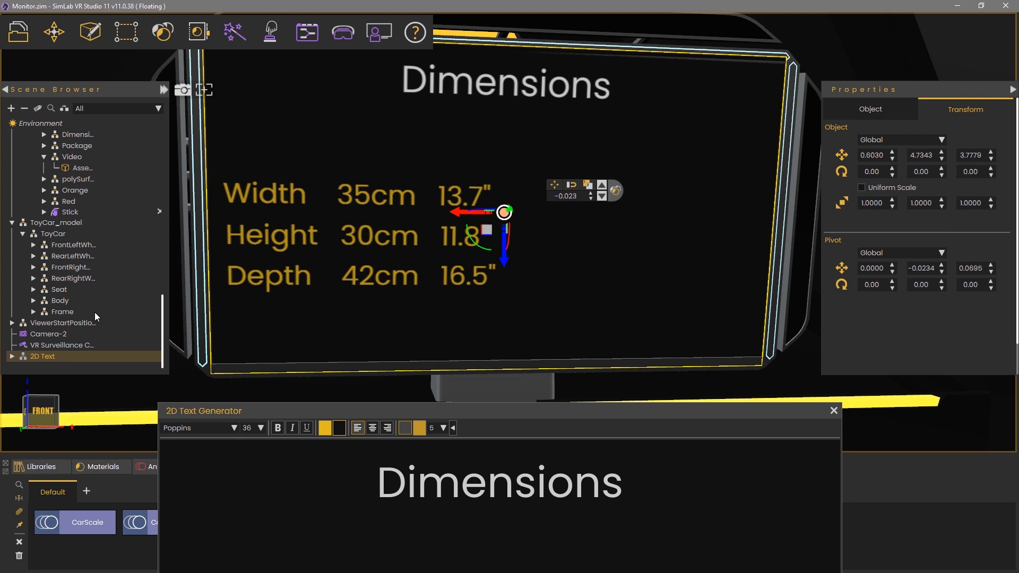
# Step: Rename the 2D Text object in the scene as Dimensions
pyautogui.doubleClick(52, 358)
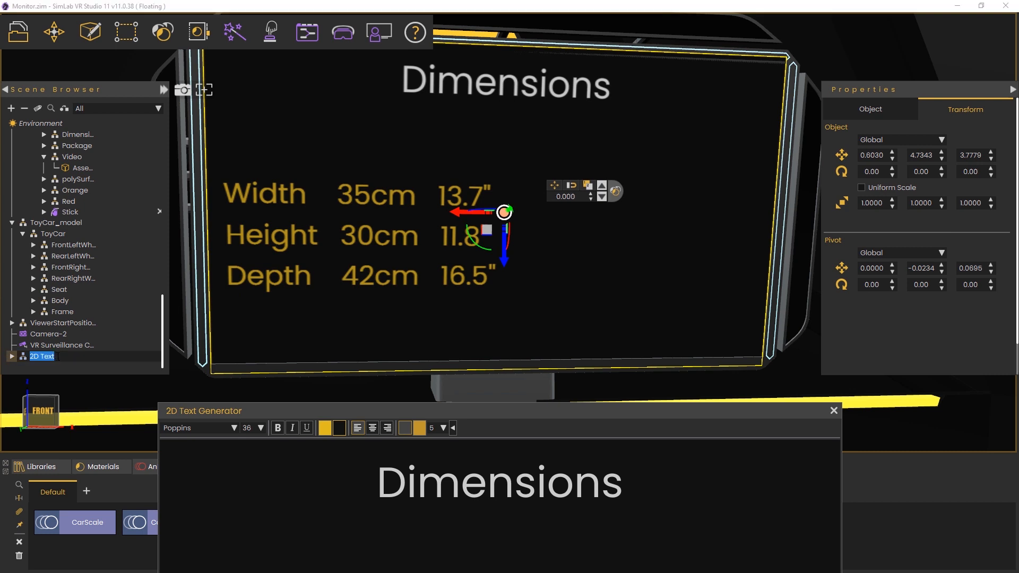
pyautogui.write('Dimensions')
pyautogui.press('Return')
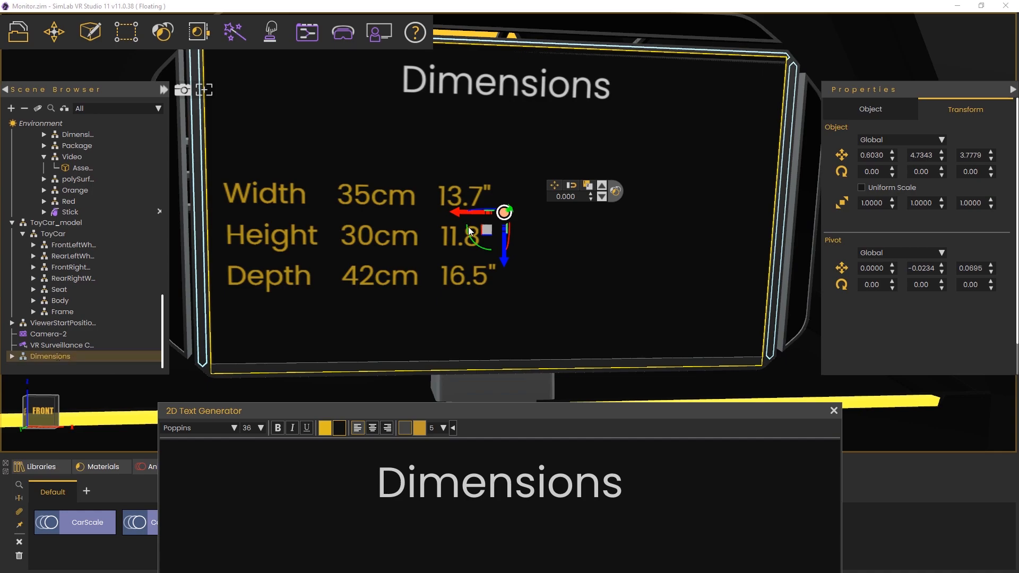
# Step: Return to the 2D text editor and replace the title Dimensions with "Package Details"
pyautogui.moveTo(468, 232); pyautogui.dragTo(483, 277, button='middle')
pyautogui.scroll(-6, 477, 208)
pyautogui.scroll(4, 483, 278)
pyautogui.moveTo(502, 146); pyautogui.dragTo(611, 314, button='middle')
pyautogui.moveTo(407, 107); pyautogui.dragTo(455, 289, button='middle')
pyautogui.moveTo(372, 126); pyautogui.dragTo(450, 295, button='middle')
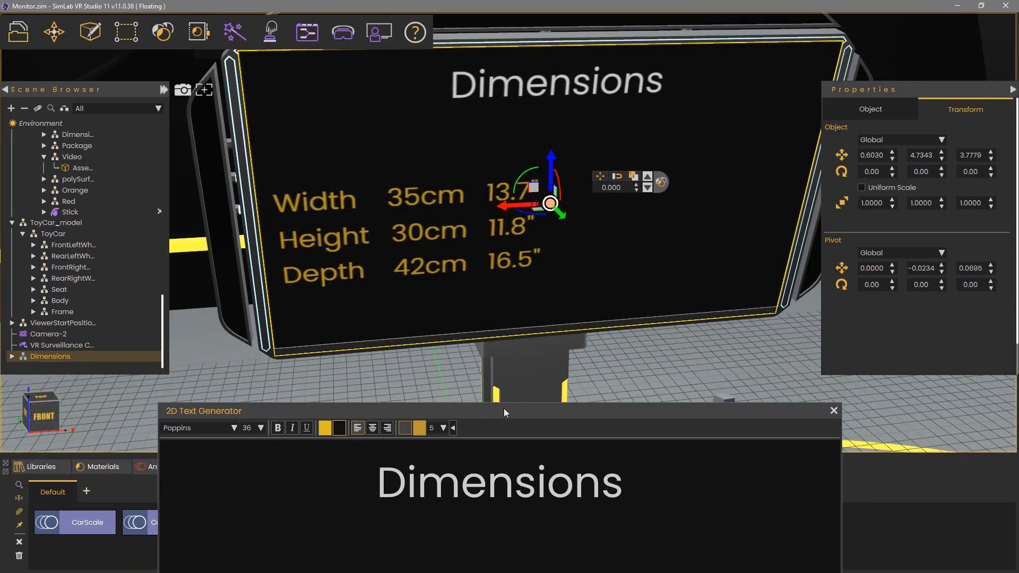
pyautogui.moveTo(504, 409); pyautogui.dragTo(509, 69)
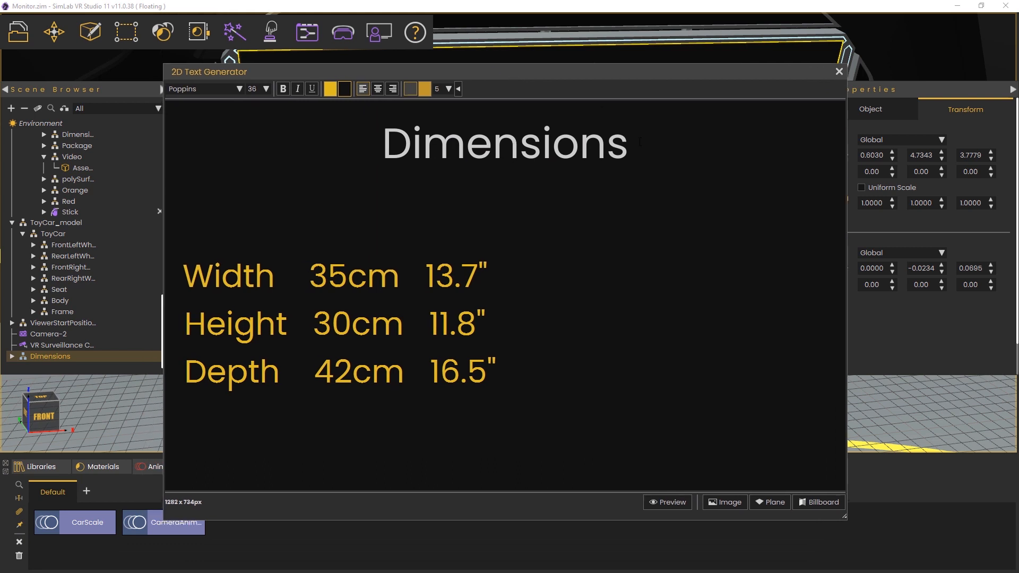
pyautogui.moveTo(640, 142); pyautogui.dragTo(407, 143)
pyautogui.hotkey('shift', 'Left')
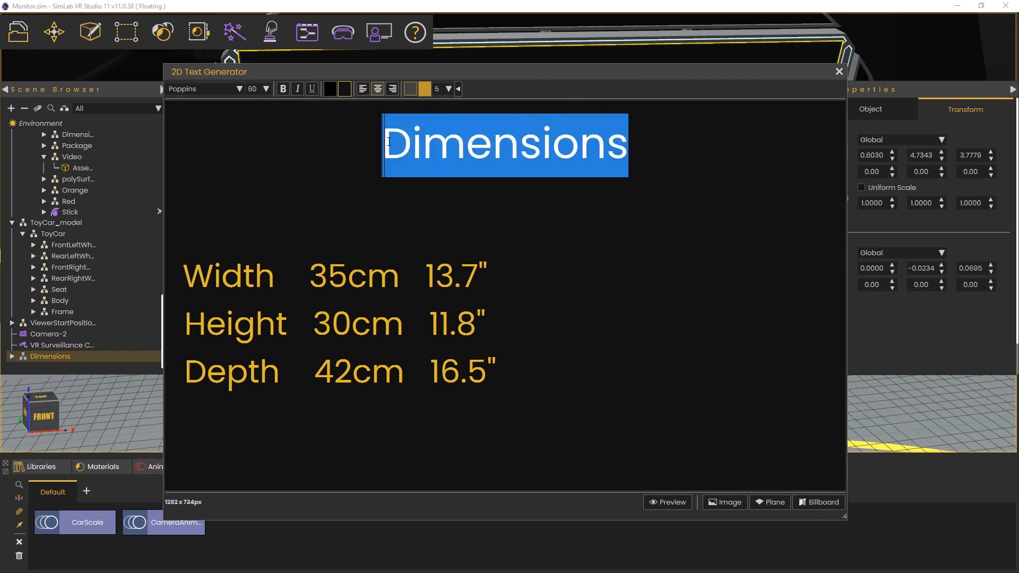
pyautogui.write('Package Details')
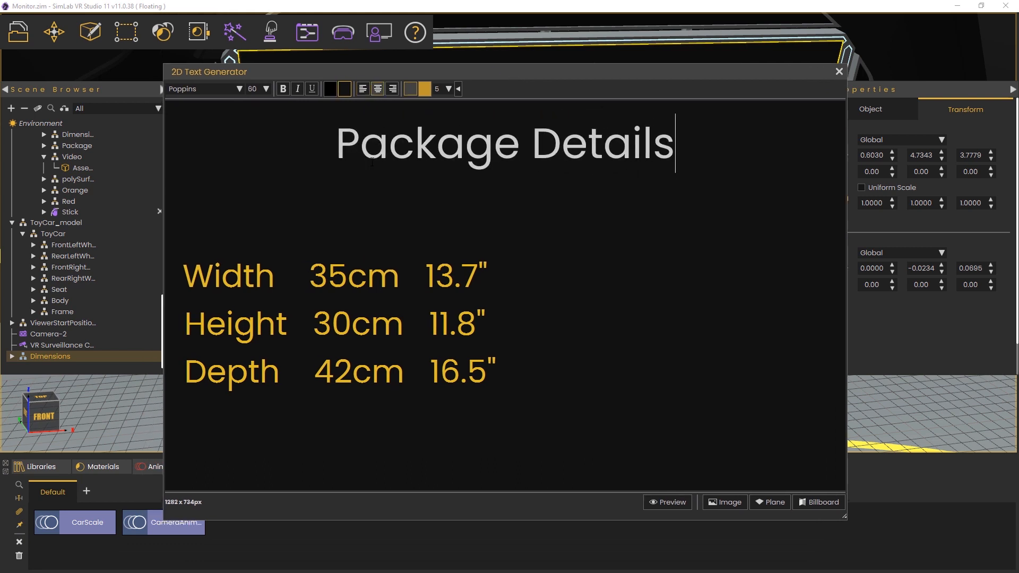
# Step: Change the Width line's values to 45cm and 17.7"
pyautogui.moveTo(309, 276); pyautogui.dragTo(349, 276)
pyautogui.write('45')
pyautogui.moveTo(436, 276); pyautogui.dragTo(477, 277)
pyautogui.press('BackSpace')
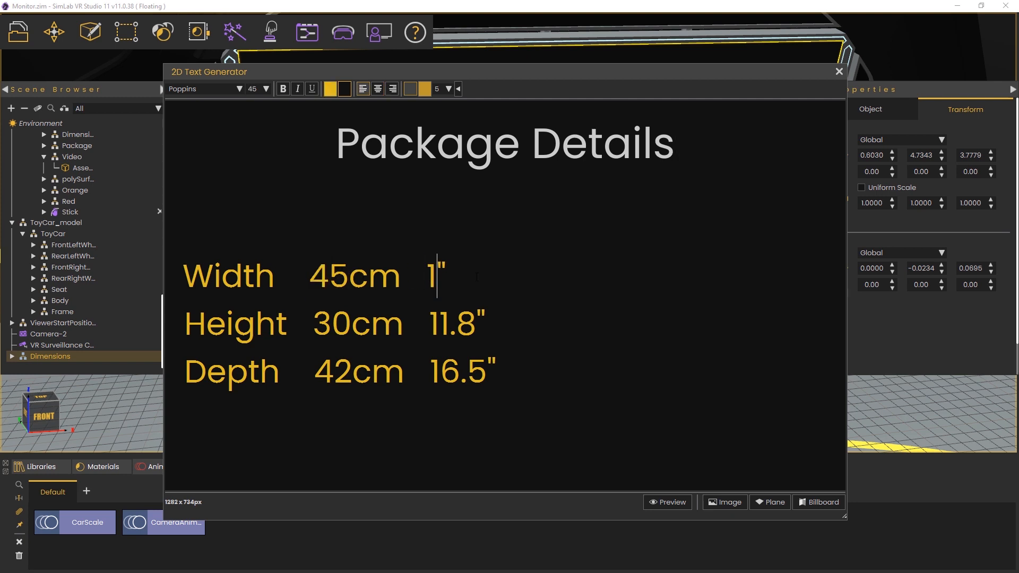
pyautogui.write('7.7')
# Step: Change the Height line's values to 40cm and 15.7"
pyautogui.moveTo(313, 324); pyautogui.dragTo(352, 324)
pyautogui.write('40')
pyautogui.click(450, 324)
pyautogui.press('BackSpace')
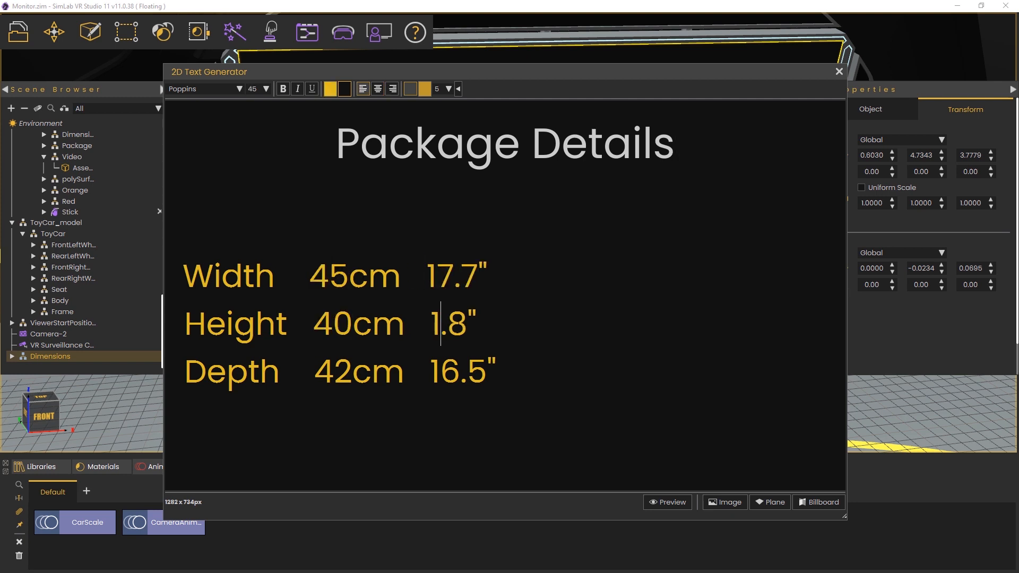
pyautogui.write('5')
pyautogui.moveTo(467, 324); pyautogui.dragTo(484, 324)
pyautogui.write('7')
# Step: Change the Depth line's values to 45cm and 17.7"
pyautogui.moveTo(336, 372); pyautogui.dragTo(353, 372)
pyautogui.write('5')
pyautogui.moveTo(442, 373); pyautogui.dragTo(485, 372)
pyautogui.press('BackSpace')
pyautogui.write('7.7')
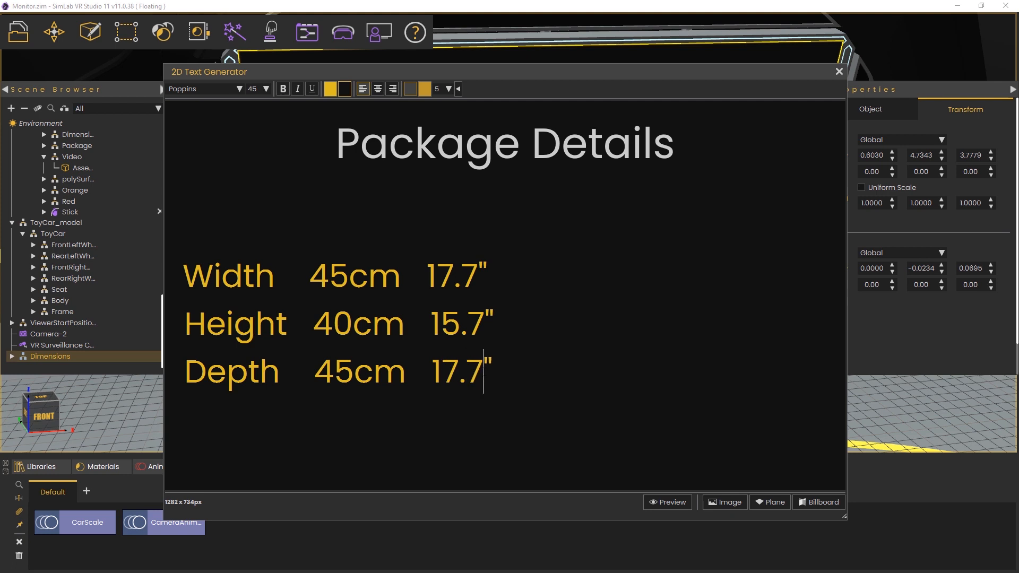
# Step: Add the heading "Assembly Parts :" below the Depth line, leaving one blank line between them
pyautogui.click(514, 368)
pyautogui.press('Return')
pyautogui.press('Return')
pyautogui.write('Assem')
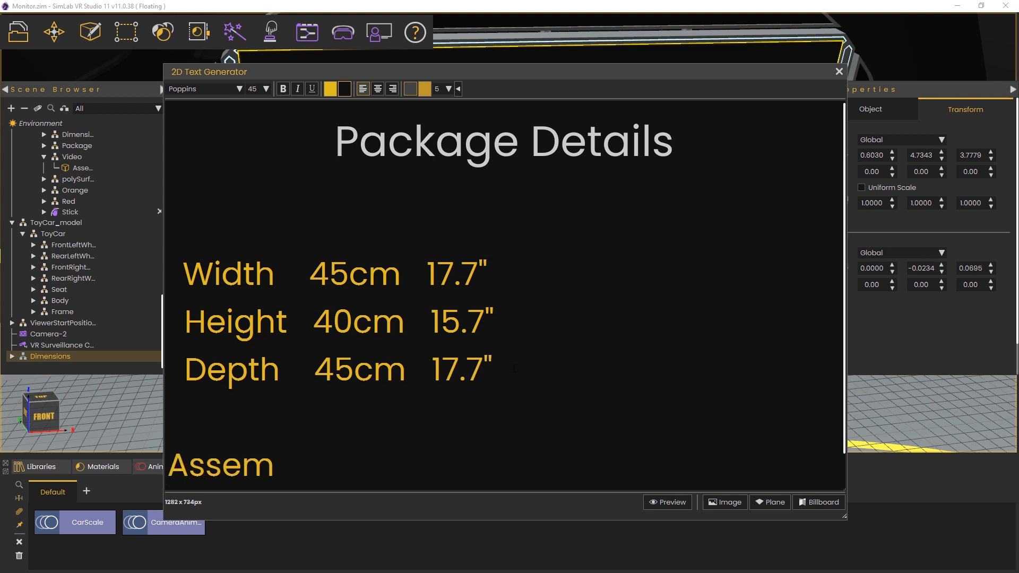
pyautogui.write('bly Parts :')
pyautogui.press('Return')
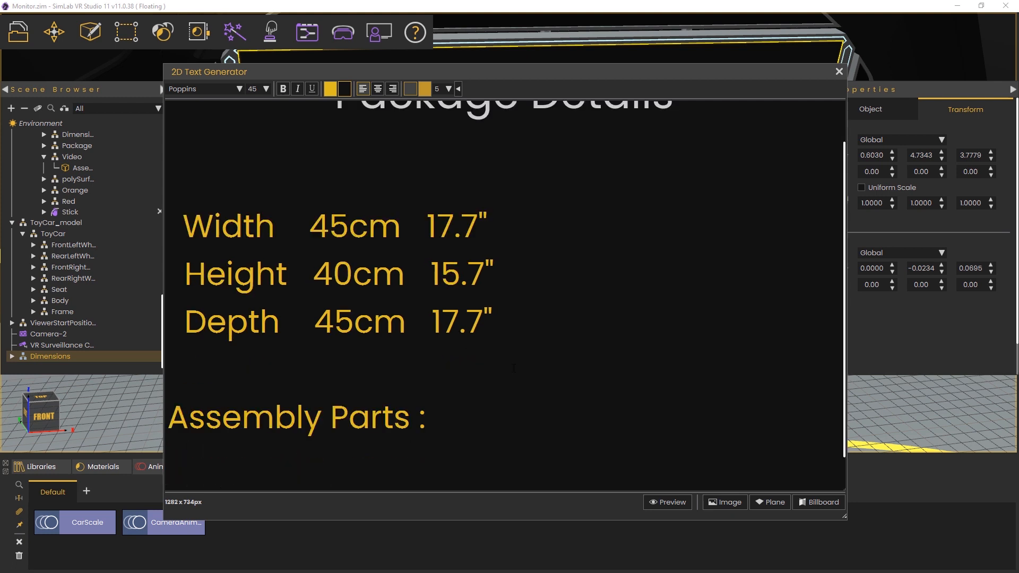
# Step: Enter the parts list "1xFrame 1xBody 1xSeat 4xWheels" on the line under the Assembly Parts heading
pyautogui.write('1xFrame 1X')
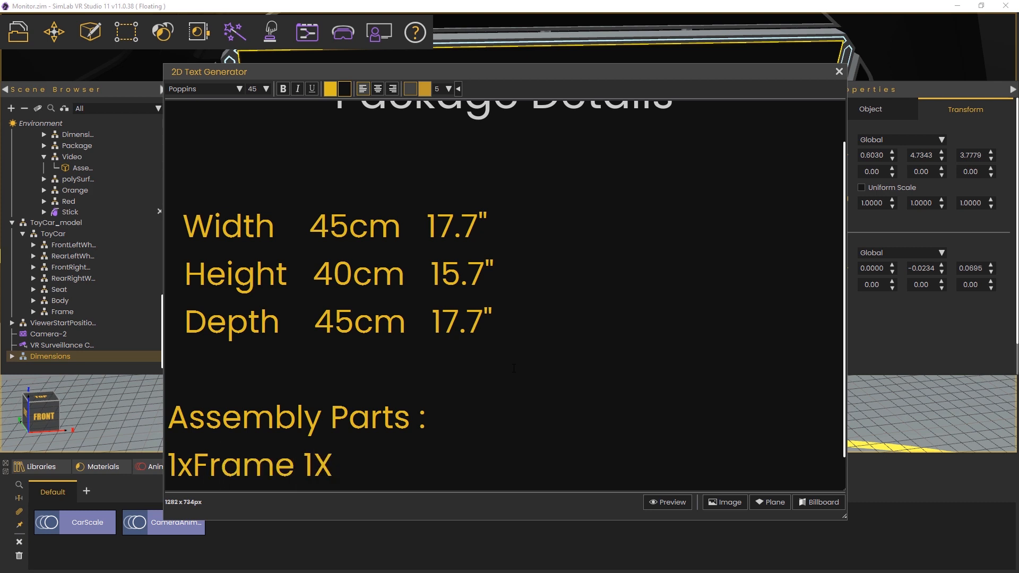
pyautogui.press('BackSpace')
pyautogui.write('xBody')
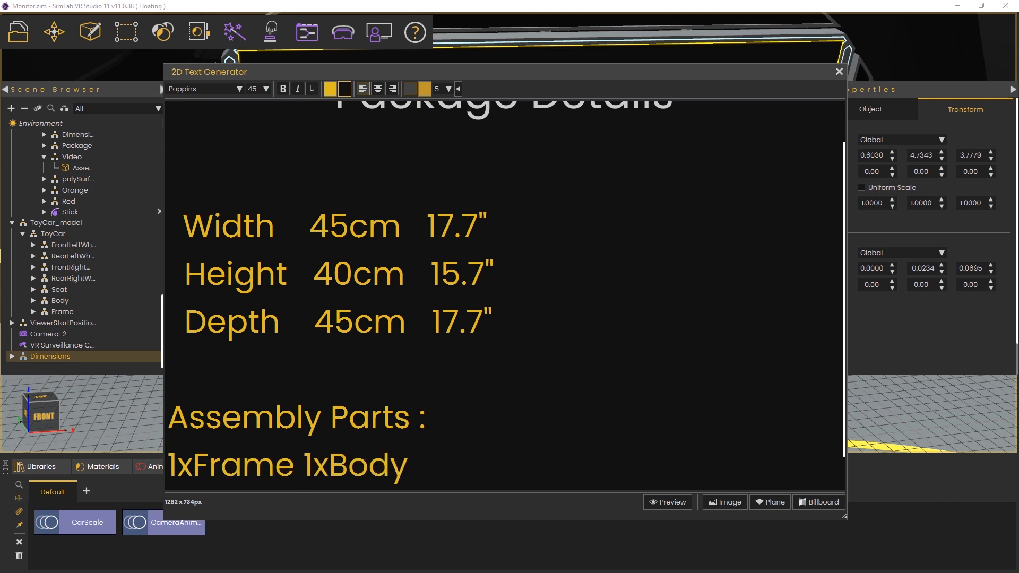
pyautogui.write(' 1xSeat 4xWheels')
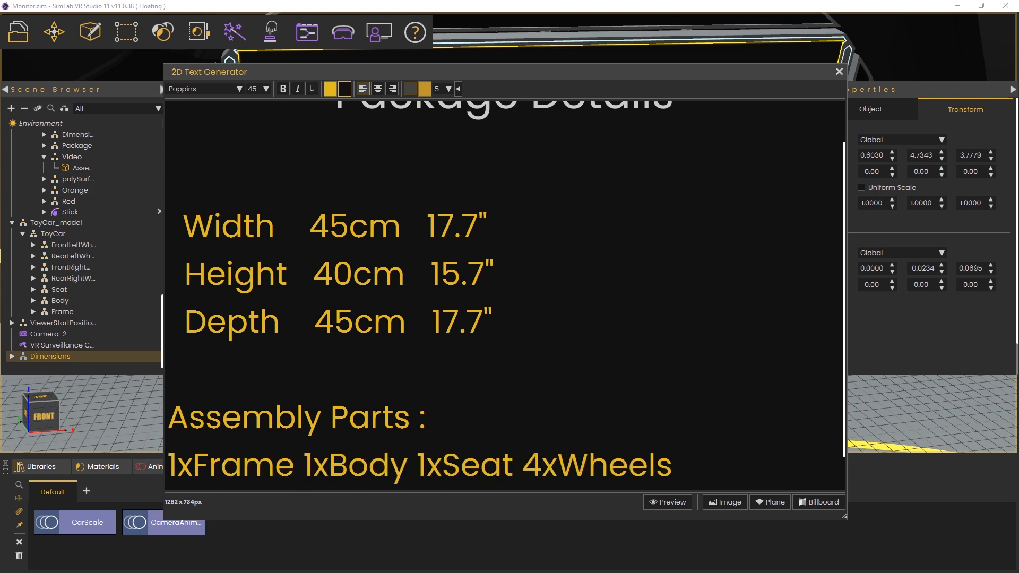
# Step: Space out the parts list so it reads "1x Frame 1x Body 1x Seat 4x Wheels"
pyautogui.hotkey('ctrl', 'Right')
pyautogui.press('Right')
pyautogui.press('Right')
pyautogui.hotkey('ctrl', 'Right')
pyautogui.press('space')
pyautogui.press('space')
pyautogui.press('Right')
pyautogui.press('Right')
pyautogui.hotkey('ctrl', 'Right')
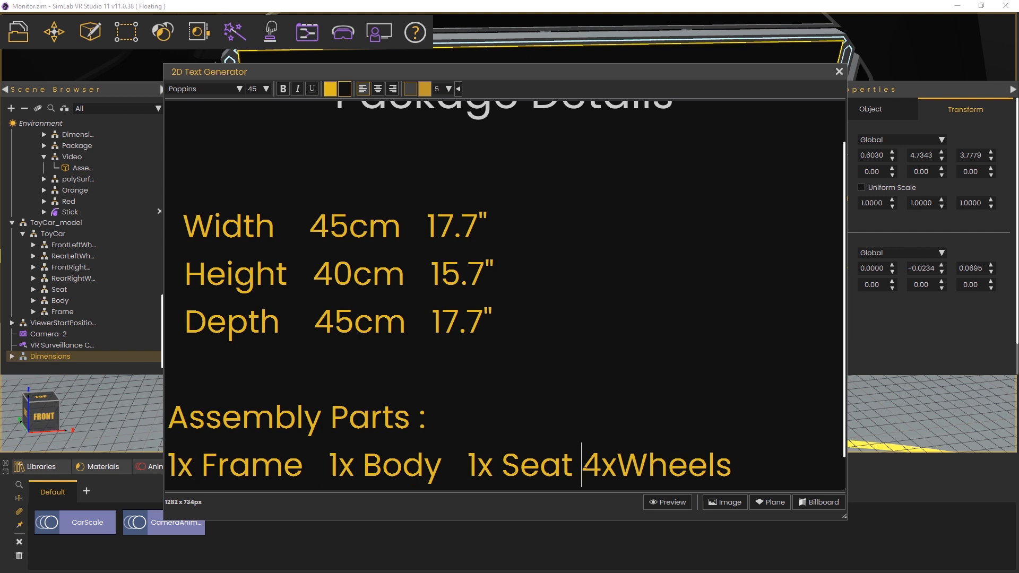
pyautogui.press('Right')
pyautogui.press('Right')
# Step: Set the font size of the Width, Height and Depth lines and the Assembly Parts heading to 28
pyautogui.moveTo(501, 339); pyautogui.dragTo(312, 160)
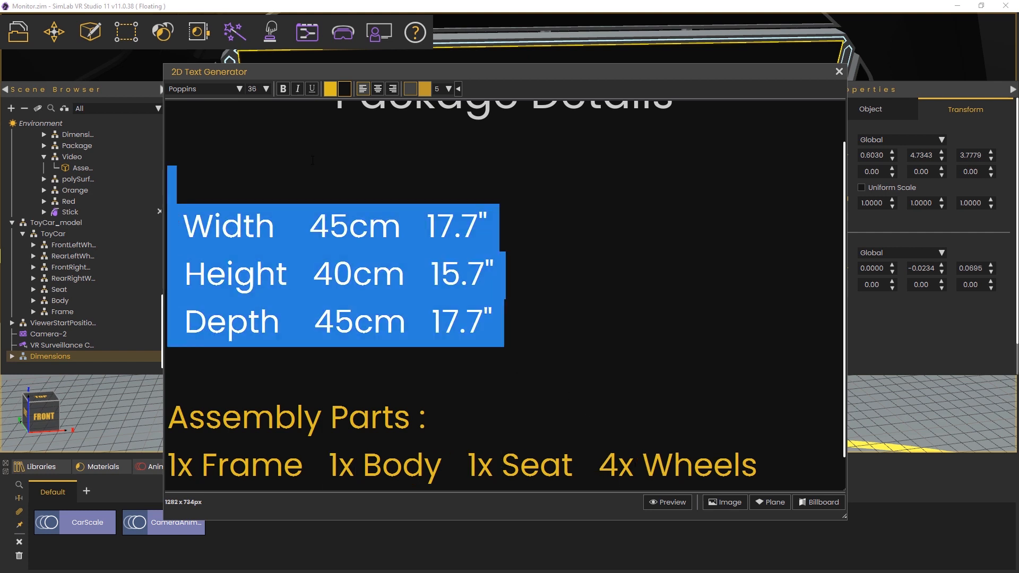
pyautogui.click(267, 91)
pyautogui.click(267, 90)
pyautogui.click(268, 89)
pyautogui.click(250, 153)
pyautogui.tripleClick(370, 378)
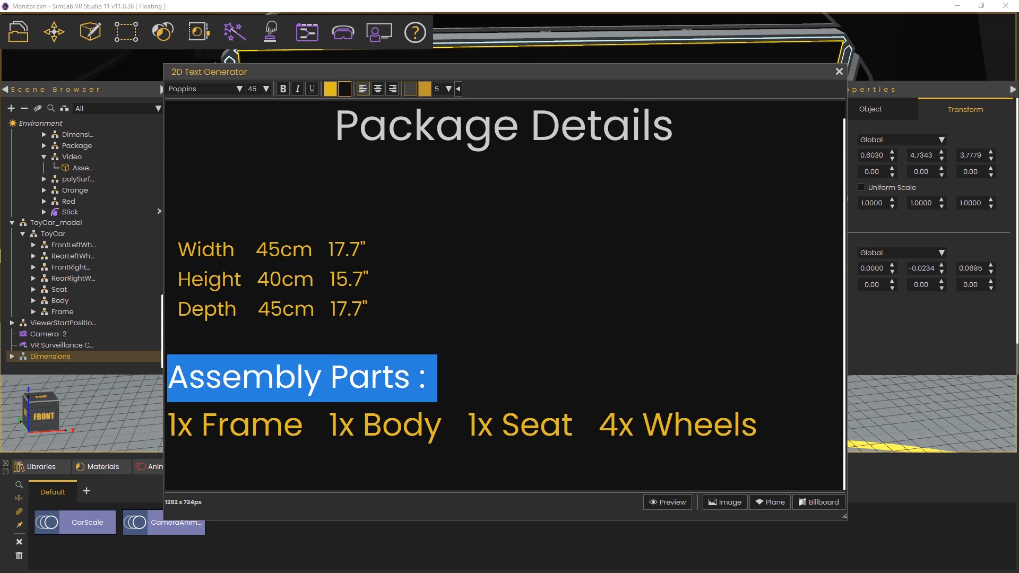
pyautogui.click(267, 91)
pyautogui.click(251, 159)
# Step: Set the parts list line to font size 36 and colour its text white
pyautogui.tripleClick(380, 424)
pyautogui.click(267, 91)
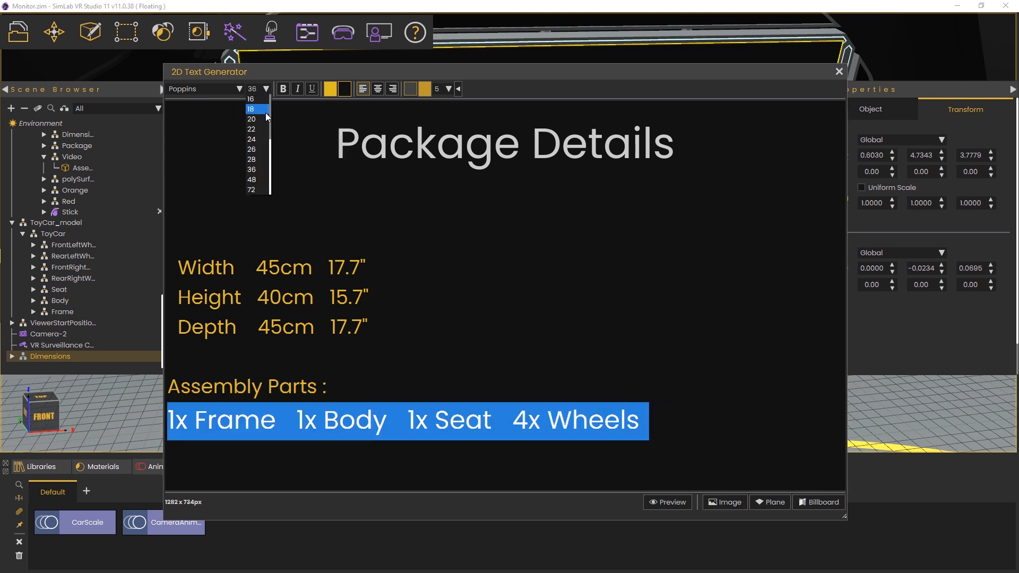
pyautogui.click(252, 169)
pyautogui.click(334, 89)
pyautogui.moveTo(422, 257); pyautogui.dragTo(365, 260)
pyautogui.click(553, 382)
pyautogui.click(604, 420)
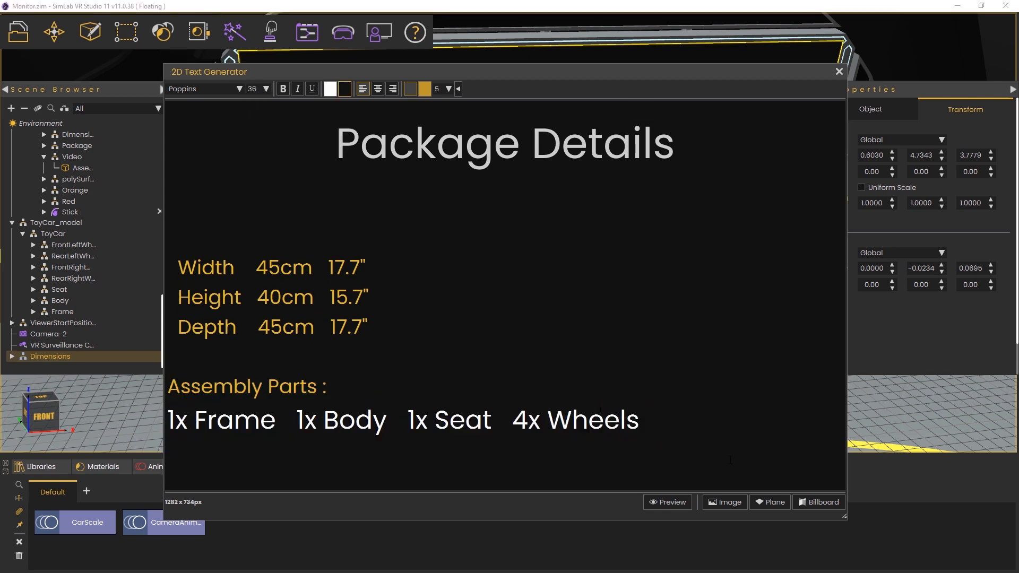
# Step: Create a plane from the Package Details text, spanning the monitor screen from its upper-left to its lower-right corner
pyautogui.click(769, 504)
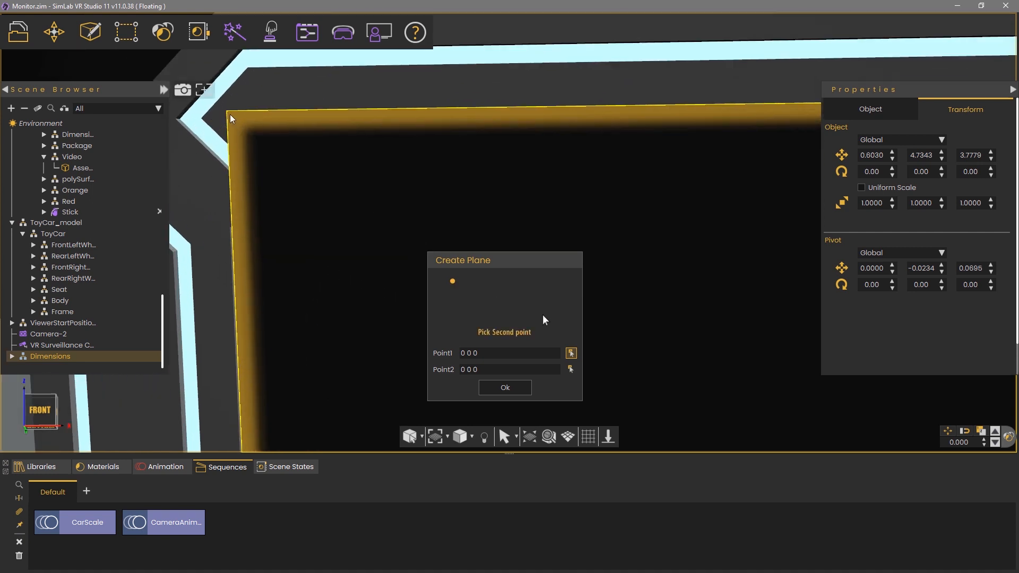
pyautogui.click(228, 114)
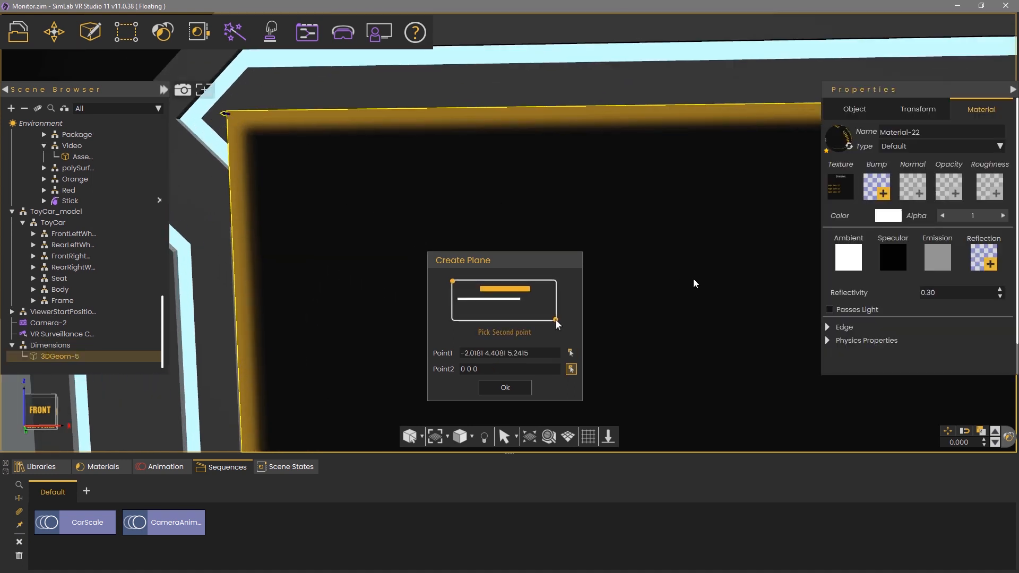
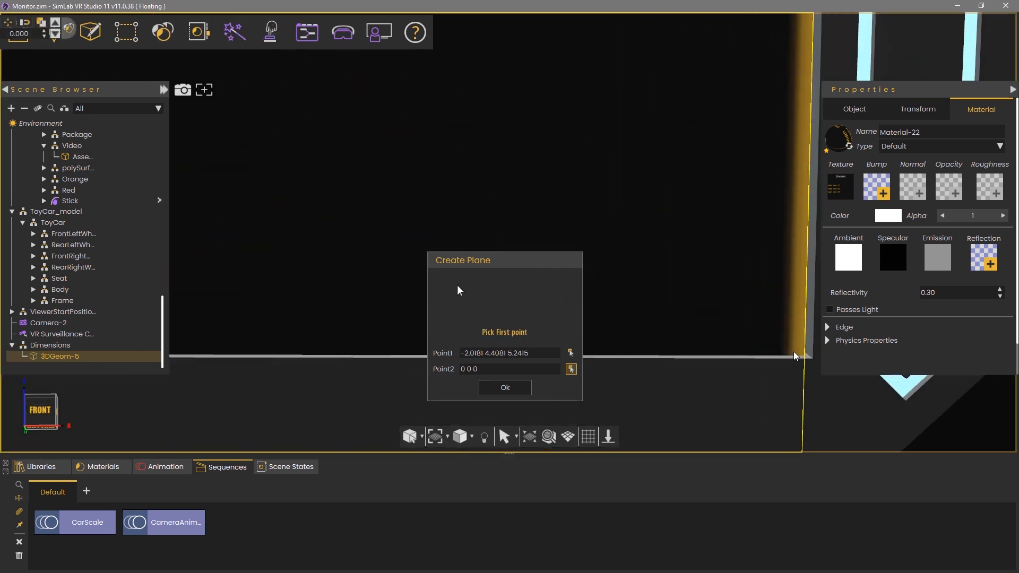
pyautogui.click(797, 354)
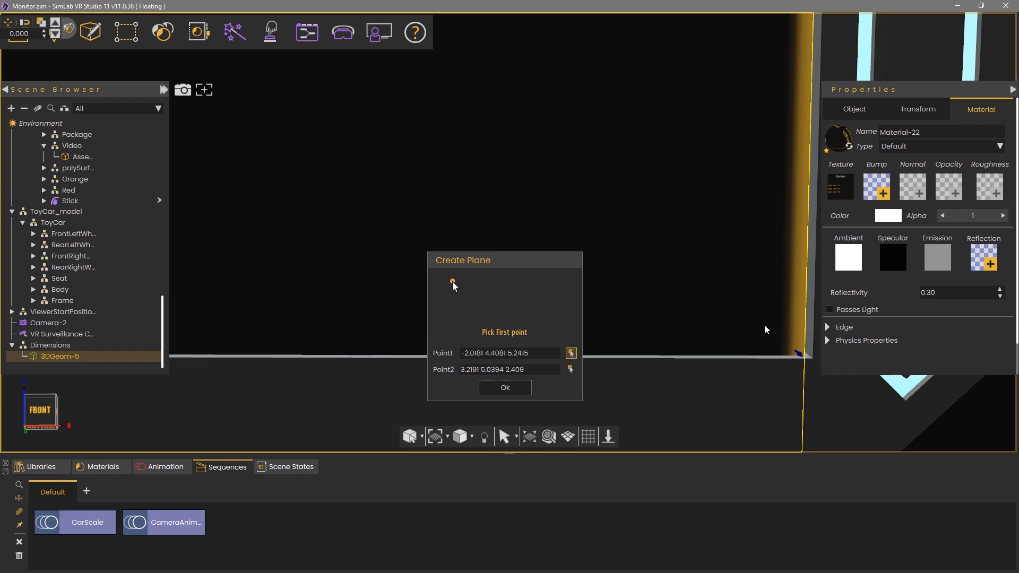
pyautogui.click(505, 388)
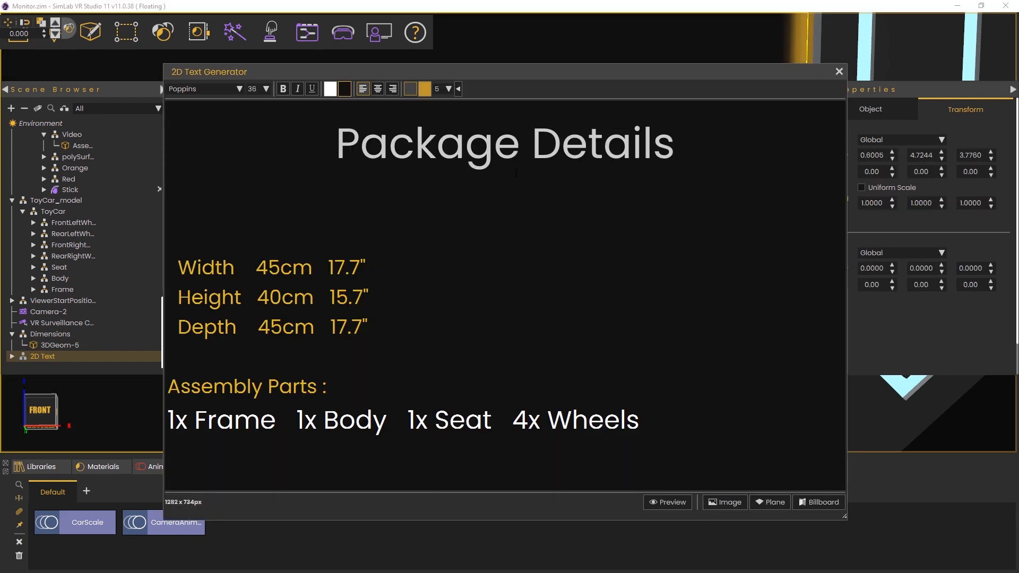
# Step: Rename the new 2D Text object as Package in the scene tree
pyautogui.moveTo(508, 77); pyautogui.dragTo(555, 408)
pyautogui.moveTo(494, 119); pyautogui.dragTo(516, 261, button='middle')
pyautogui.scroll(-5, 516, 260)
pyautogui.moveTo(425, 255); pyautogui.dragTo(721, 312, button='middle')
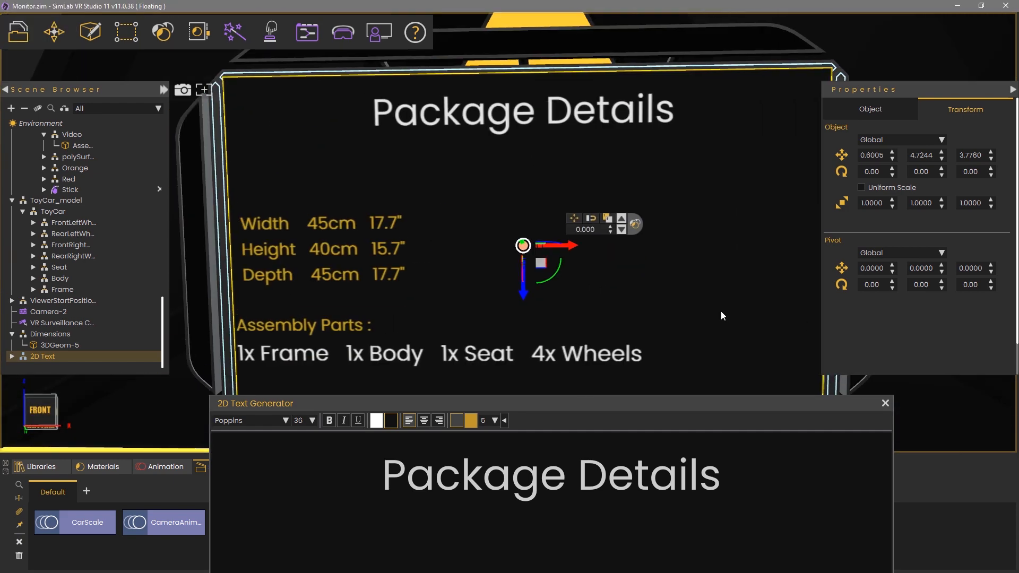
pyautogui.moveTo(596, 296); pyautogui.dragTo(635, 305, button='right')
pyautogui.moveTo(592, 247); pyautogui.dragTo(590, 206, button='middle')
pyautogui.scroll(-3, 643, 289)
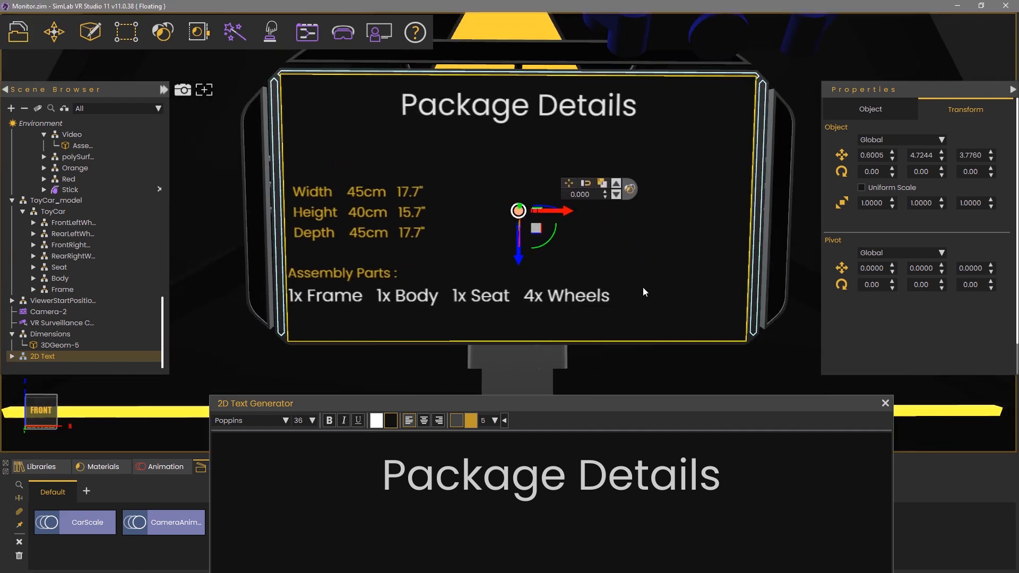
pyautogui.click(66, 355)
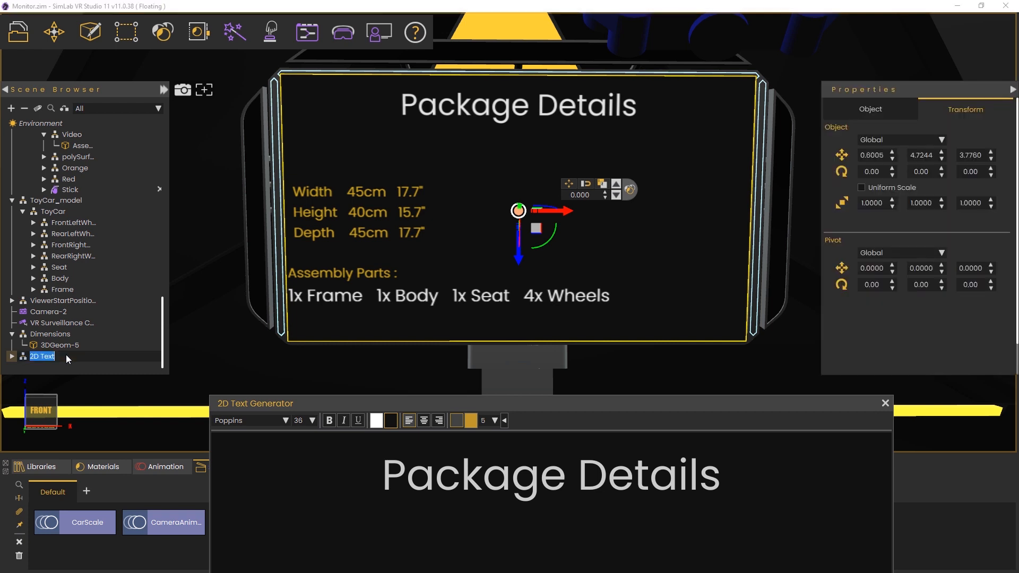
pyautogui.write('Package')
pyautogui.press('Return')
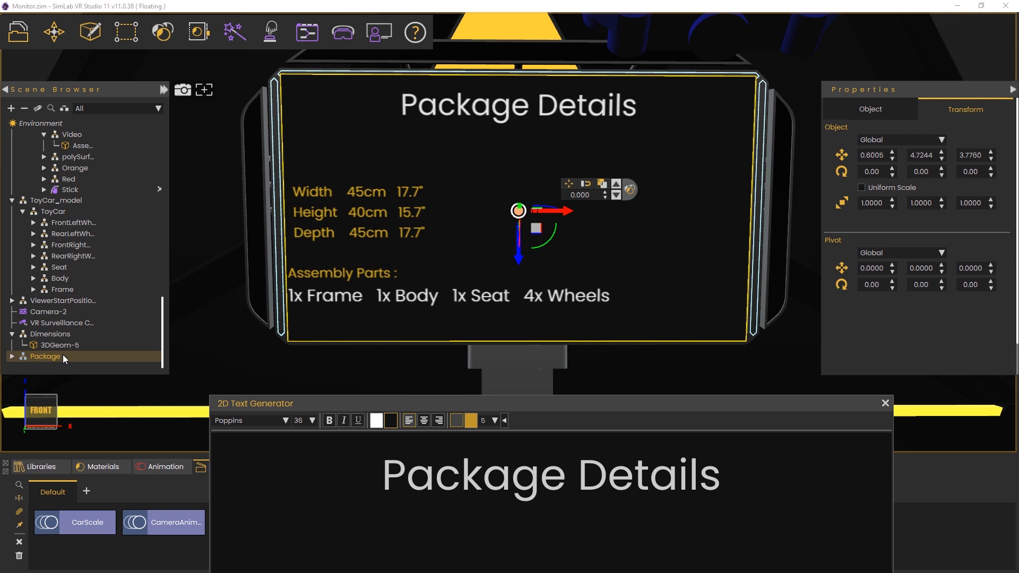
# Step: Close the 2D Text Generator and change the material type of the Package plane's geometry to Emitter
pyautogui.click(12, 356)
pyautogui.click(58, 357)
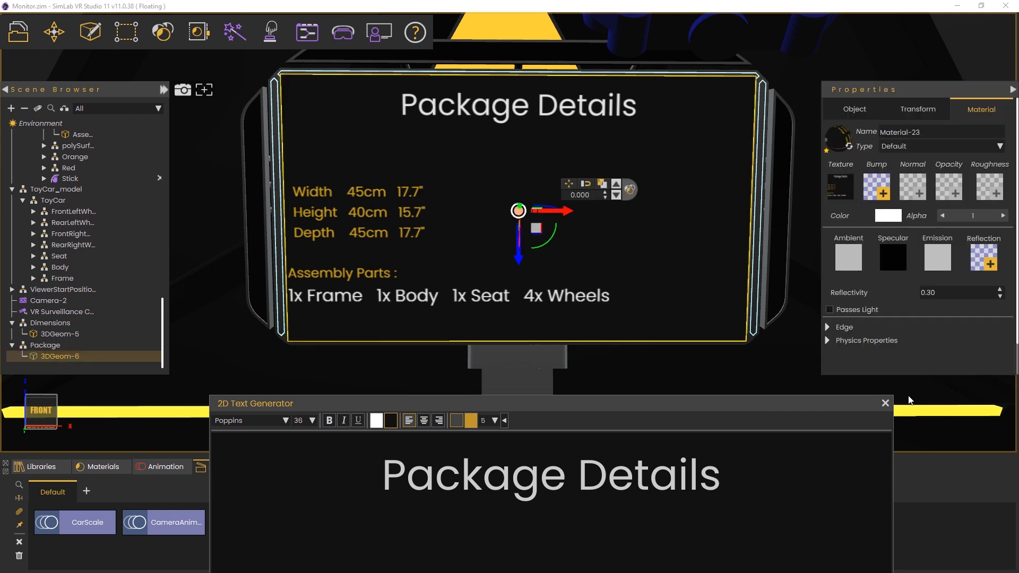
pyautogui.click(885, 404)
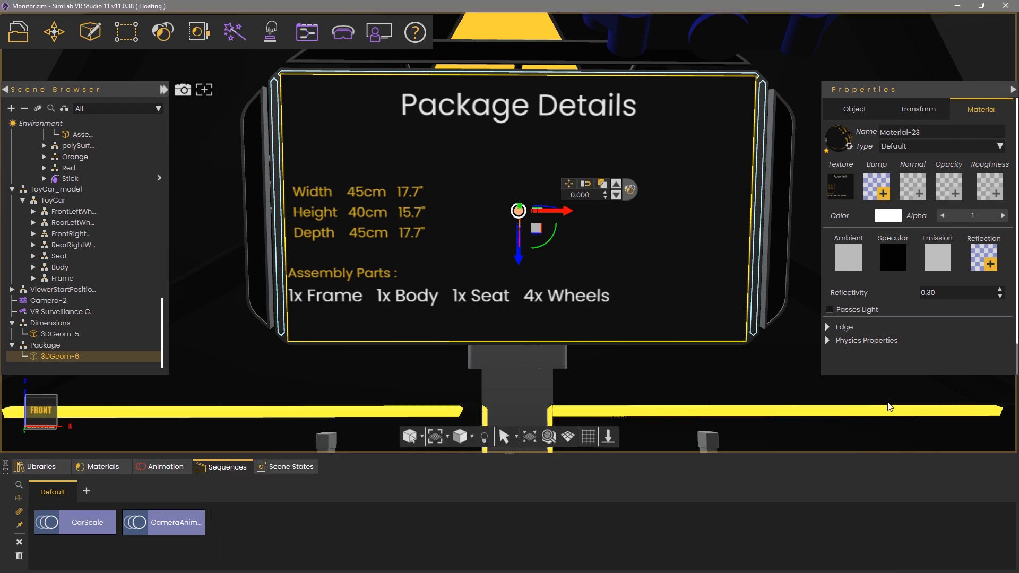
pyautogui.click(919, 147)
pyautogui.click(906, 304)
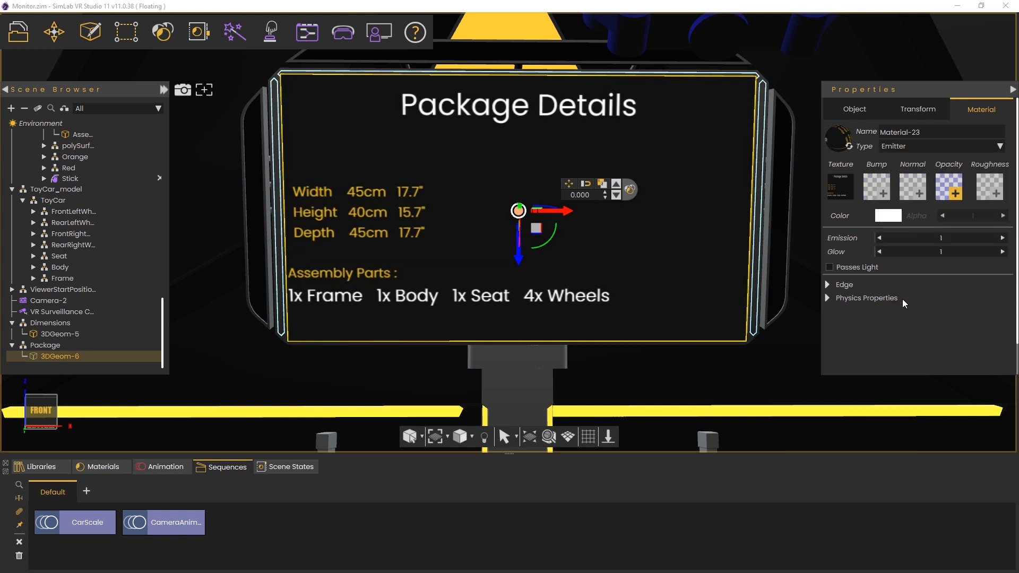
# Step: Change the material type of the Dimensions plane's geometry to Emitter
pyautogui.click(59, 334)
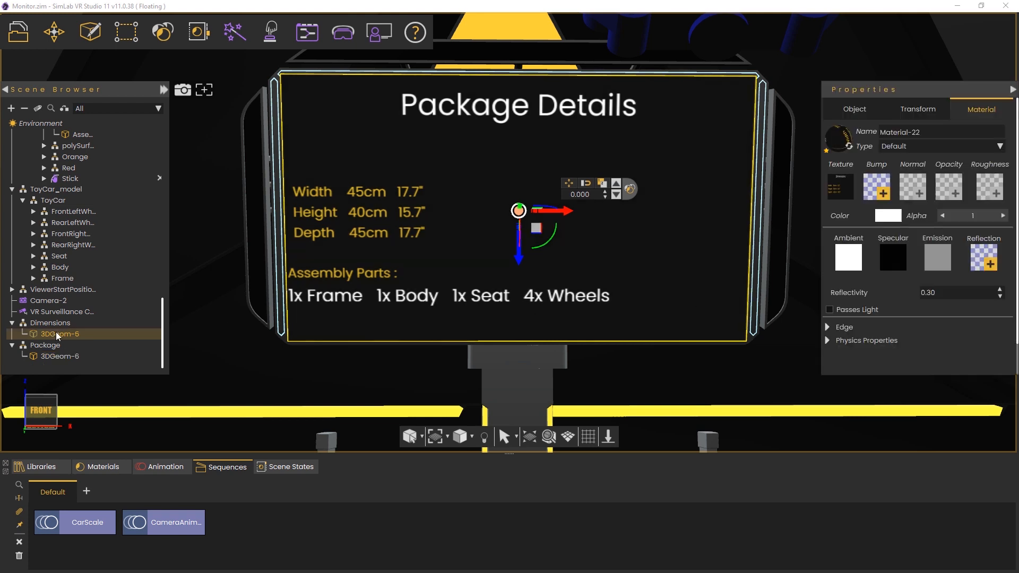
pyautogui.click(927, 151)
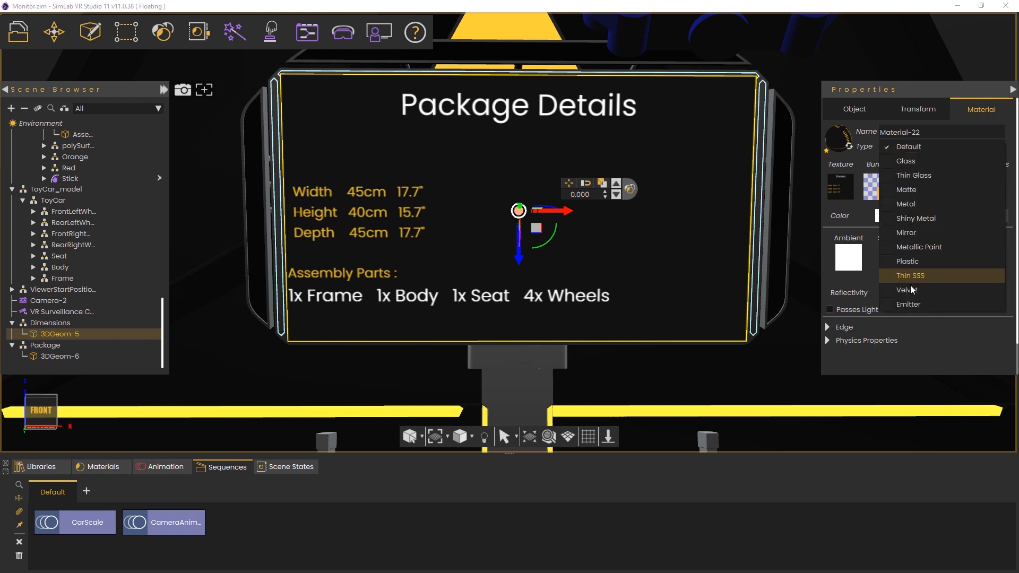
pyautogui.click(905, 300)
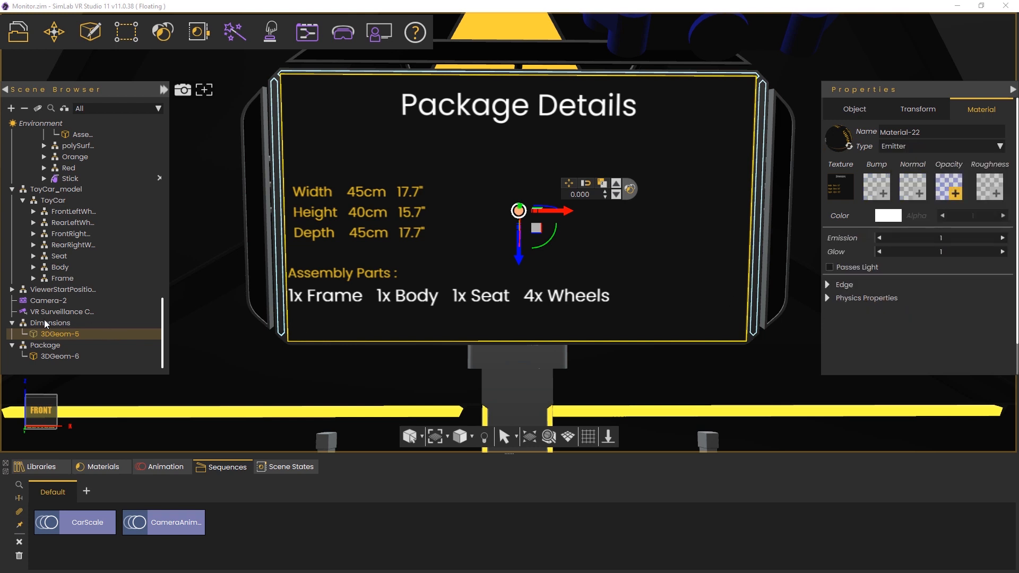
# Step: Check the Dimensions text behind the Package plane, and shift the Package plane about 0.008 along the Y axis
pyautogui.click(44, 345)
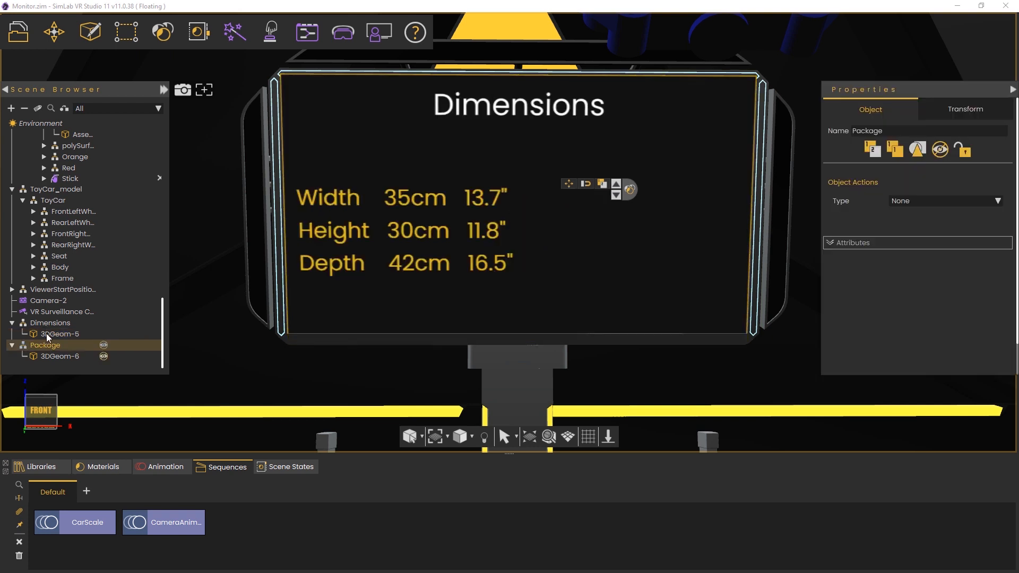
pyautogui.press('space')
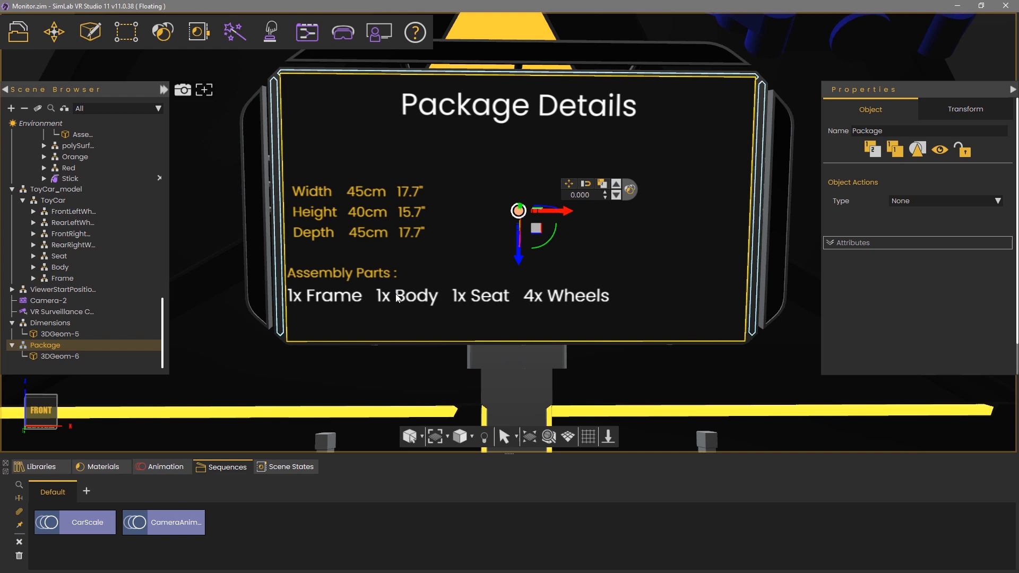
pyautogui.moveTo(398, 299); pyautogui.dragTo(615, 303, button='middle')
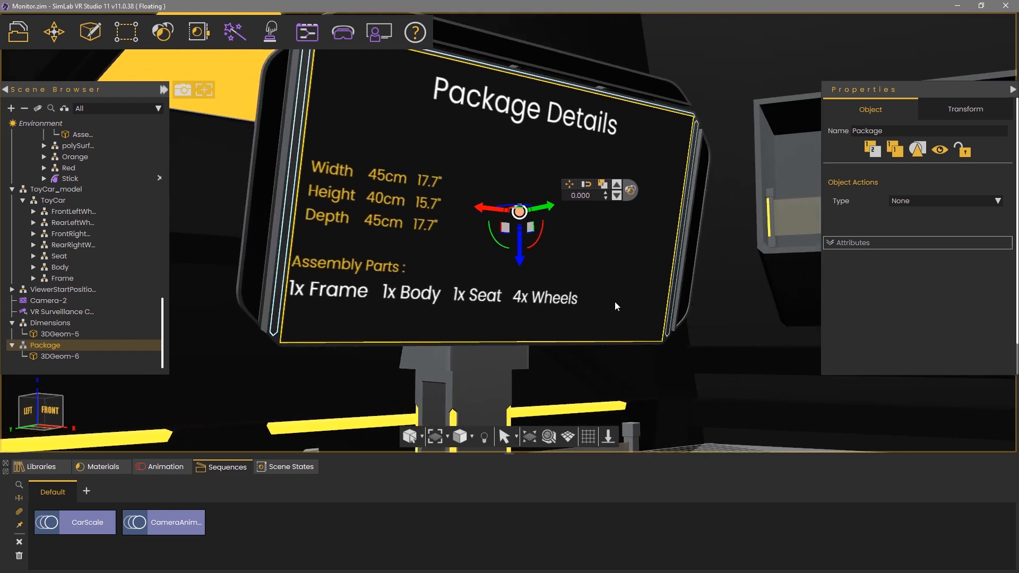
pyautogui.scroll(4, 541, 383)
pyautogui.moveTo(541, 385); pyautogui.dragTo(730, 273, button='middle')
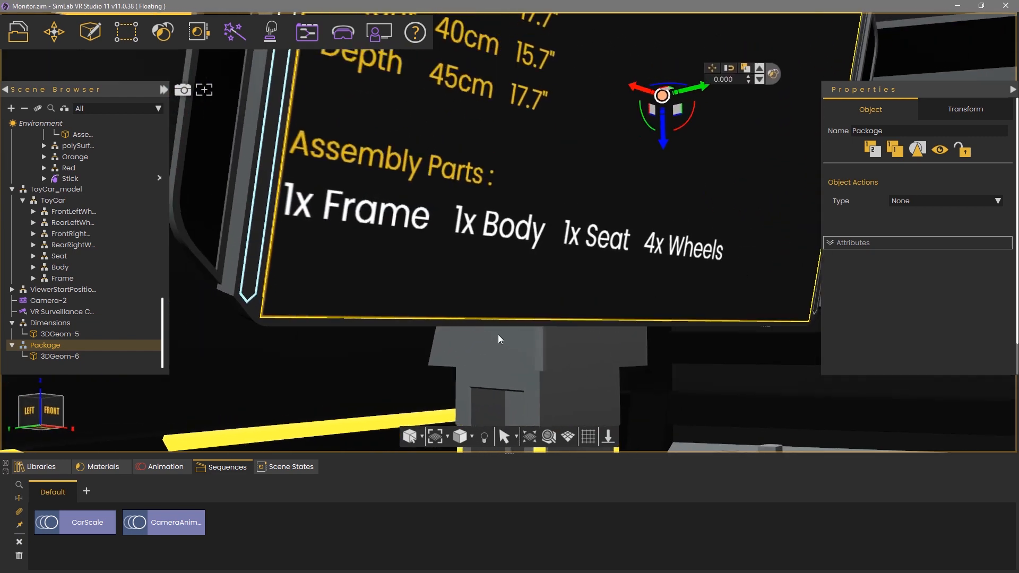
pyautogui.moveTo(701, 90); pyautogui.dragTo(704, 89)
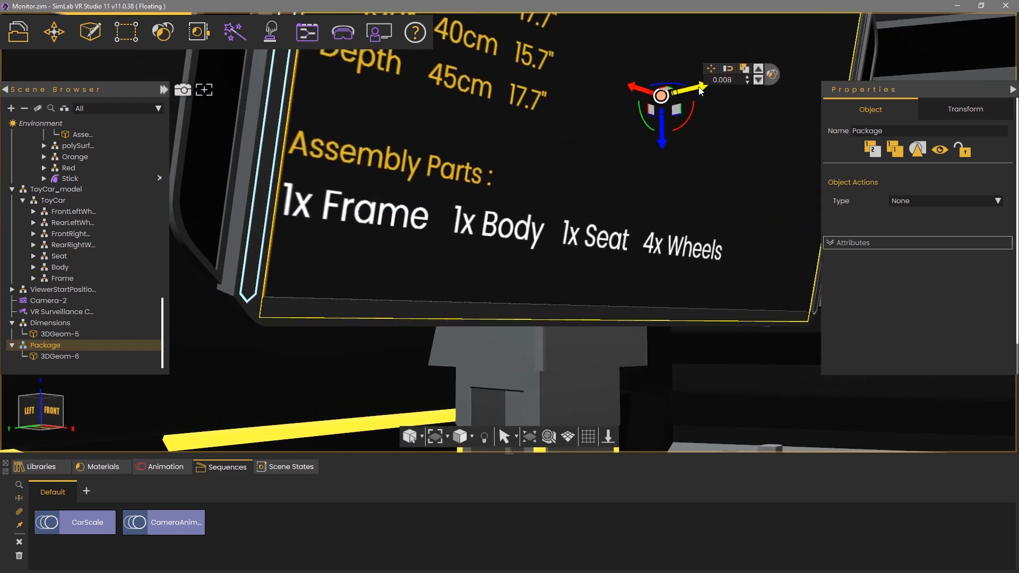
# Step: Open the Training Builder's Camera diagram and place its window clear of the control panel's Screen Control buttons
pyautogui.moveTo(676, 207); pyautogui.dragTo(481, 337, button='middle')
pyautogui.scroll(-3, 469, 258)
pyautogui.moveTo(659, 315); pyautogui.dragTo(503, 345, button='middle')
pyautogui.scroll(-2, 504, 345)
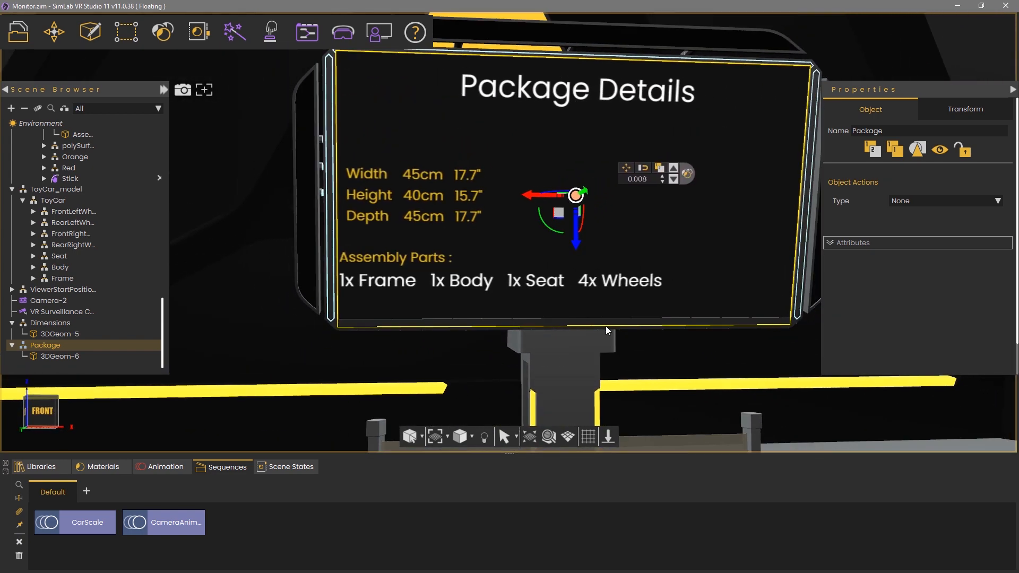
pyautogui.moveTo(607, 330); pyautogui.dragTo(525, 345, button='middle')
pyautogui.scroll(-2, 522, 320)
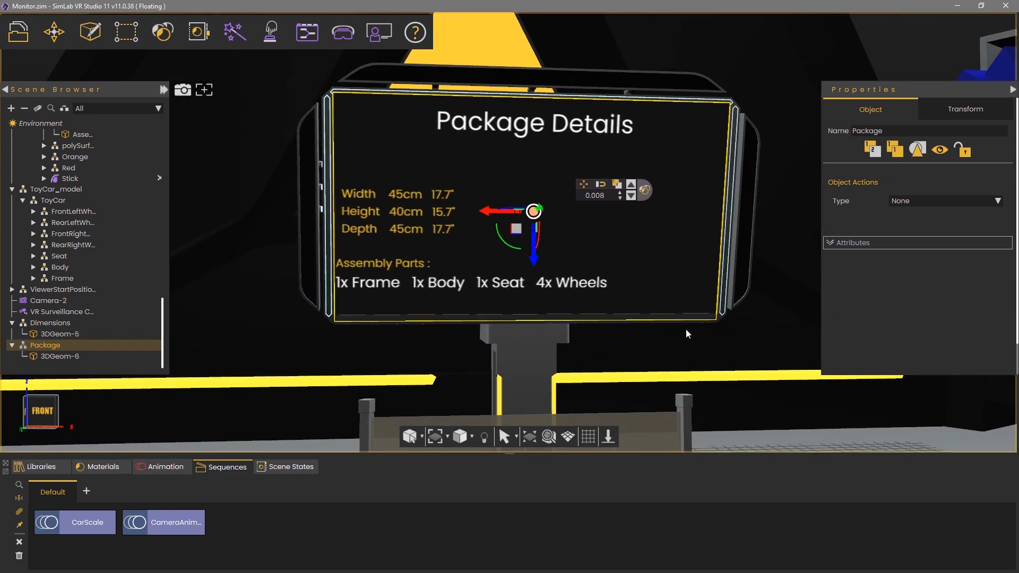
pyautogui.moveTo(640, 382); pyautogui.dragTo(566, 325, button='middle')
pyautogui.moveTo(610, 351); pyautogui.dragTo(578, 294, button='middle')
pyautogui.moveTo(467, 239); pyautogui.dragTo(537, 297, button='middle')
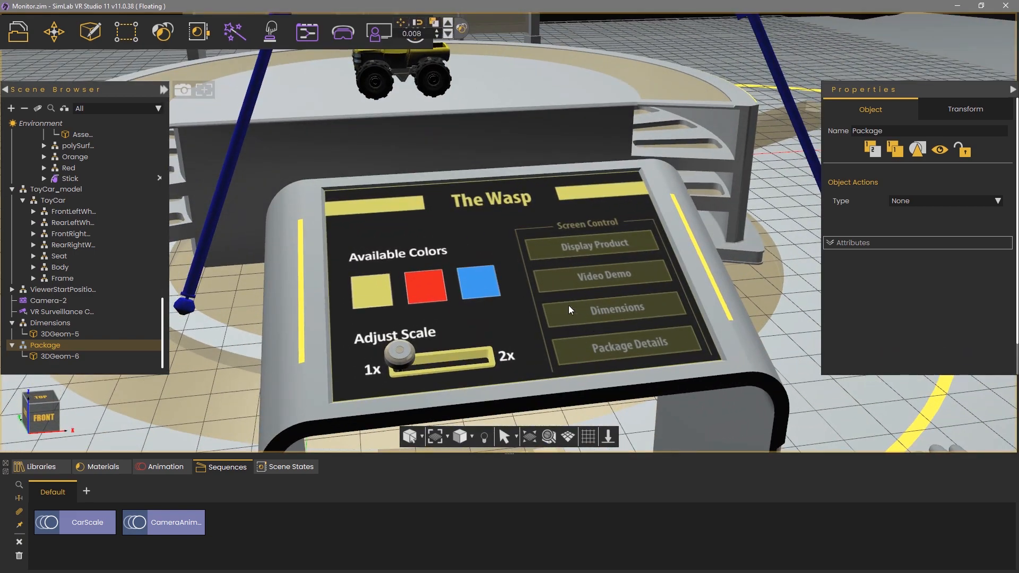
pyautogui.click(307, 33)
pyautogui.scroll(-5, 327, 331)
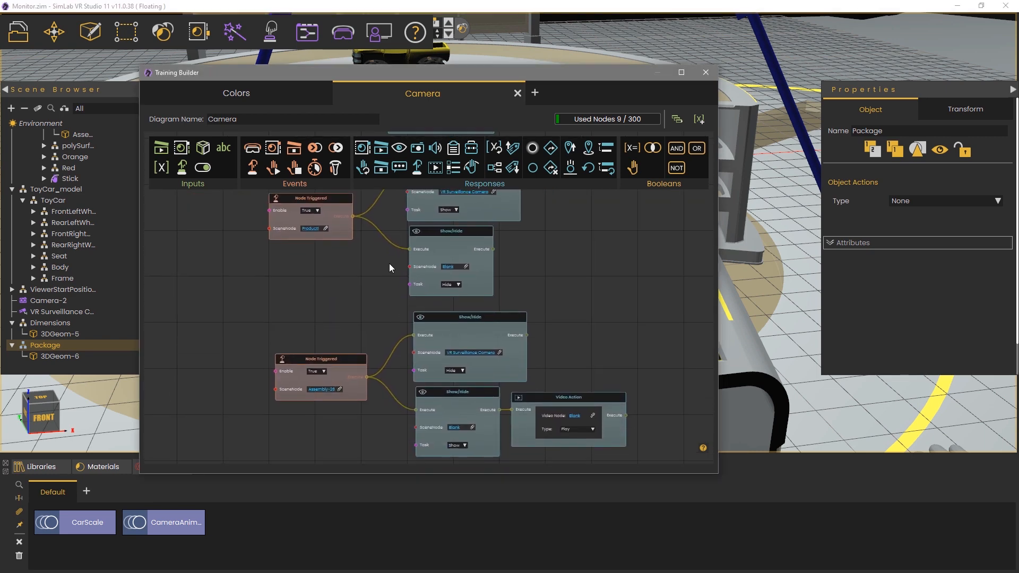
pyautogui.moveTo(344, 76); pyautogui.dragTo(364, 437)
# Step: Add a Node Triggered event for the control panel's Dimensions button group to the Camera diagram, below the video trigger
pyautogui.click(589, 310)
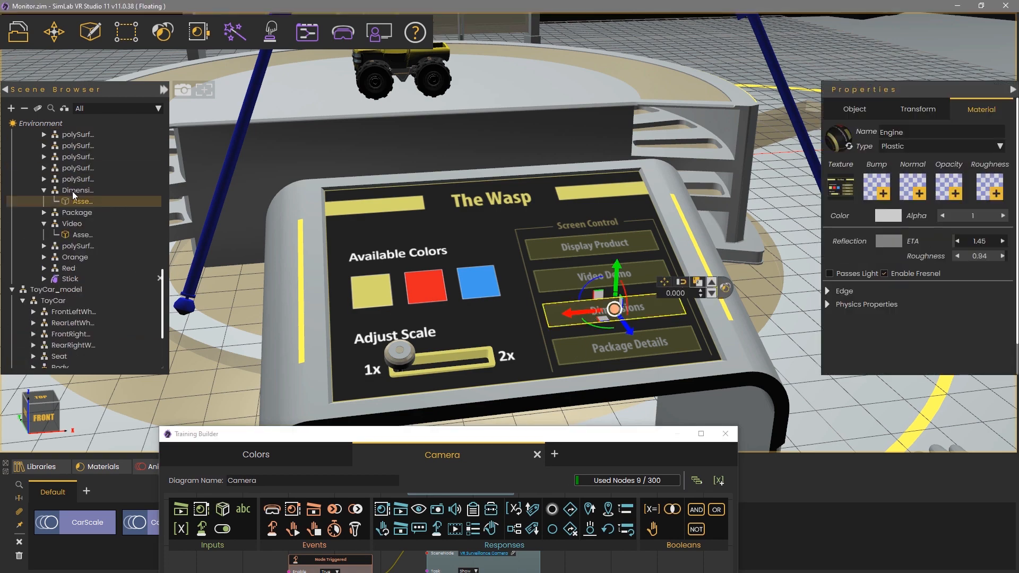
pyautogui.click(73, 190)
pyautogui.moveTo(431, 445); pyautogui.dragTo(451, 121)
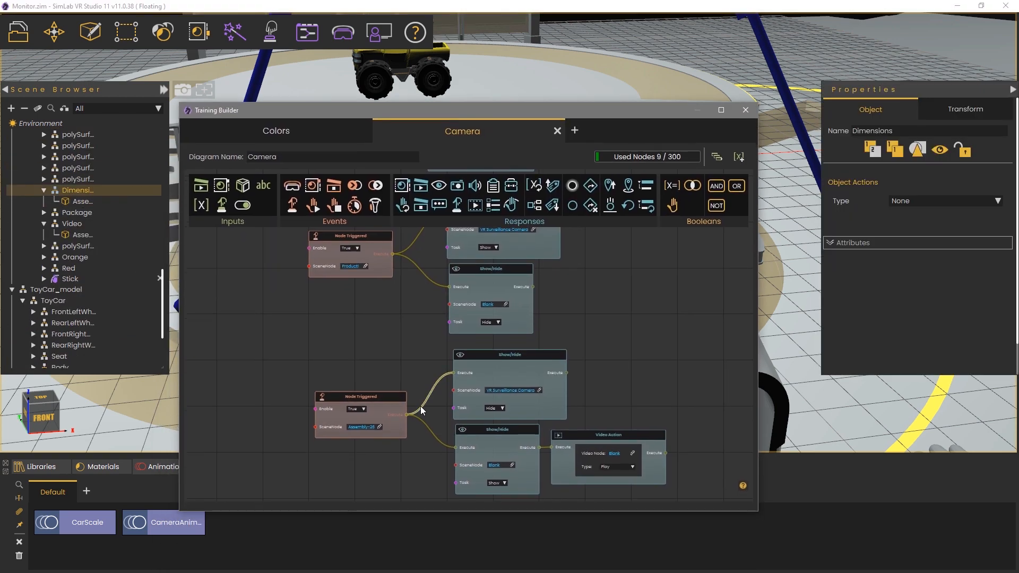
pyautogui.scroll(2, 444, 273)
pyautogui.moveTo(293, 206); pyautogui.dragTo(407, 399)
pyautogui.click(423, 422)
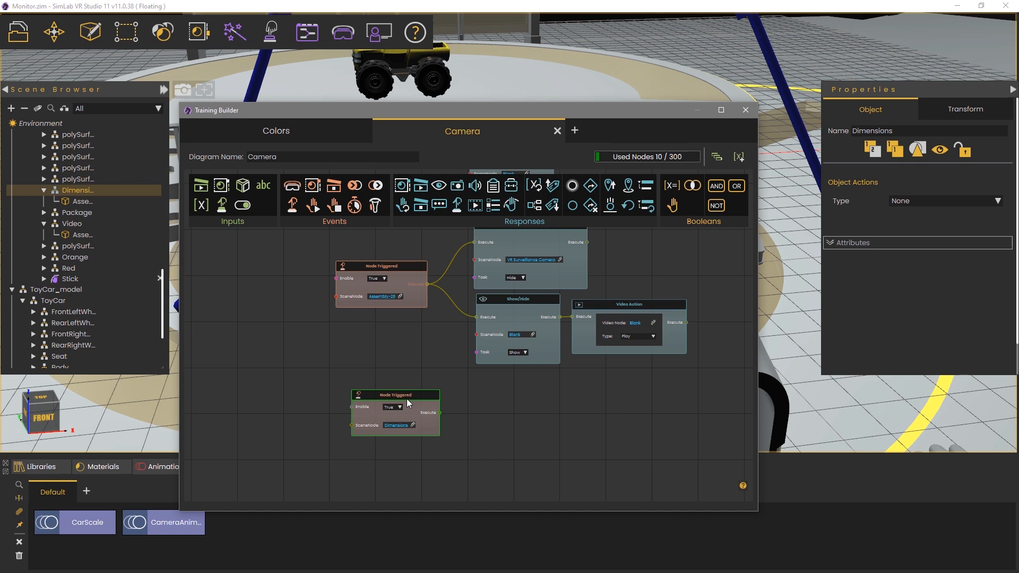
# Step: Add a Show/Hide response that shows the Dimensions text plane and connect it to the Dimensions button's trigger
pyautogui.scroll(-3, 136, 292)
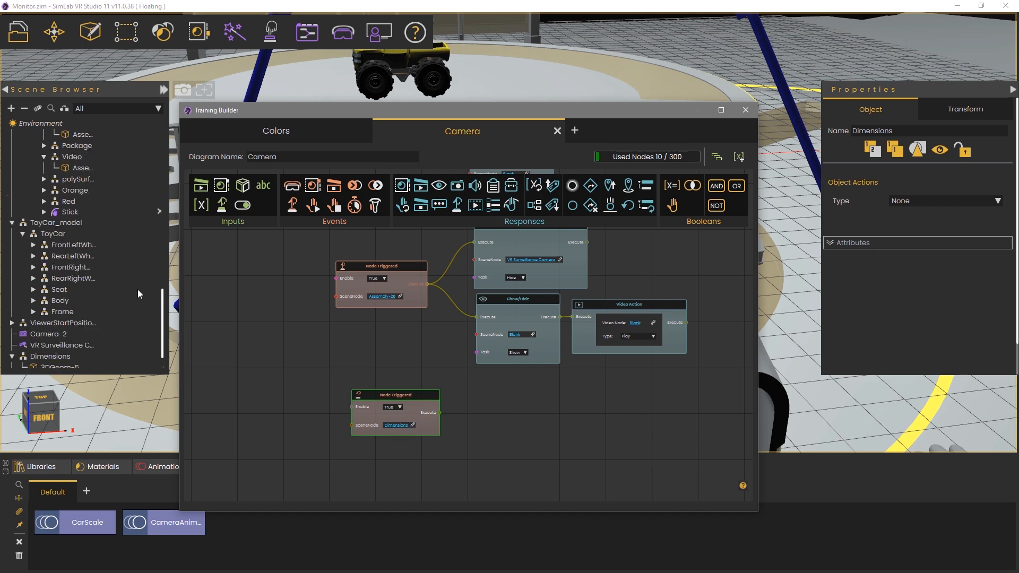
pyautogui.click(60, 324)
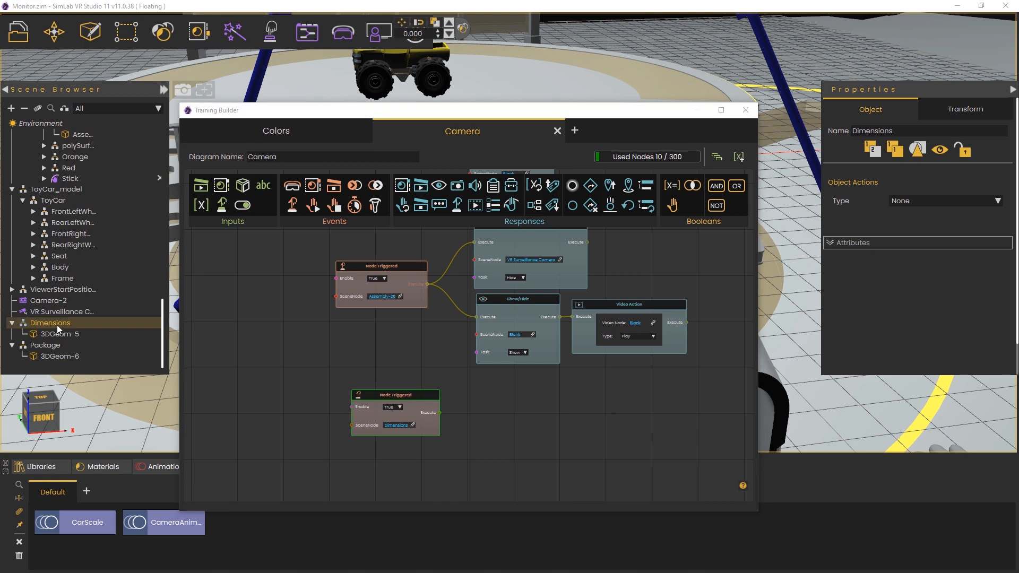
pyautogui.moveTo(379, 117); pyautogui.dragTo(415, 357)
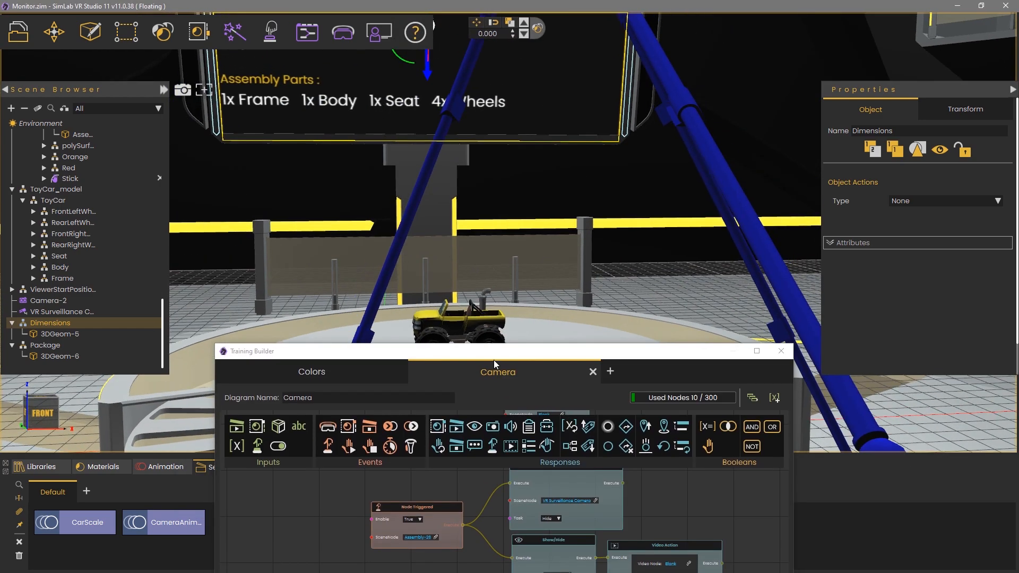
pyautogui.moveTo(491, 355); pyautogui.dragTo(434, 66)
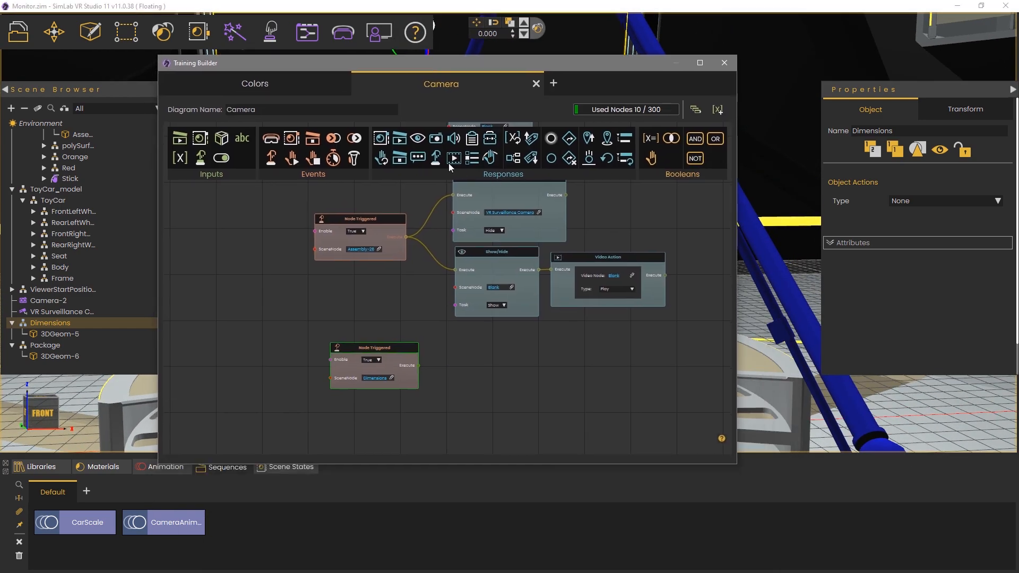
pyautogui.moveTo(418, 138); pyautogui.dragTo(504, 347)
pyautogui.moveTo(437, 366); pyautogui.dragTo(488, 340)
pyautogui.scroll(2, 459, 381)
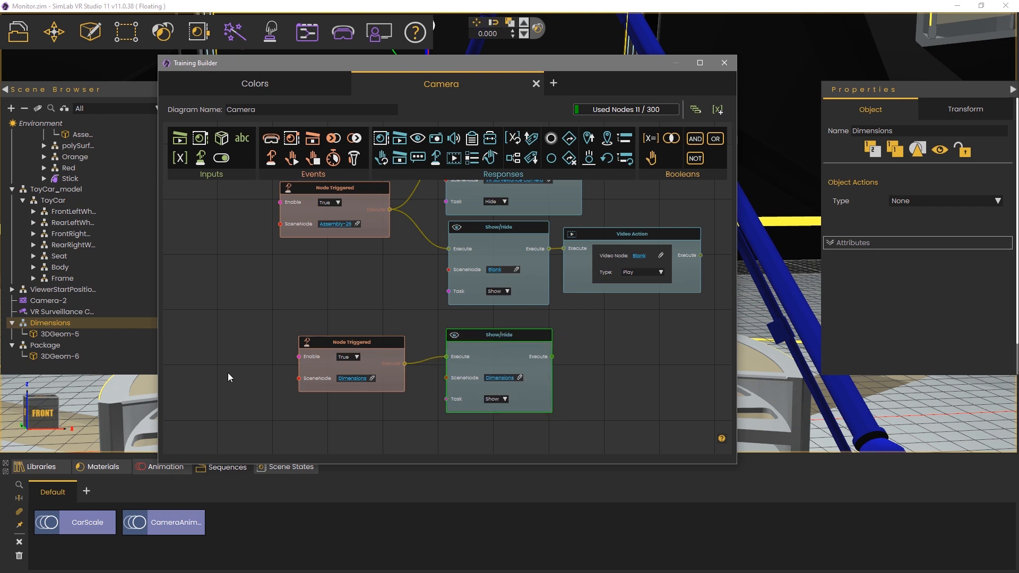
# Step: Add a Node Triggered event for the control panel's Package button group to the Camera diagram, below the Dimensions trigger
pyautogui.moveTo(481, 65); pyautogui.dragTo(364, 66)
pyautogui.moveTo(483, 63); pyautogui.dragTo(360, 72)
pyautogui.moveTo(680, 371); pyautogui.dragTo(635, 256, button='middle')
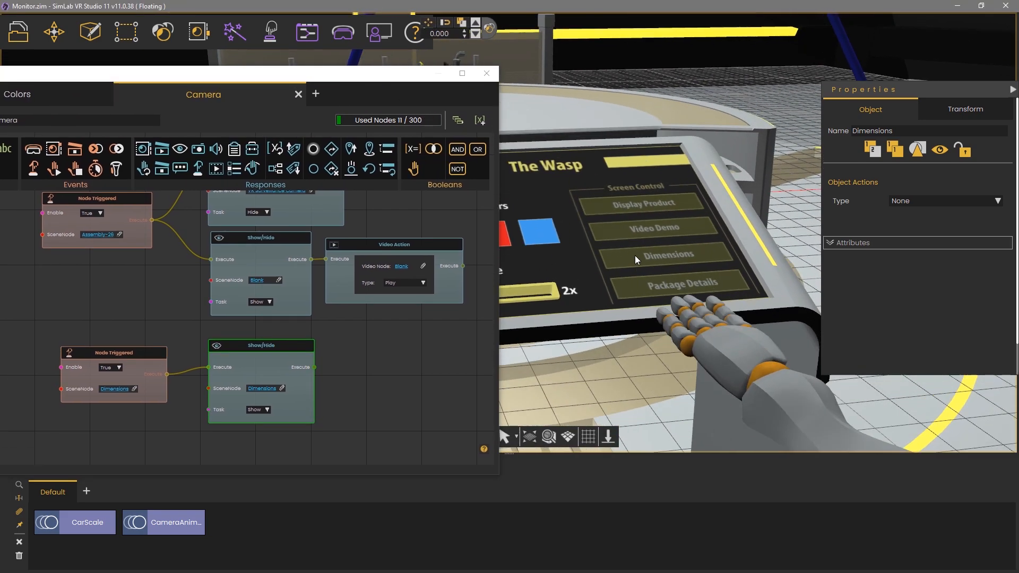
pyautogui.moveTo(635, 256); pyautogui.dragTo(658, 331, button='right')
pyautogui.click(661, 323)
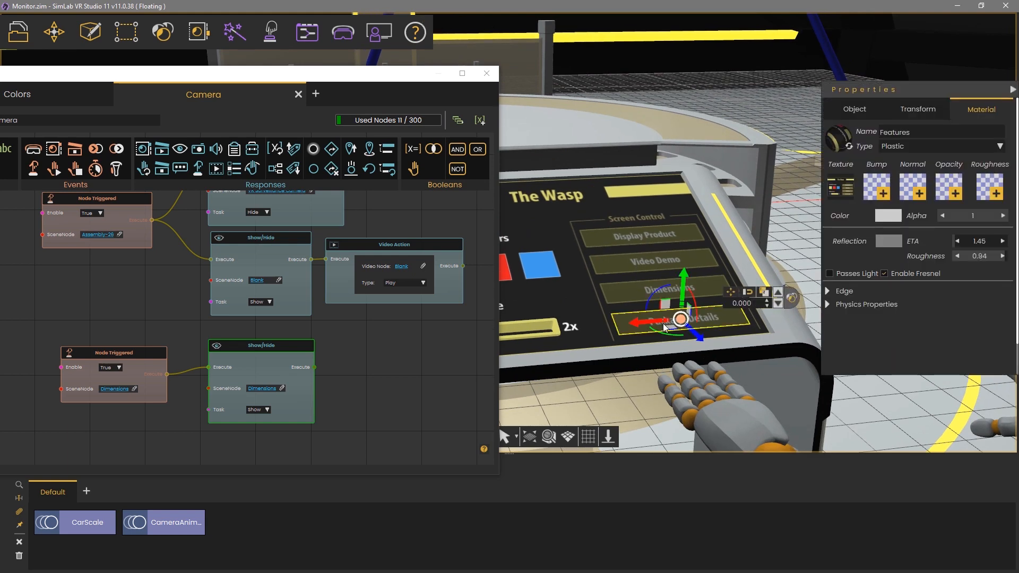
pyautogui.moveTo(351, 76); pyautogui.dragTo(655, 97)
pyautogui.scroll(2, 132, 212)
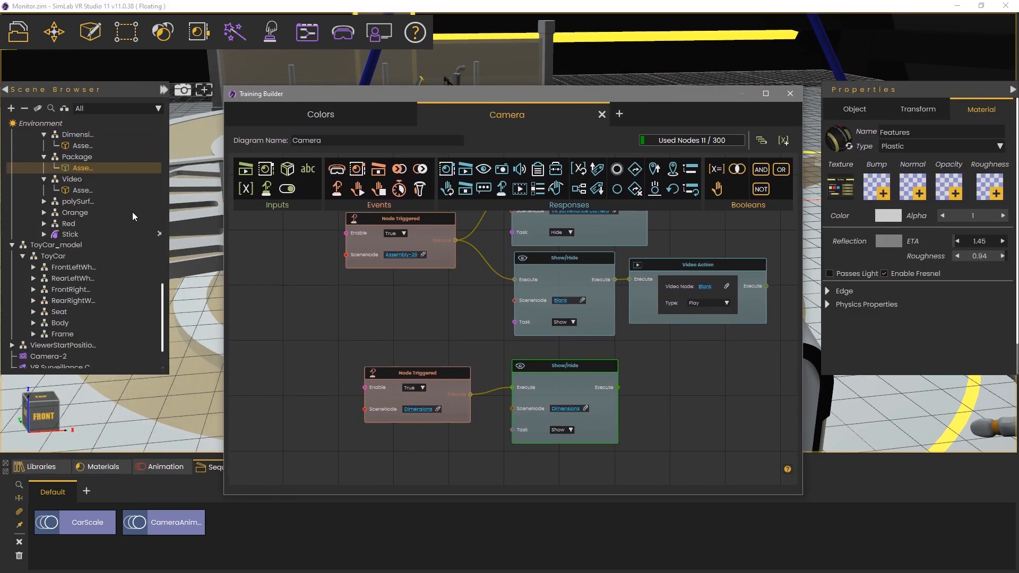
pyautogui.click(85, 191)
pyautogui.scroll(-3, 346, 289)
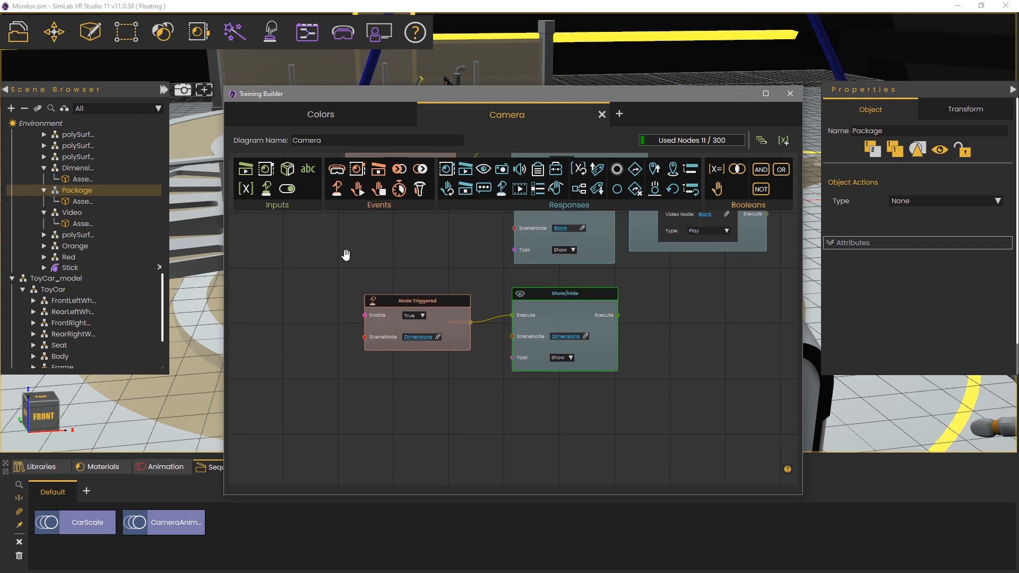
pyautogui.moveTo(336, 195); pyautogui.dragTo(374, 406)
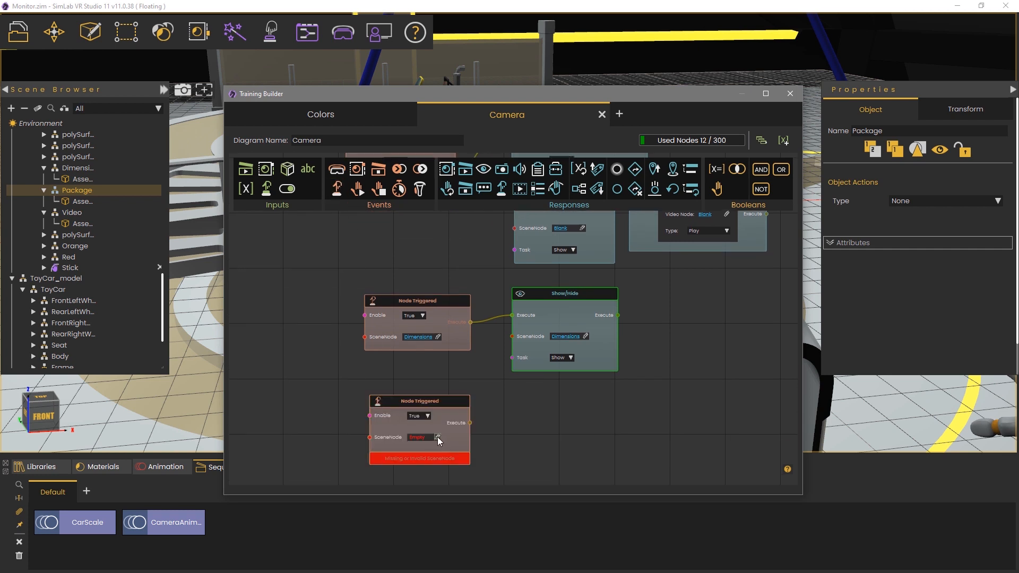
pyautogui.click(437, 438)
pyautogui.scroll(-3, 113, 298)
# Step: Add a Show/Hide response that shows the Package text plane and connect it to the Package button's trigger
pyautogui.click(51, 345)
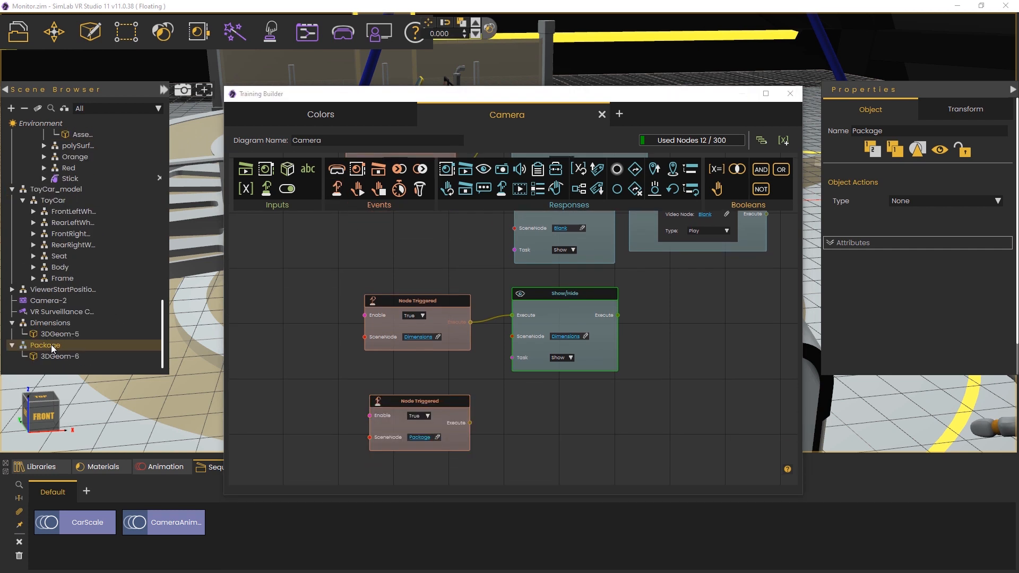
pyautogui.moveTo(481, 169); pyautogui.dragTo(548, 399)
pyautogui.click(612, 441)
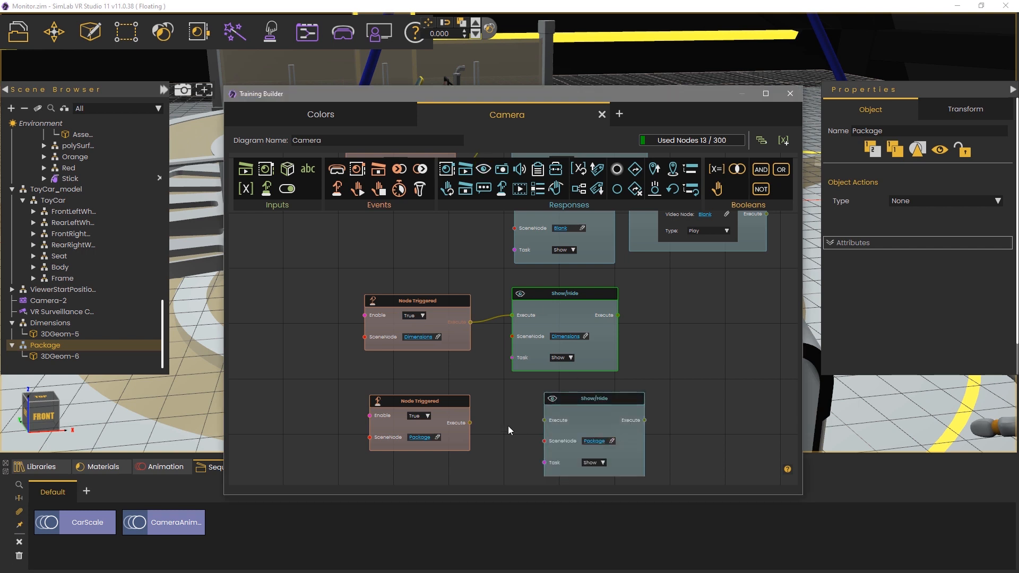
pyautogui.moveTo(471, 423)
pyautogui.mouseDown()
pyautogui.moveTo(543, 419)
pyautogui.moveTo(541, 399)
pyautogui.moveTo(524, 397)
pyautogui.mouseUp()
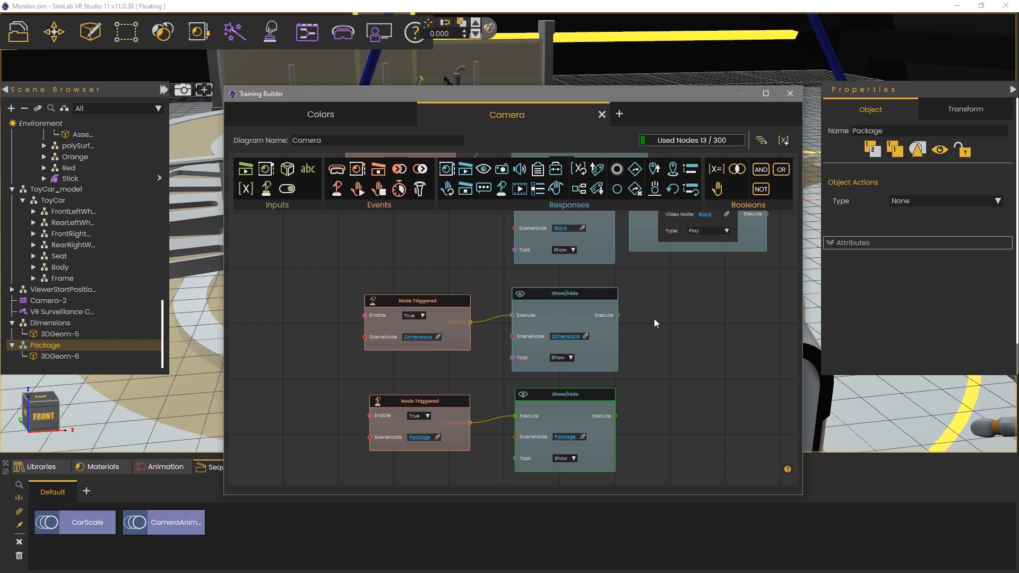
# Step: In the Product button's branch, add a Show/Hide response that hides the Dimensions text plane and chain it after the Blank Hide response
pyautogui.moveTo(646, 327); pyautogui.dragTo(615, 515, button='middle')
pyautogui.moveTo(630, 359); pyautogui.dragTo(631, 390, button='middle')
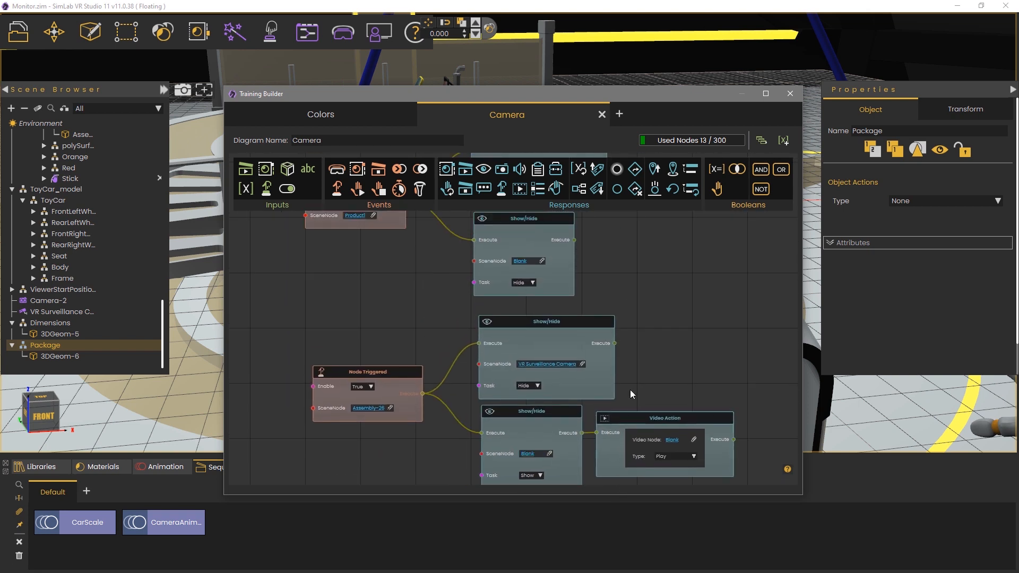
pyautogui.moveTo(651, 260); pyautogui.dragTo(637, 220, button='middle')
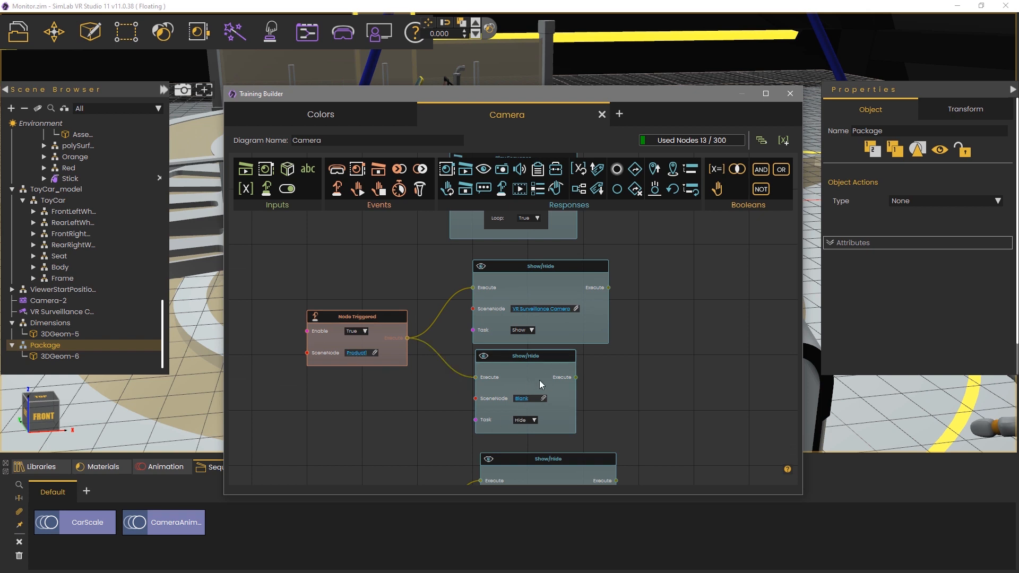
pyautogui.moveTo(521, 367); pyautogui.dragTo(518, 363)
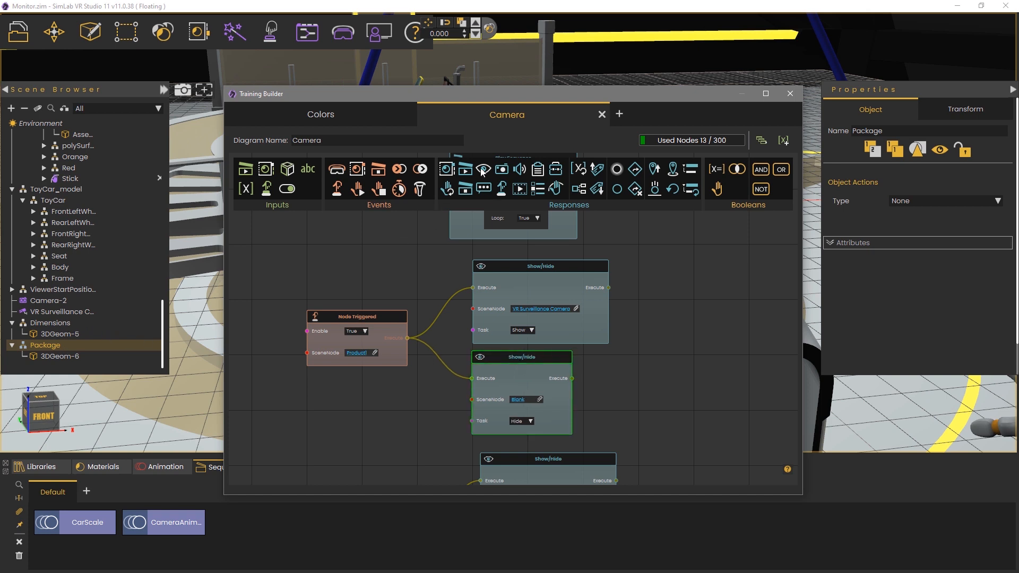
pyautogui.moveTo(482, 171); pyautogui.dragTo(632, 374)
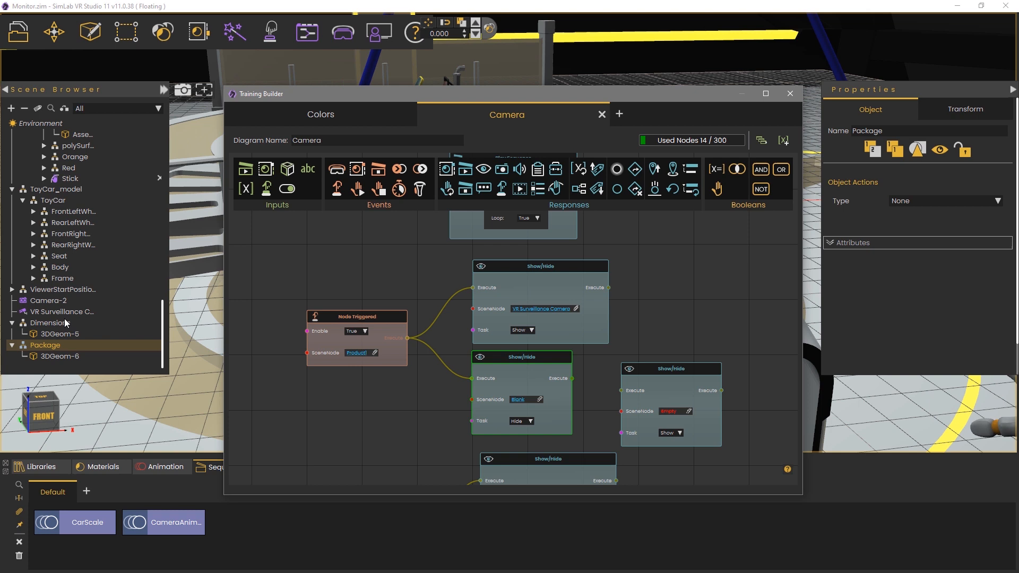
pyautogui.click(688, 412)
pyautogui.click(671, 434)
pyautogui.click(671, 446)
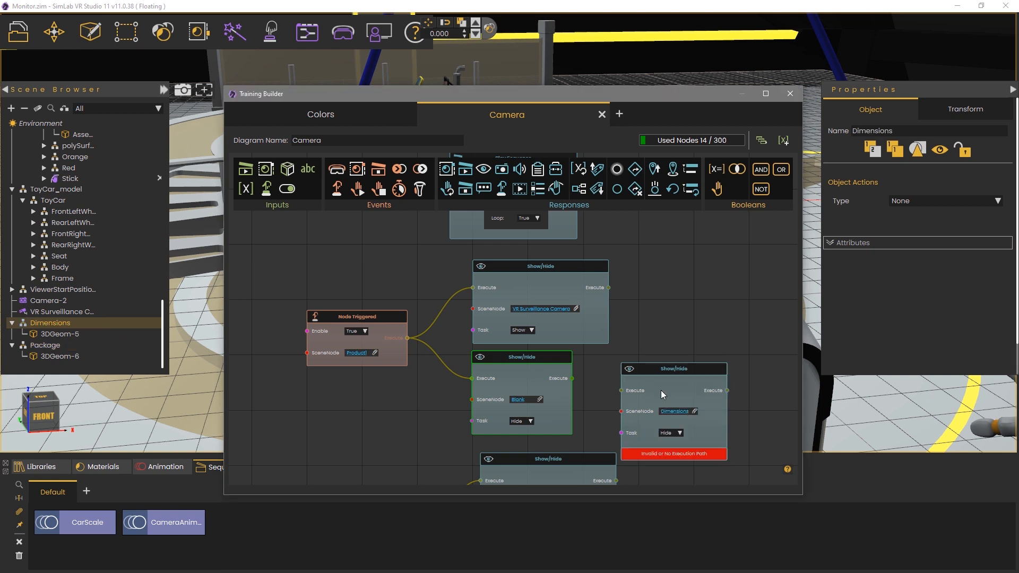
pyautogui.moveTo(652, 366); pyautogui.dragTo(620, 361)
pyautogui.moveTo(700, 333); pyautogui.dragTo(543, 320)
# Step: Duplicate the Dimensions Hide response, link the copy to the Package text plane, and chain it after the original
pyautogui.hotkey('ctrl', 'v')
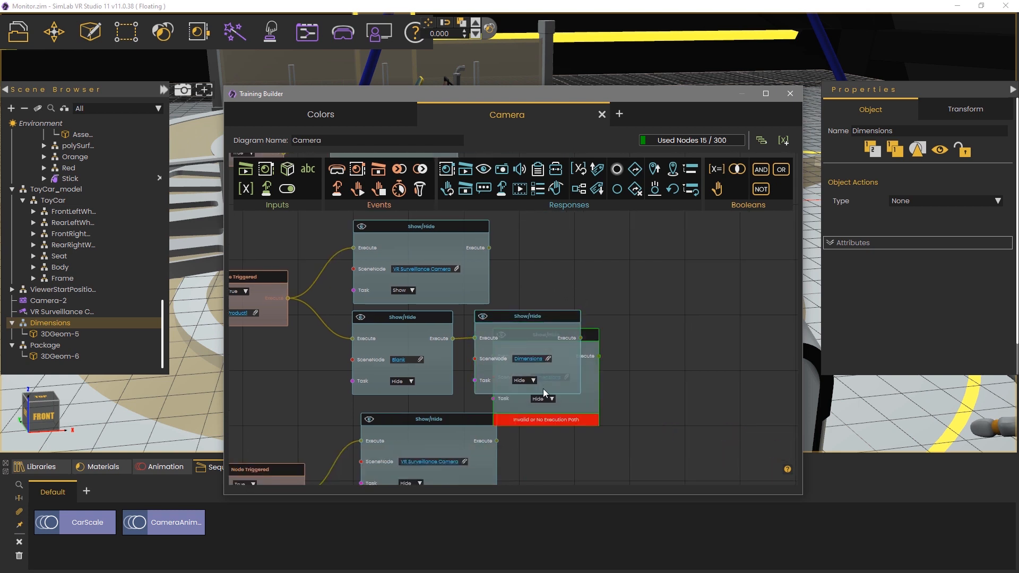
pyautogui.moveTo(556, 409); pyautogui.dragTo(651, 388)
pyautogui.click(53, 346)
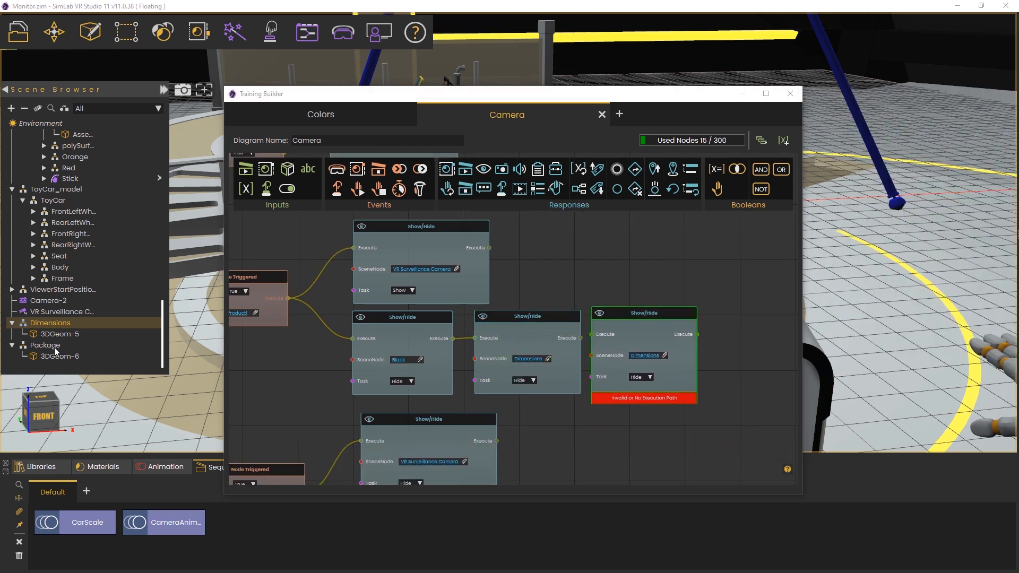
pyautogui.click(665, 356)
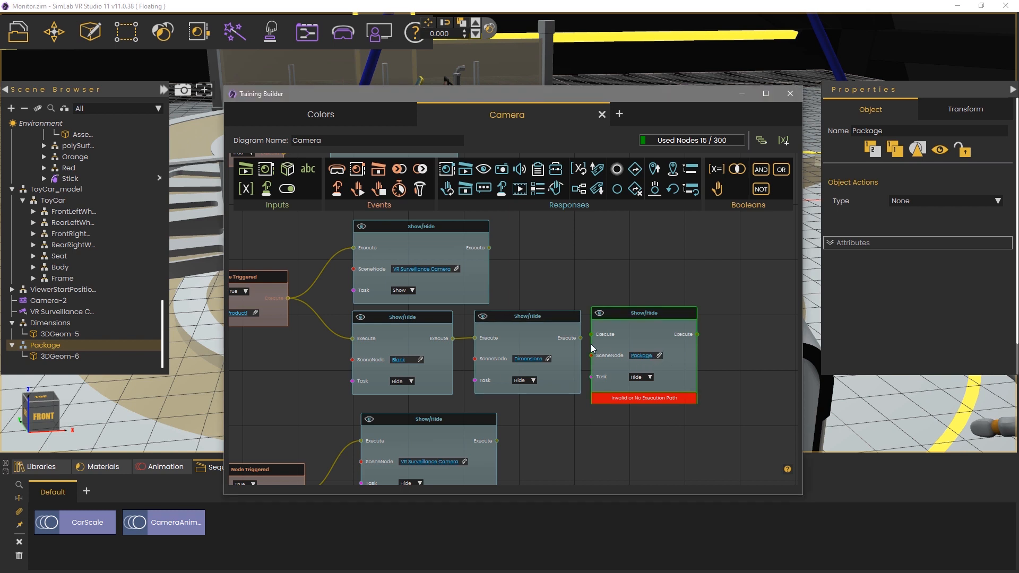
pyautogui.moveTo(581, 339); pyautogui.dragTo(592, 334)
pyautogui.click(616, 321)
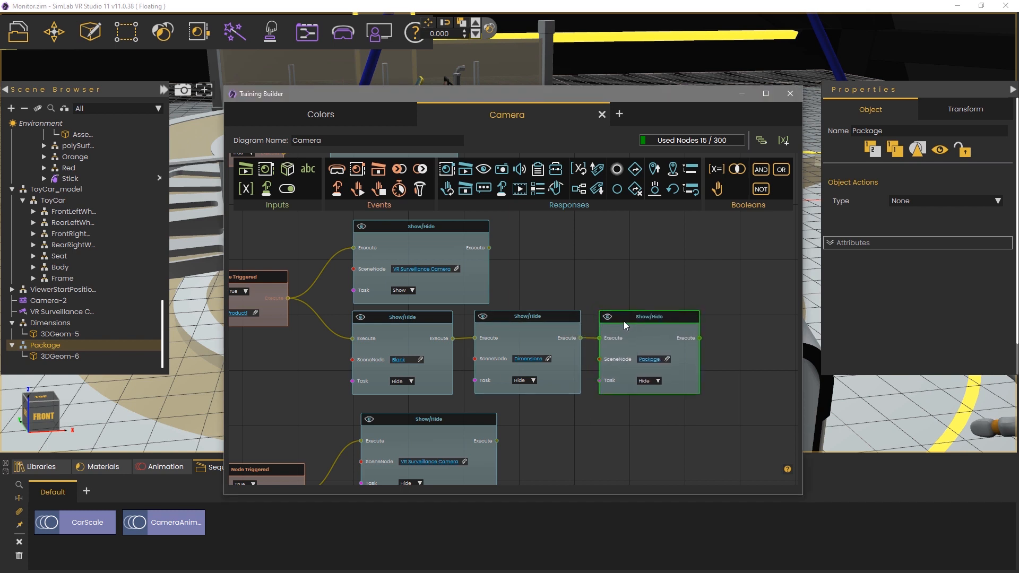
# Step: Copy the Dimensions and Package Hide responses into the video trigger's branch, chained after its VR Surveillance Camera Hide response
pyautogui.moveTo(588, 388); pyautogui.dragTo(597, 340, button='middle')
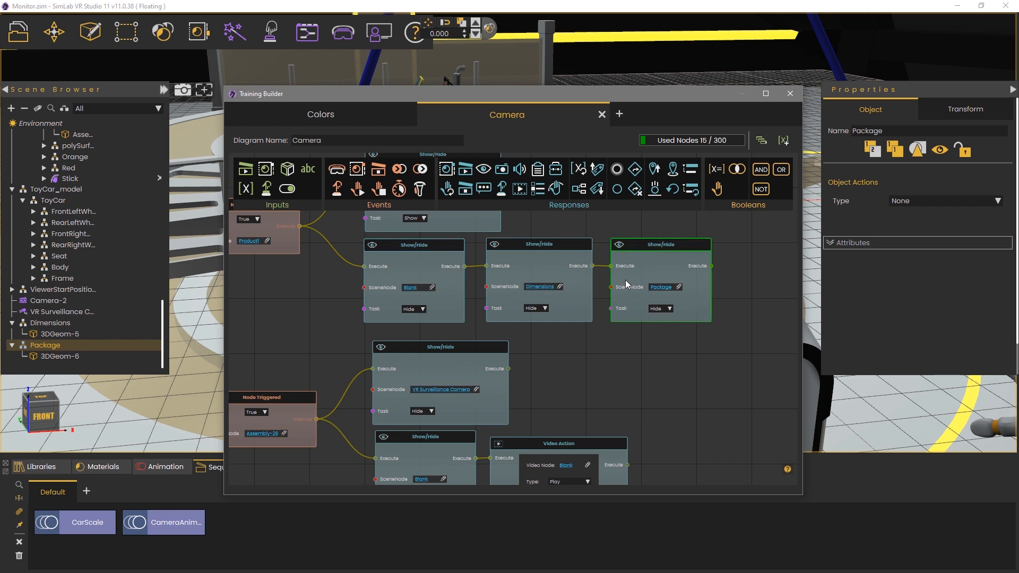
pyautogui.moveTo(661, 361); pyautogui.dragTo(653, 348, button='middle')
pyautogui.moveTo(743, 326); pyautogui.dragTo(543, 227)
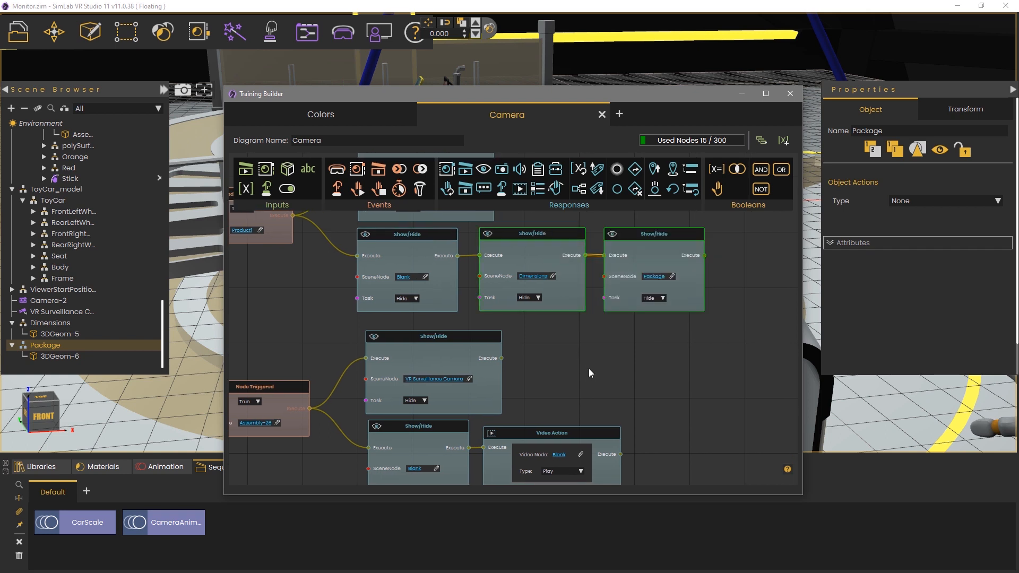
pyautogui.hotkey('ctrl', 'v')
pyautogui.moveTo(547, 369); pyautogui.dragTo(531, 275, button='middle')
pyautogui.moveTo(518, 247); pyautogui.dragTo(540, 305)
pyautogui.moveTo(486, 264); pyautogui.dragTo(517, 253)
# Step: Review the Product and video trigger branches and locate the scene object linked to the video trigger
pyautogui.scroll(-5, 517, 253)
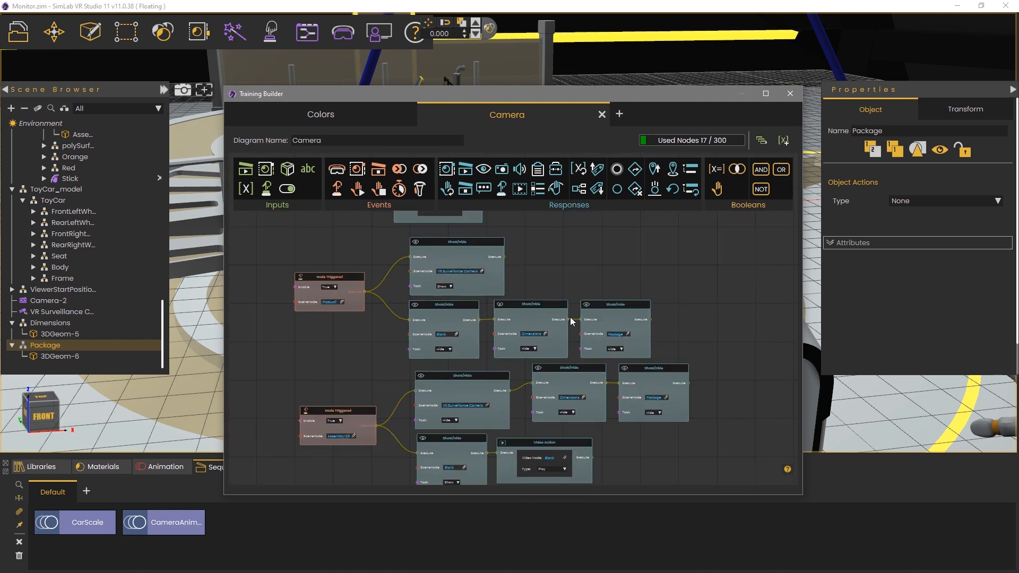
pyautogui.moveTo(703, 267); pyautogui.dragTo(330, 323)
pyautogui.moveTo(356, 292); pyautogui.dragTo(356, 277)
pyautogui.click(338, 337)
pyautogui.moveTo(338, 336); pyautogui.dragTo(374, 239)
pyautogui.scroll(1, 393, 346)
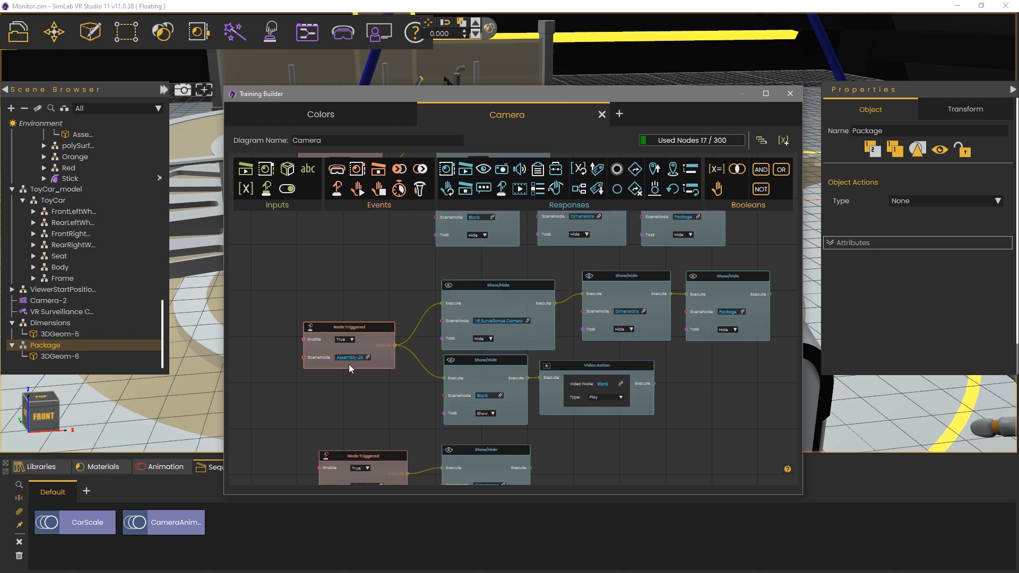
pyautogui.click(348, 358)
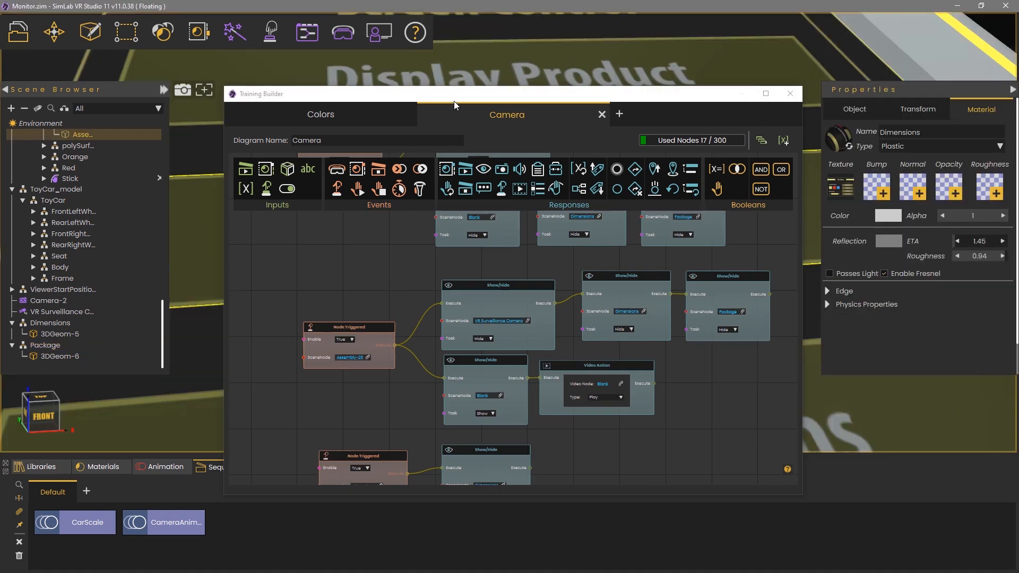
pyautogui.moveTo(454, 101); pyautogui.dragTo(461, 128)
pyautogui.scroll(-2, 441, 220)
pyautogui.scroll(2, 540, 386)
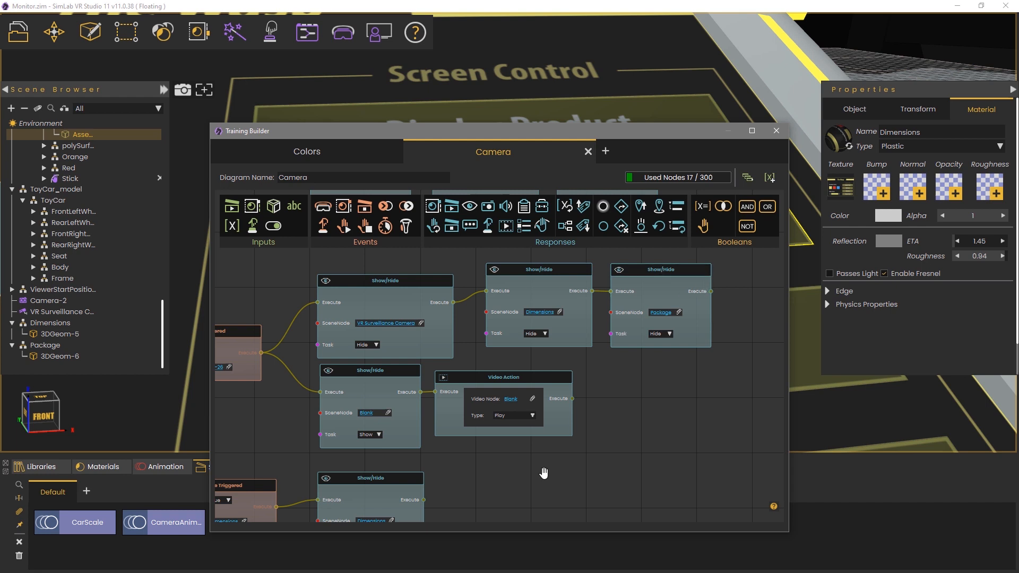
# Step: Copy the video branch's VR Surveillance Camera, Dimensions and Package Hide responses and chain them after the Dimensions trigger's Show response
pyautogui.moveTo(541, 471); pyautogui.dragTo(610, 332)
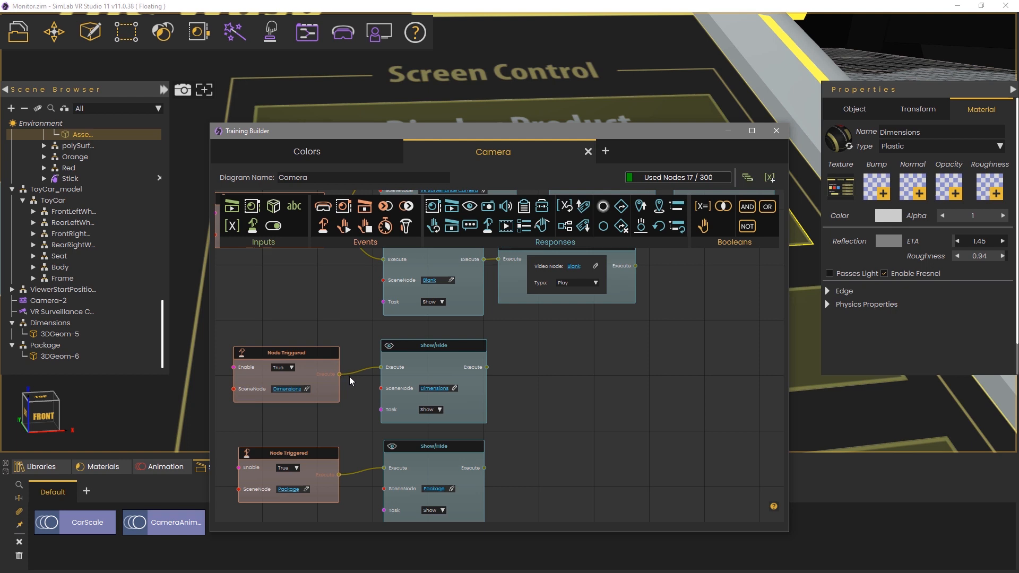
pyautogui.moveTo(525, 381); pyautogui.dragTo(471, 494)
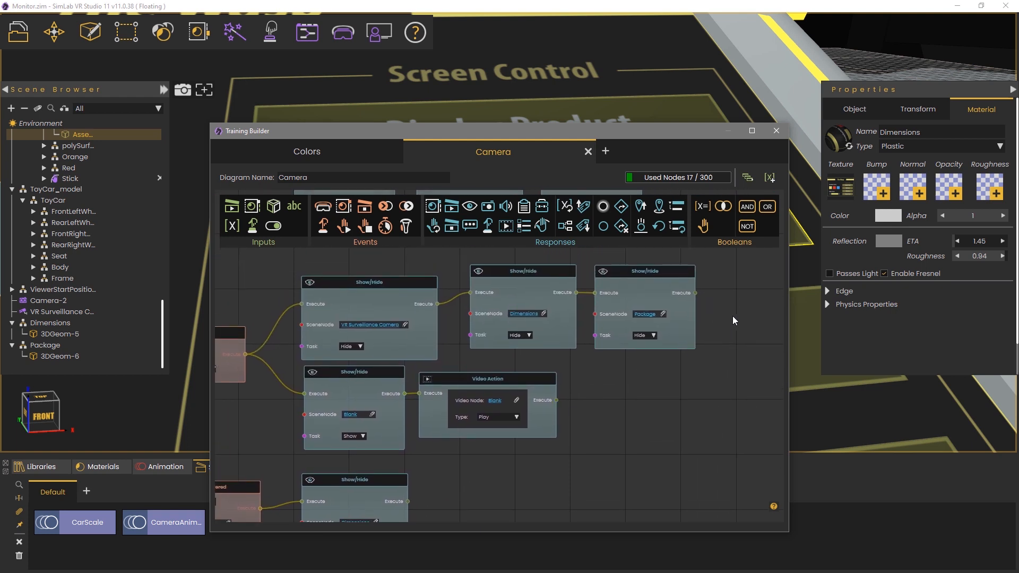
pyautogui.moveTo(733, 316); pyautogui.dragTo(352, 283)
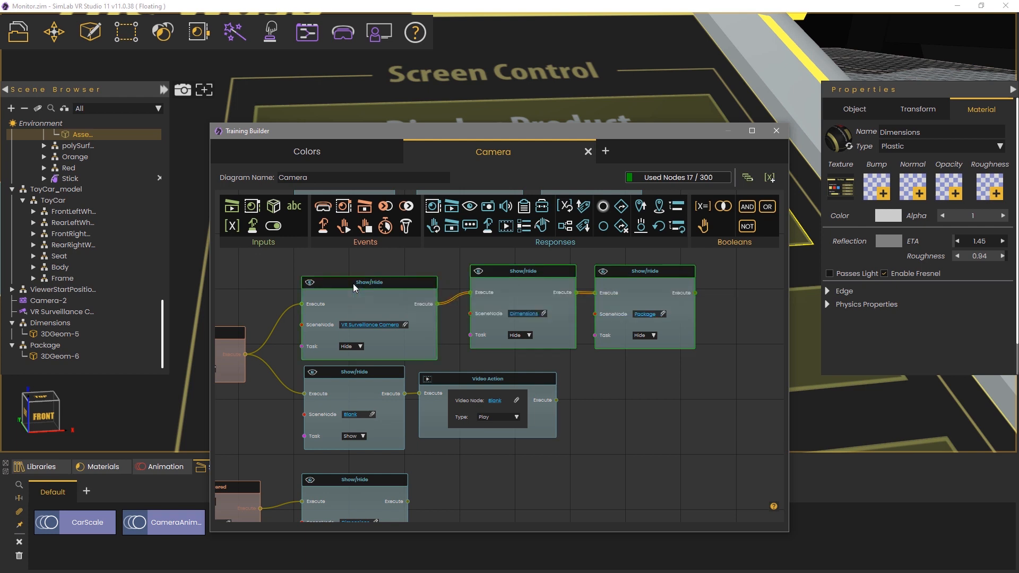
pyautogui.hotkey('ctrl', 'c')
pyautogui.hotkey('ctrl', 'v')
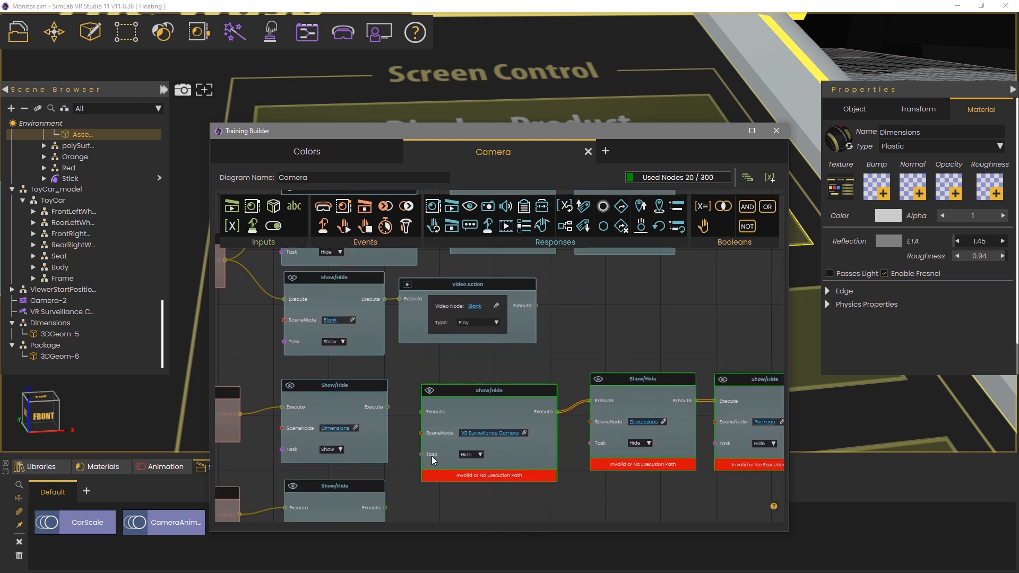
pyautogui.click(432, 457)
pyautogui.moveTo(386, 403); pyautogui.dragTo(454, 383)
pyautogui.moveTo(637, 381); pyautogui.dragTo(612, 382)
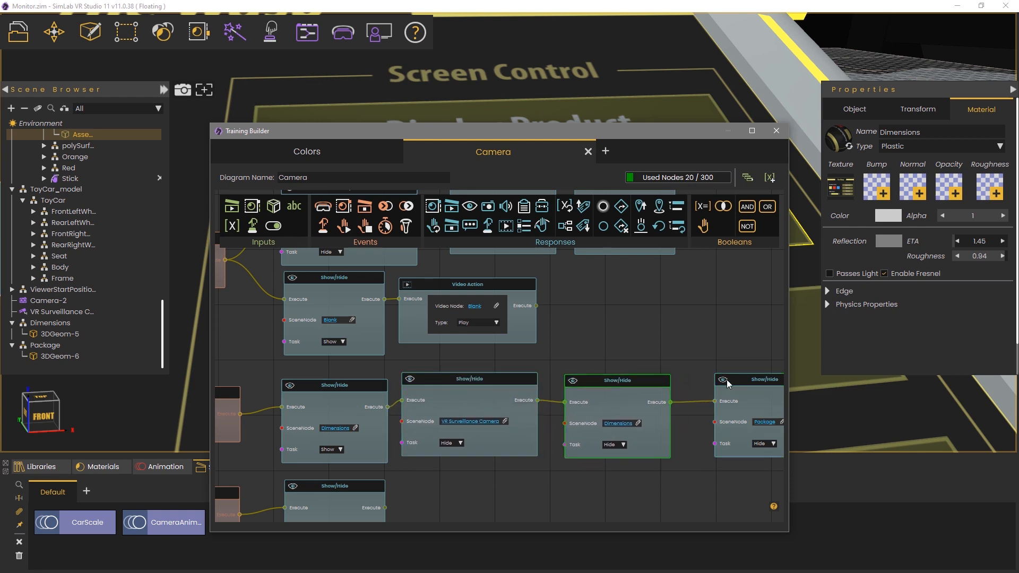
pyautogui.moveTo(728, 381); pyautogui.dragTo(707, 384)
# Step: Link the Dimensions branch's middle Hide response to the Blank video screen object in place of the Dimensions plane
pyautogui.moveTo(602, 415); pyautogui.dragTo(597, 371, button='middle')
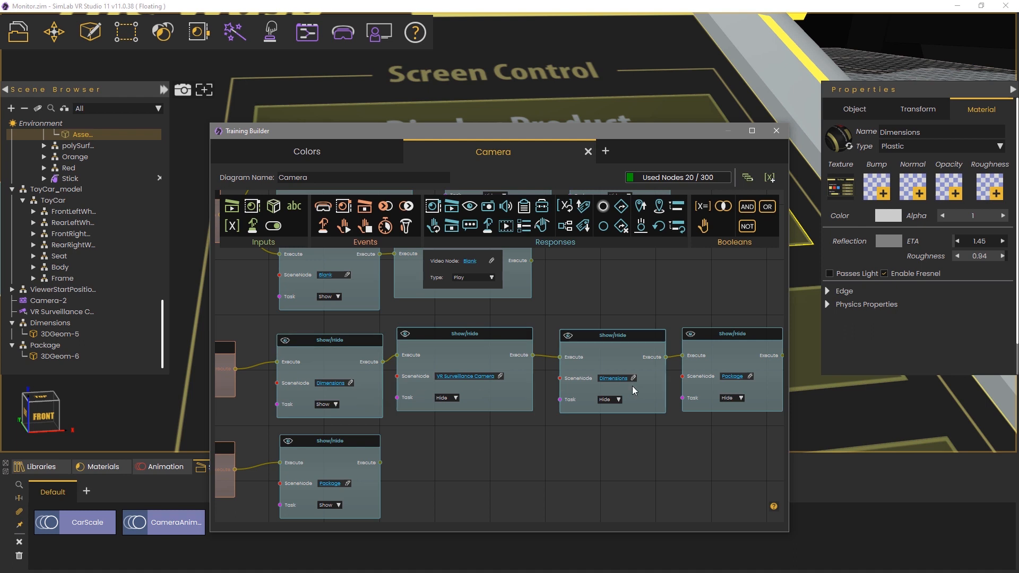
pyautogui.moveTo(577, 302); pyautogui.dragTo(579, 319, button='middle')
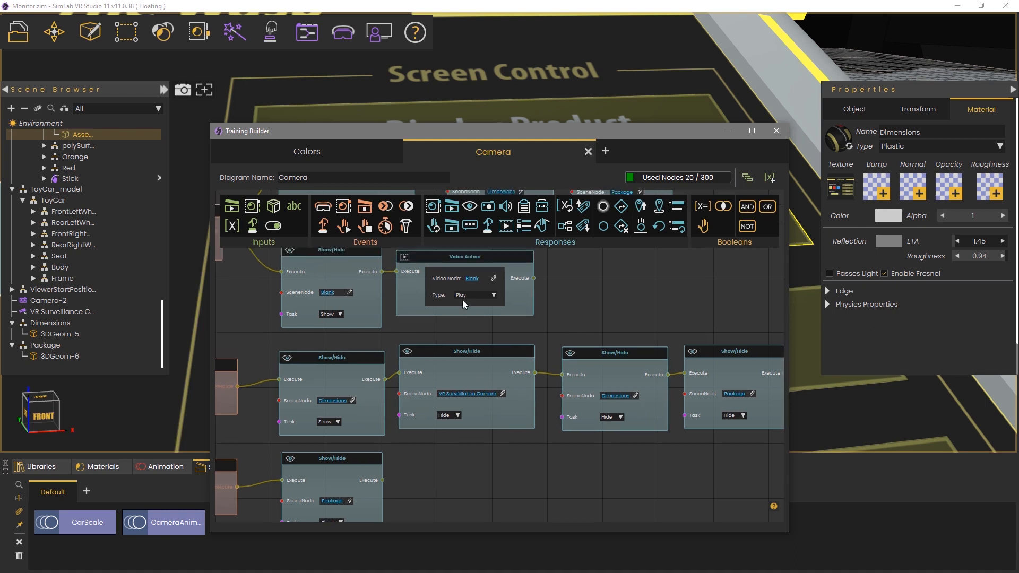
pyautogui.click(328, 293)
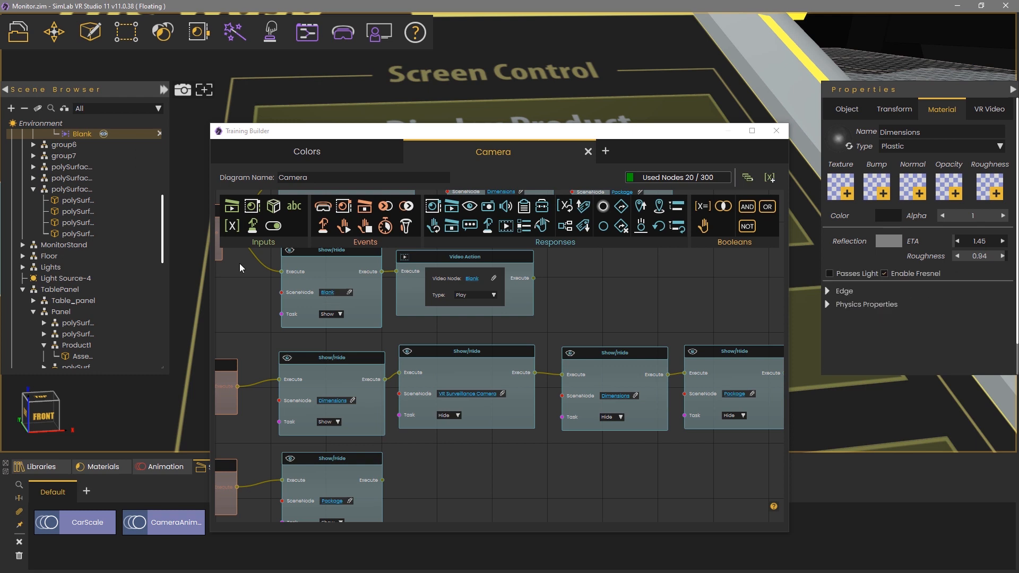
pyautogui.scroll(2, 78, 159)
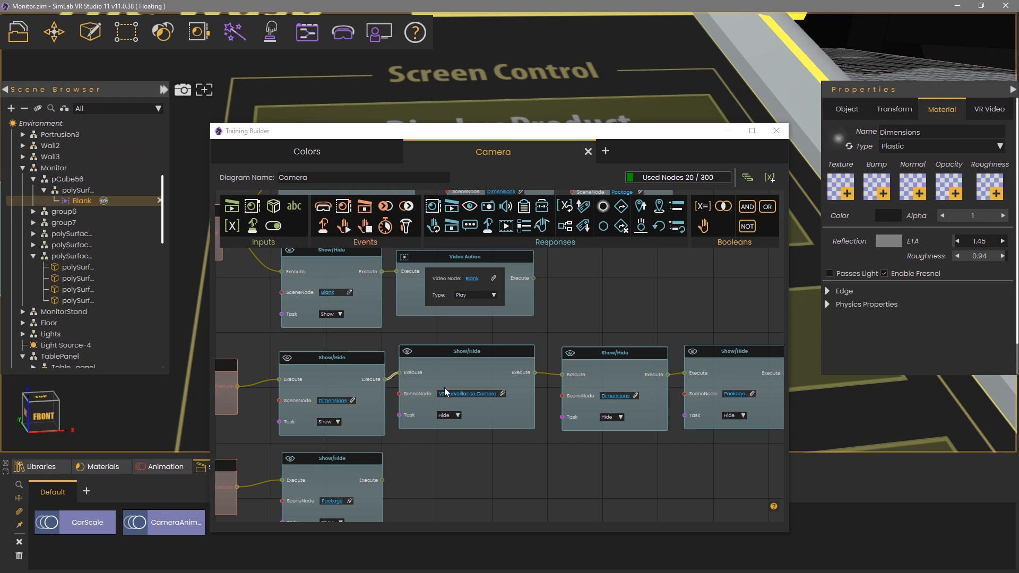
pyautogui.click(636, 396)
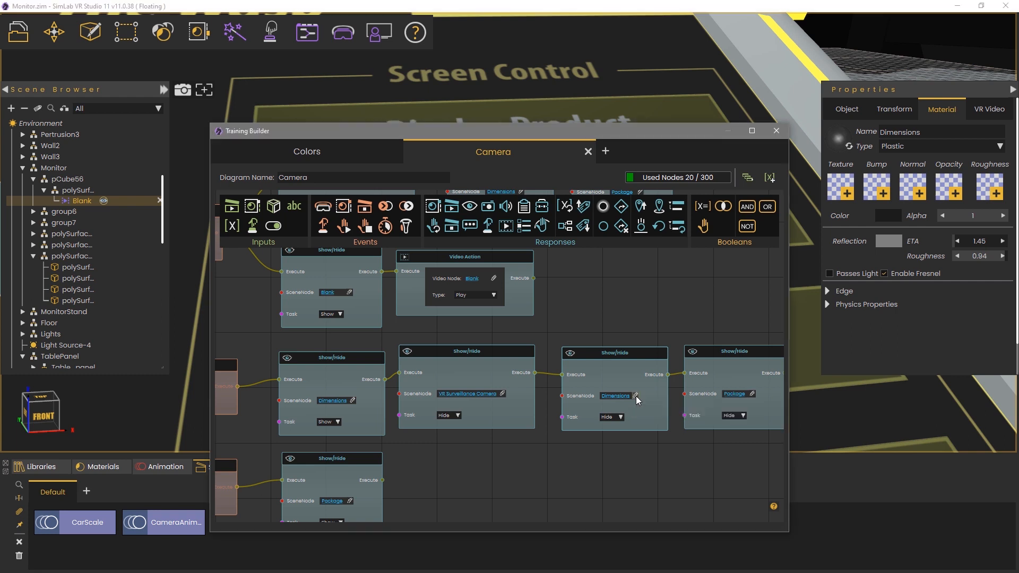
# Step: Copy the Dimensions branch's VR Surveillance Camera, Blank and Package Hide responses and chain them after the Package trigger's Show response
pyautogui.moveTo(591, 453); pyautogui.dragTo(544, 414)
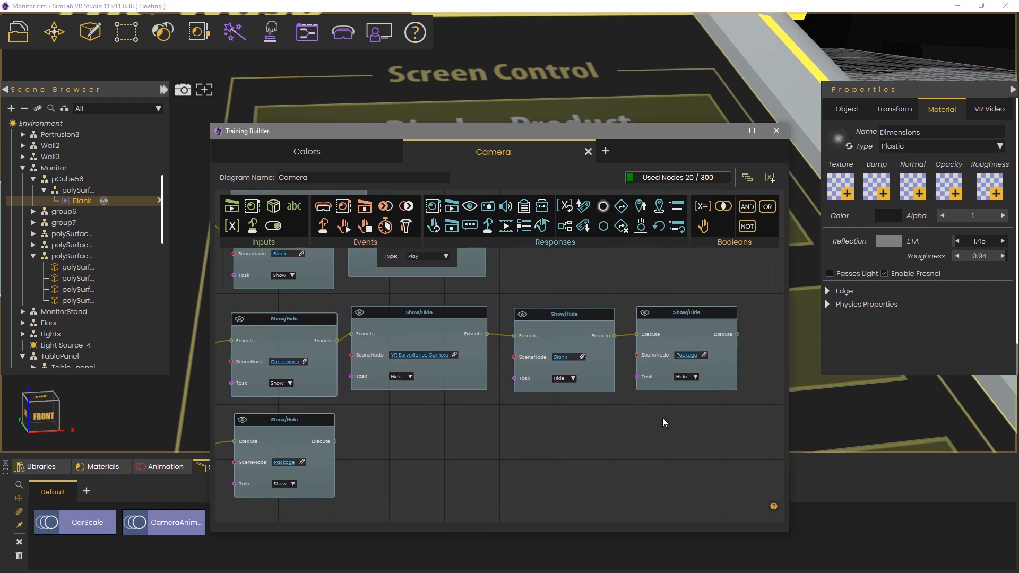
pyautogui.moveTo(750, 398); pyautogui.dragTo(417, 310)
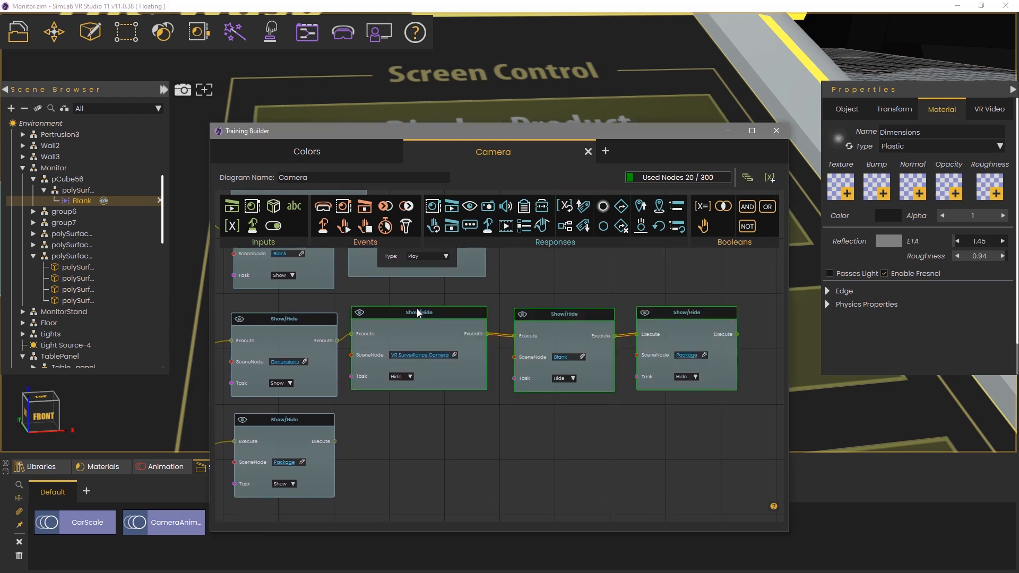
pyautogui.hotkey('ctrl', 'c')
pyautogui.hotkey('ctrl', 'v')
pyautogui.moveTo(484, 413); pyautogui.dragTo(492, 506)
pyautogui.moveTo(335, 442); pyautogui.dragTo(379, 445)
pyautogui.moveTo(369, 457); pyautogui.dragTo(409, 447, button='middle')
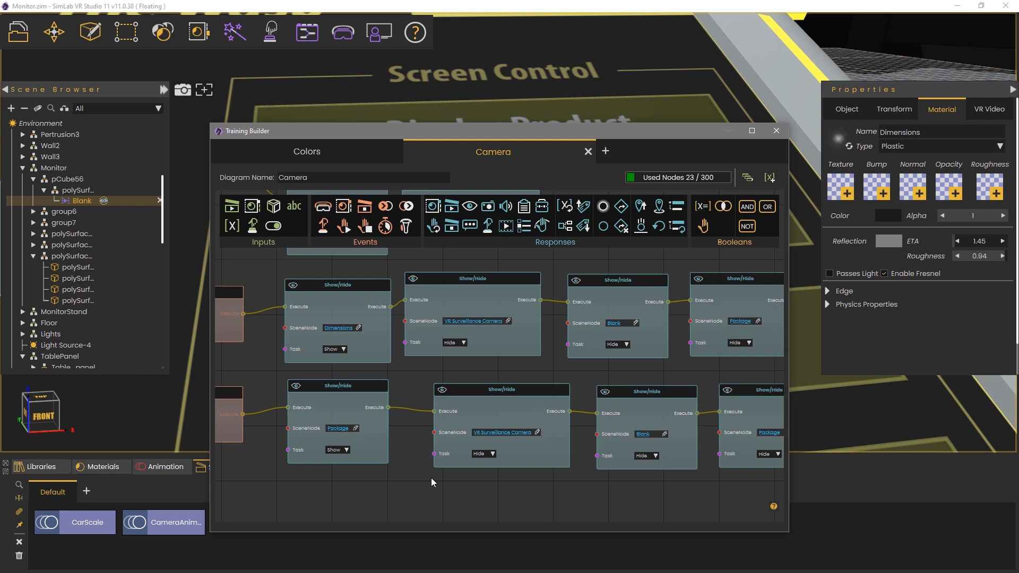
# Step: Link the last Hide response in the Package branch to the Dimensions object in place of Package
pyautogui.moveTo(432, 478); pyautogui.dragTo(397, 479, button='middle')
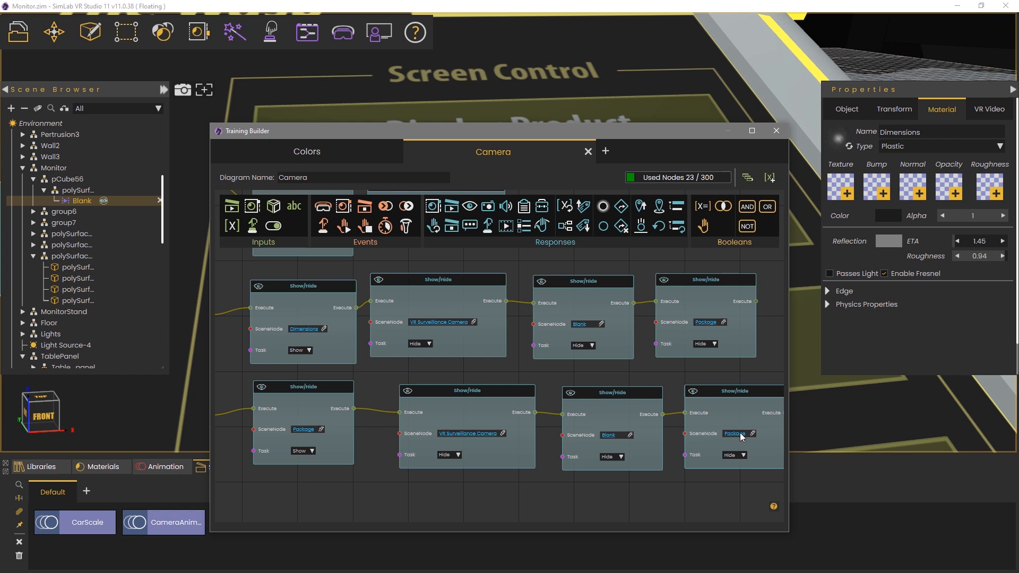
pyautogui.click(301, 329)
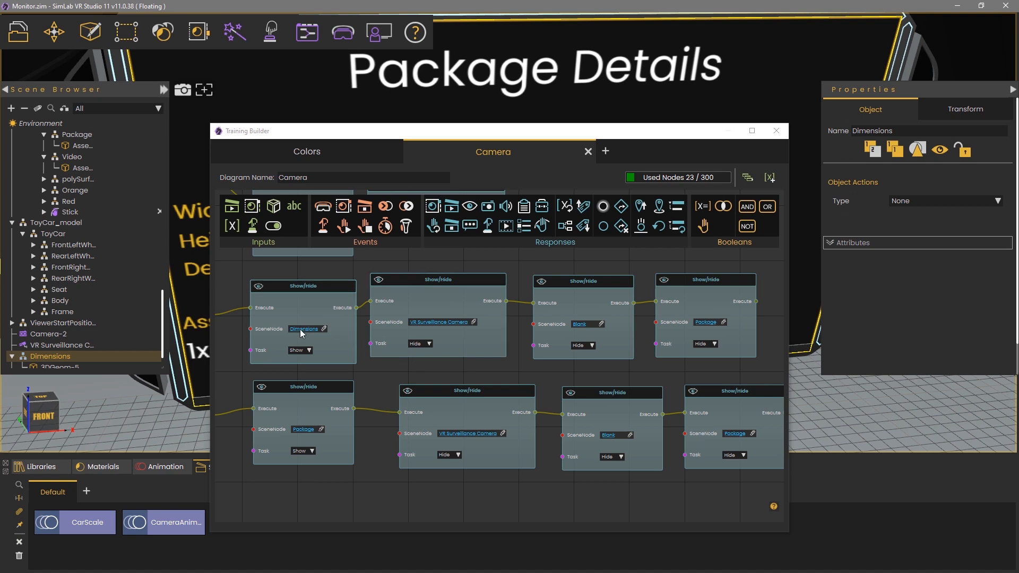
pyautogui.click(754, 434)
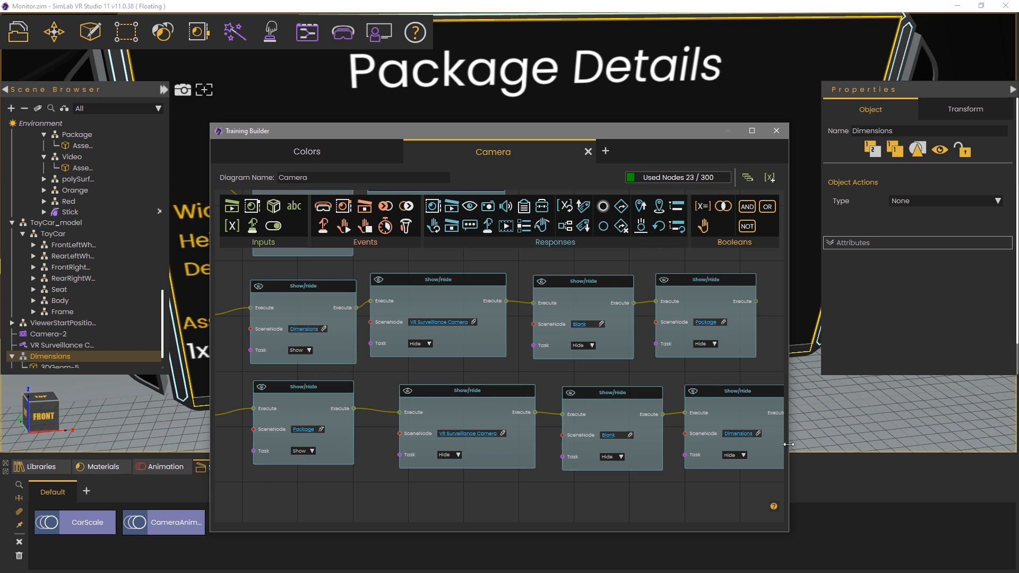
# Step: Close the Training Builder and hide the Dimensions and Package objects in the scene
pyautogui.click(775, 132)
pyautogui.scroll(-1, 83, 311)
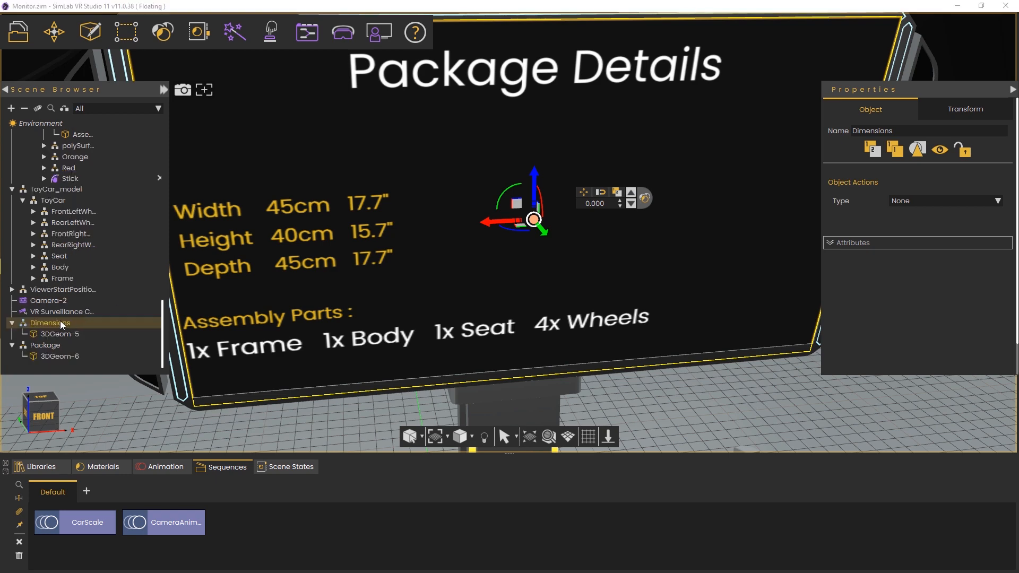
pyautogui.press('h')
pyautogui.click(47, 345)
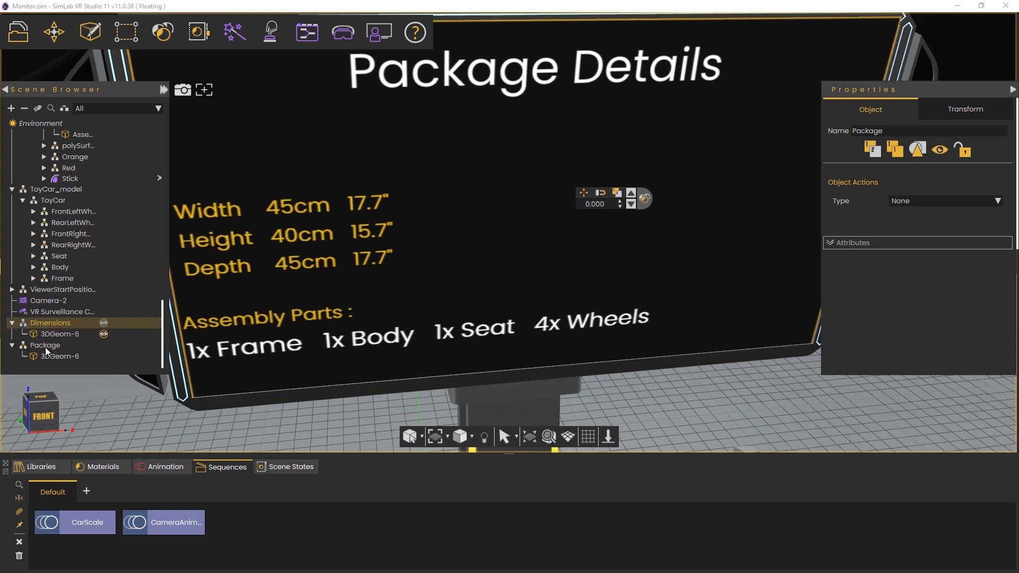
pyautogui.press('h')
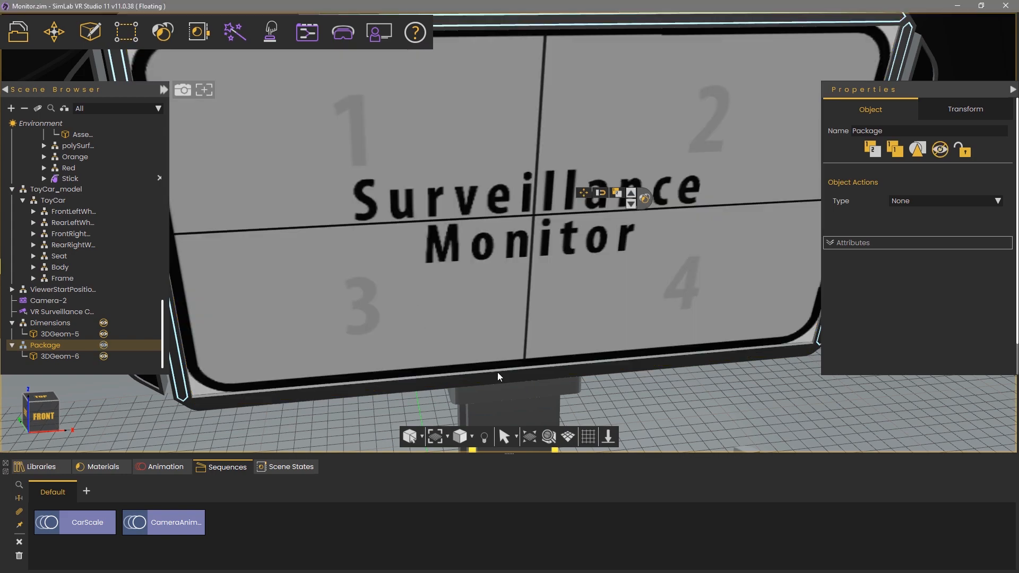
# Step: Show the scene in the VR viewer to test the control panel
pyautogui.scroll(-3, 498, 371)
pyautogui.moveTo(494, 329); pyautogui.dragTo(470, 213, button='middle')
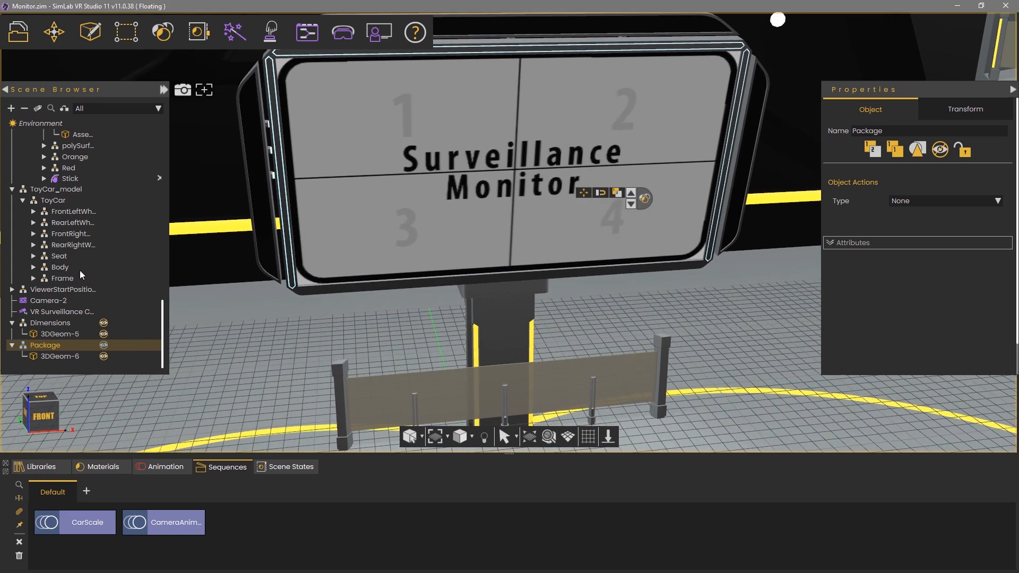
pyautogui.moveTo(541, 297); pyautogui.dragTo(590, 358, button='right')
pyautogui.scroll(-4, 591, 358)
pyautogui.moveTo(584, 356); pyautogui.dragTo(457, 272, button='middle')
pyautogui.moveTo(457, 272); pyautogui.dragTo(502, 343, button='right')
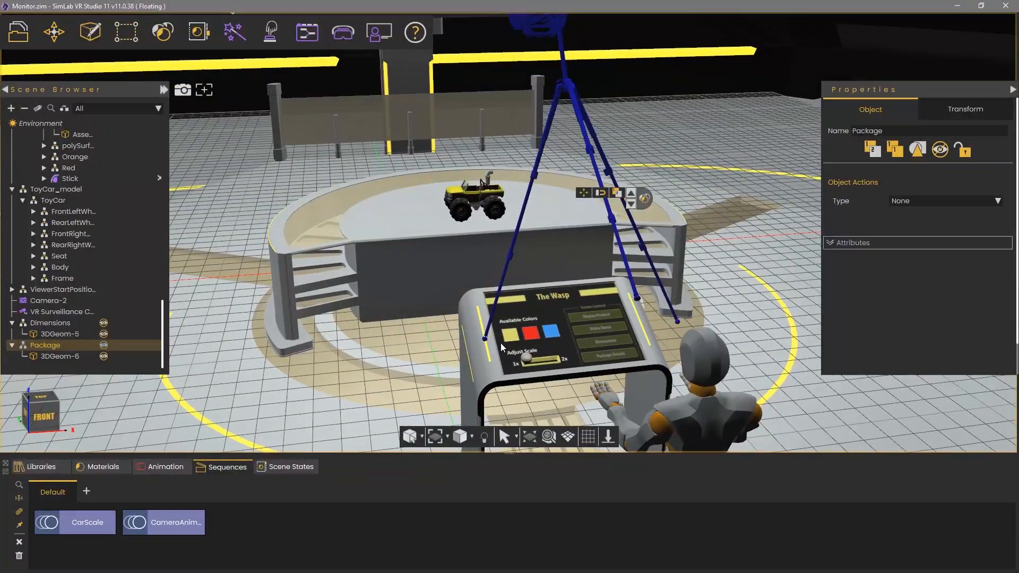
pyautogui.moveTo(436, 258); pyautogui.dragTo(490, 341, button='middle')
pyautogui.moveTo(490, 282); pyautogui.dragTo(486, 262, button='right')
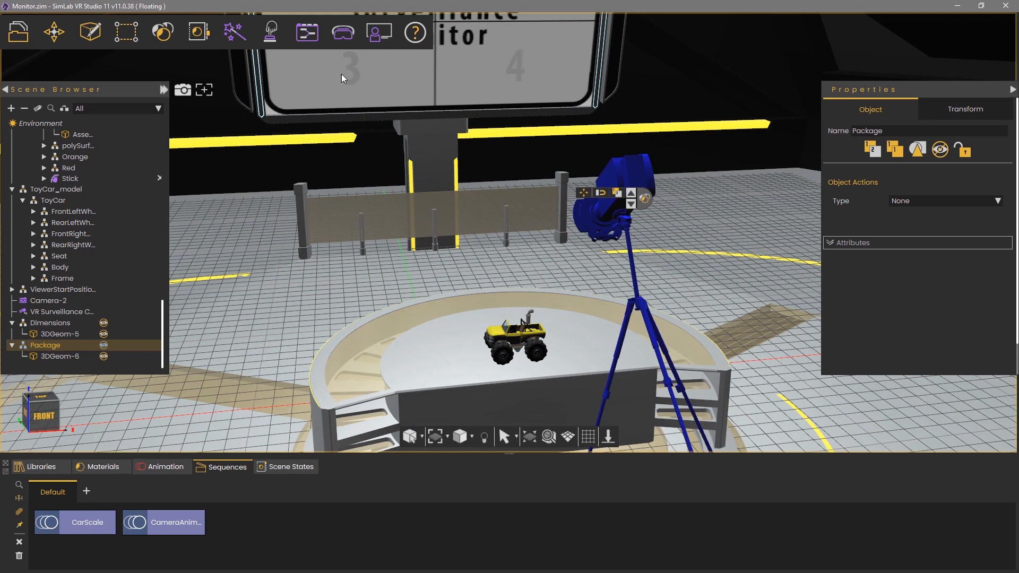
pyautogui.click(344, 36)
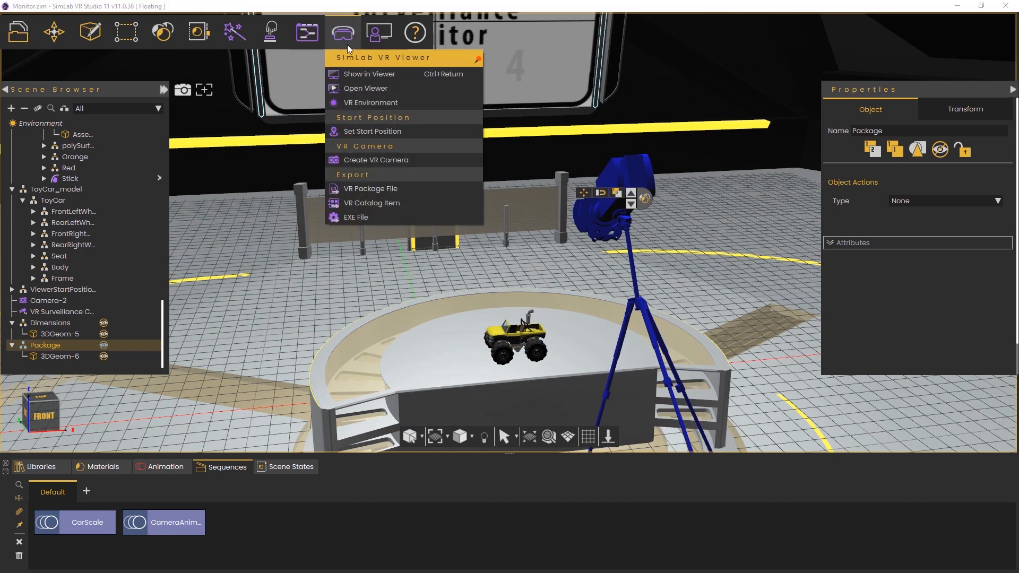
pyautogui.click(367, 74)
pyautogui.click(396, 263)
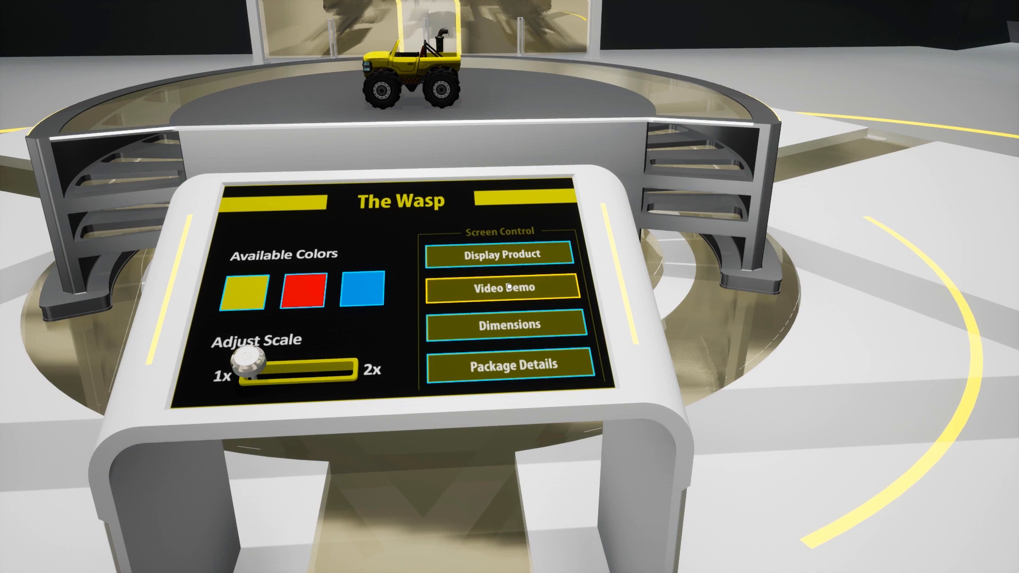
# Step: Test the Video Demo button on the control panel
pyautogui.click(508, 287)
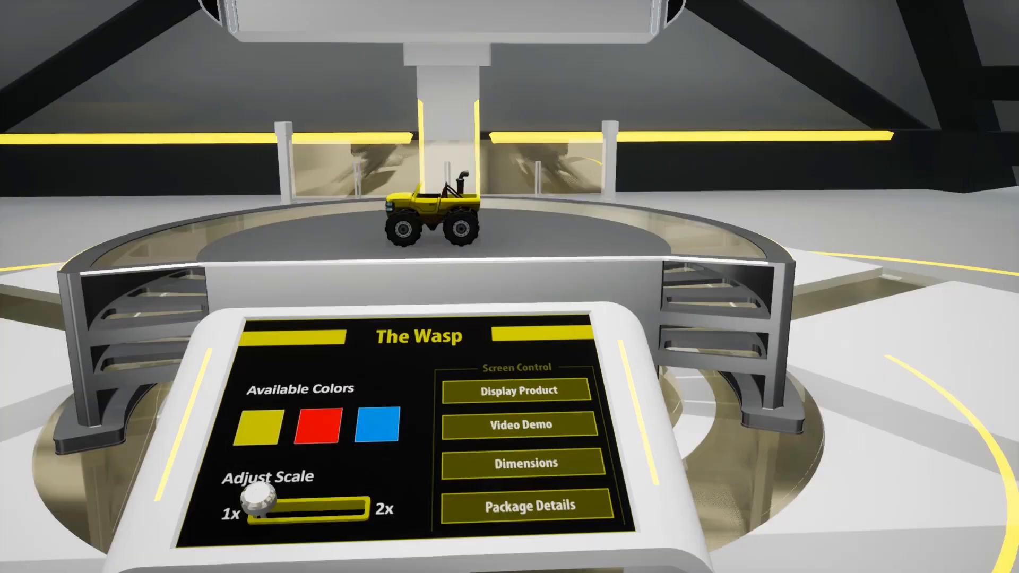